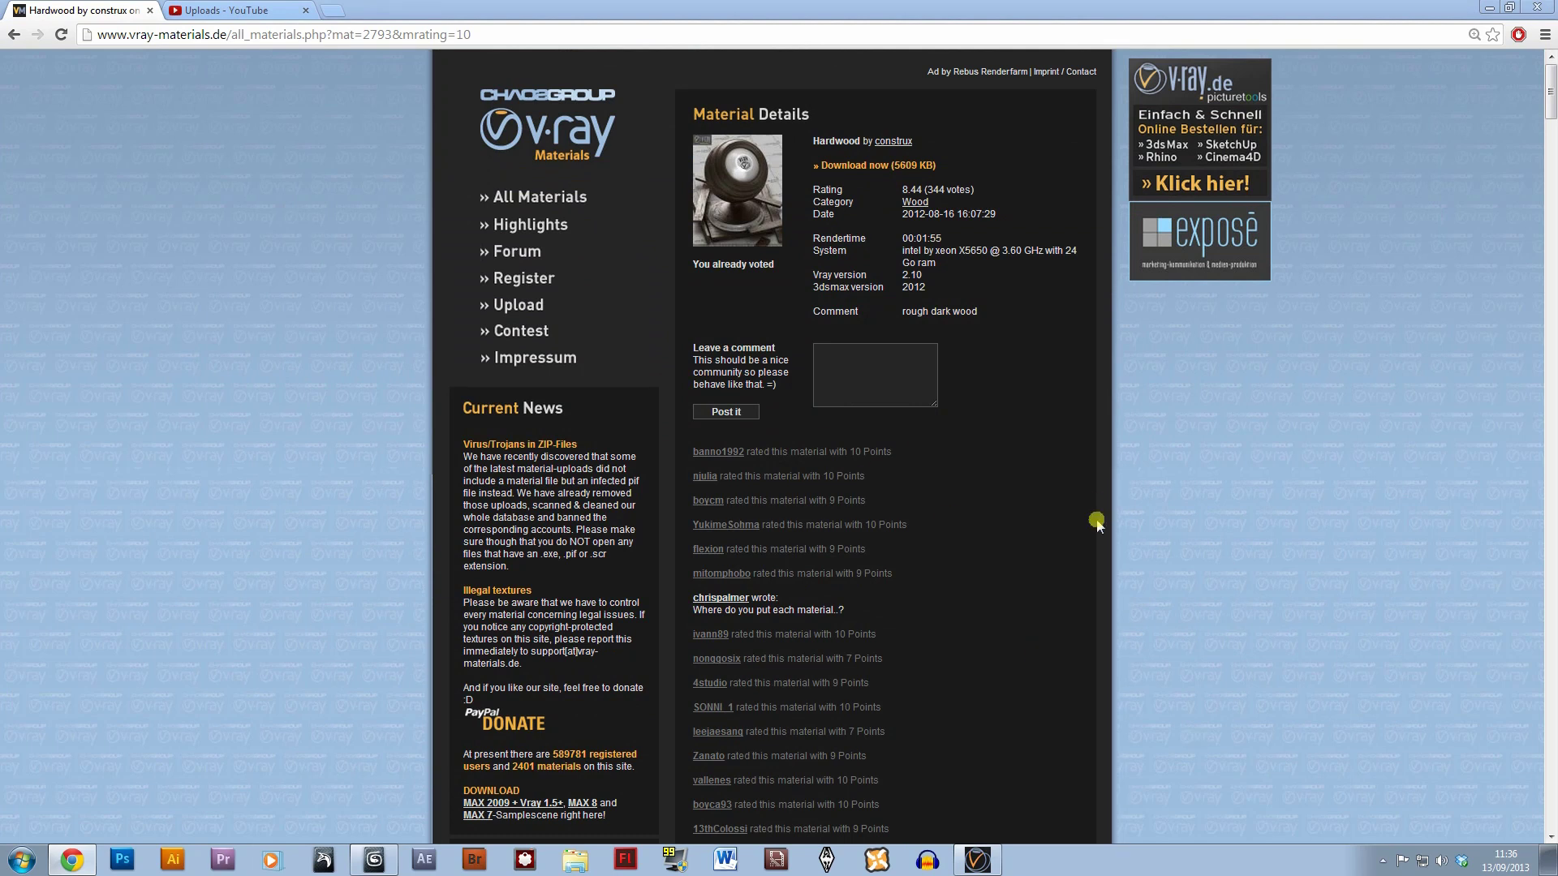
- Enlarge the Hardwood material render in a bigger, recentred popup, then close it
left_click(759, 196)
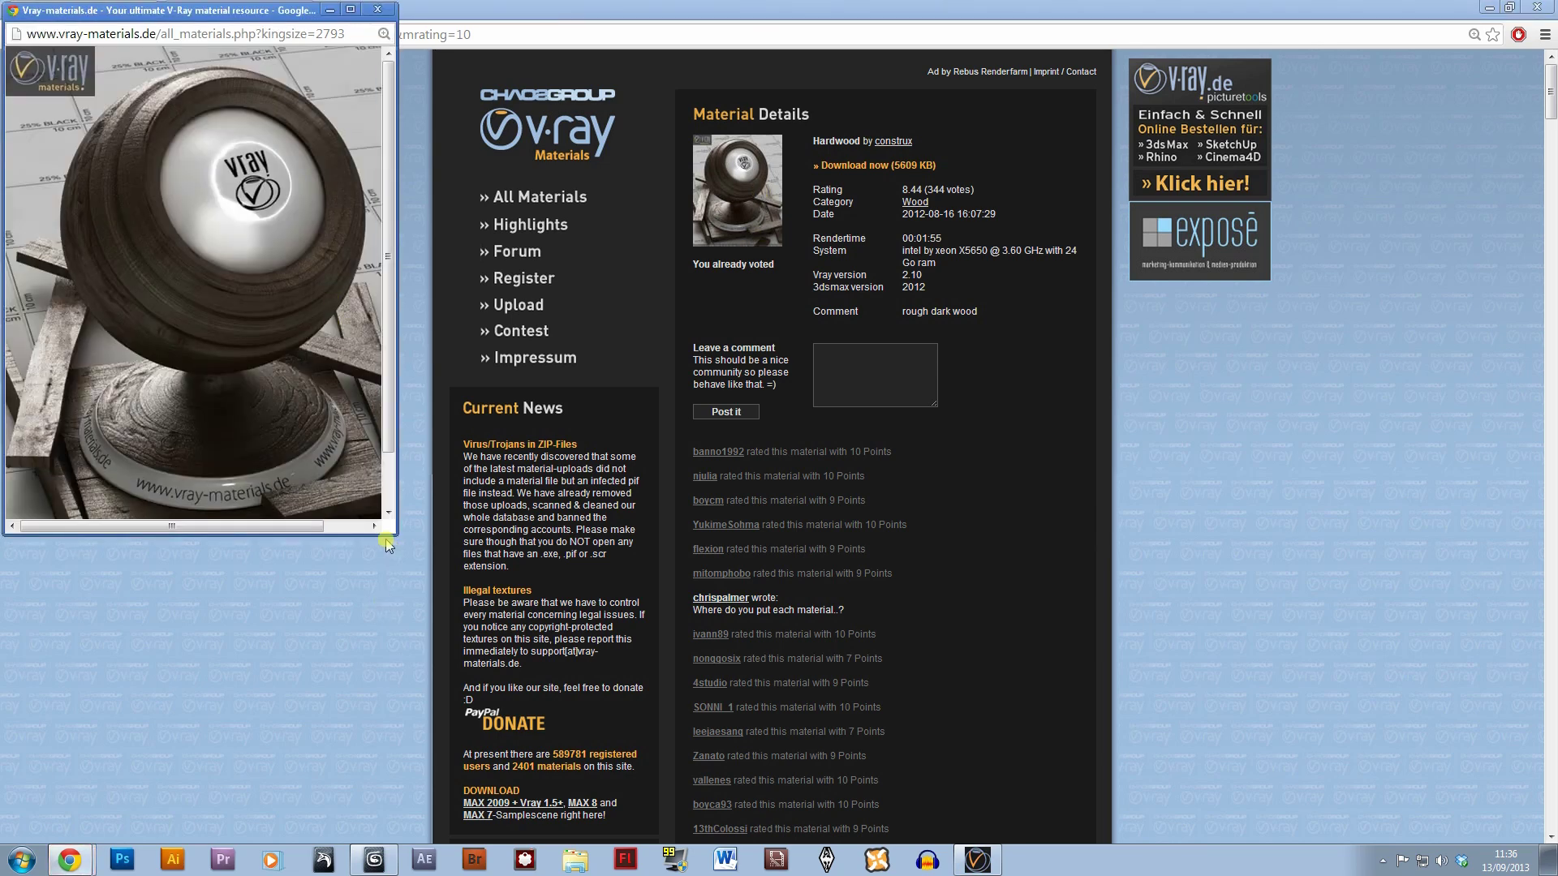
left_click_drag(396, 534, 532, 683)
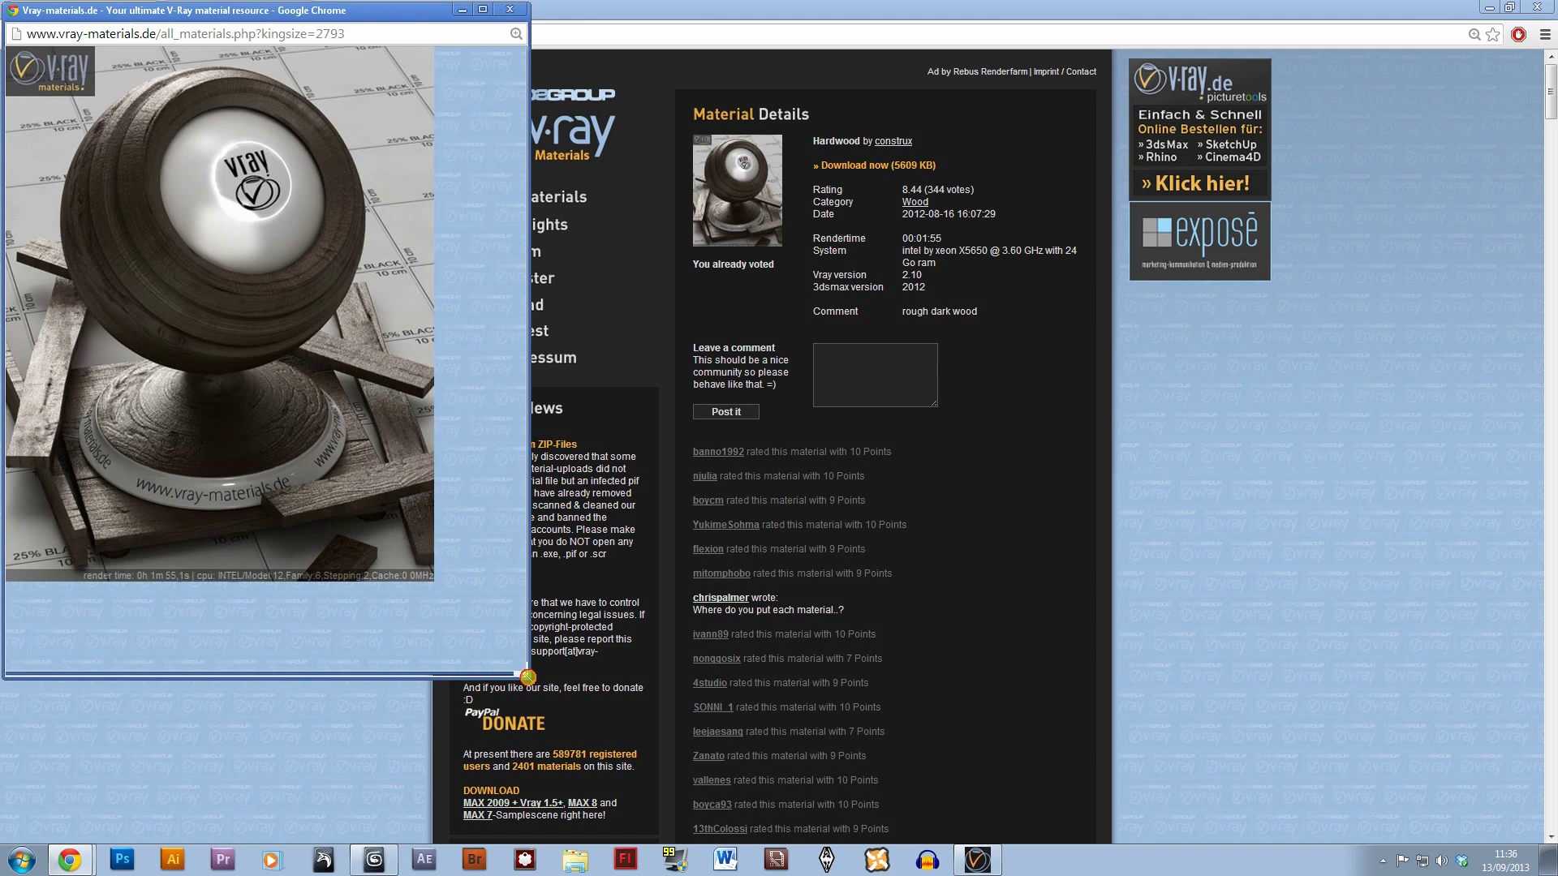
left_click_drag(403, 16, 772, 88)
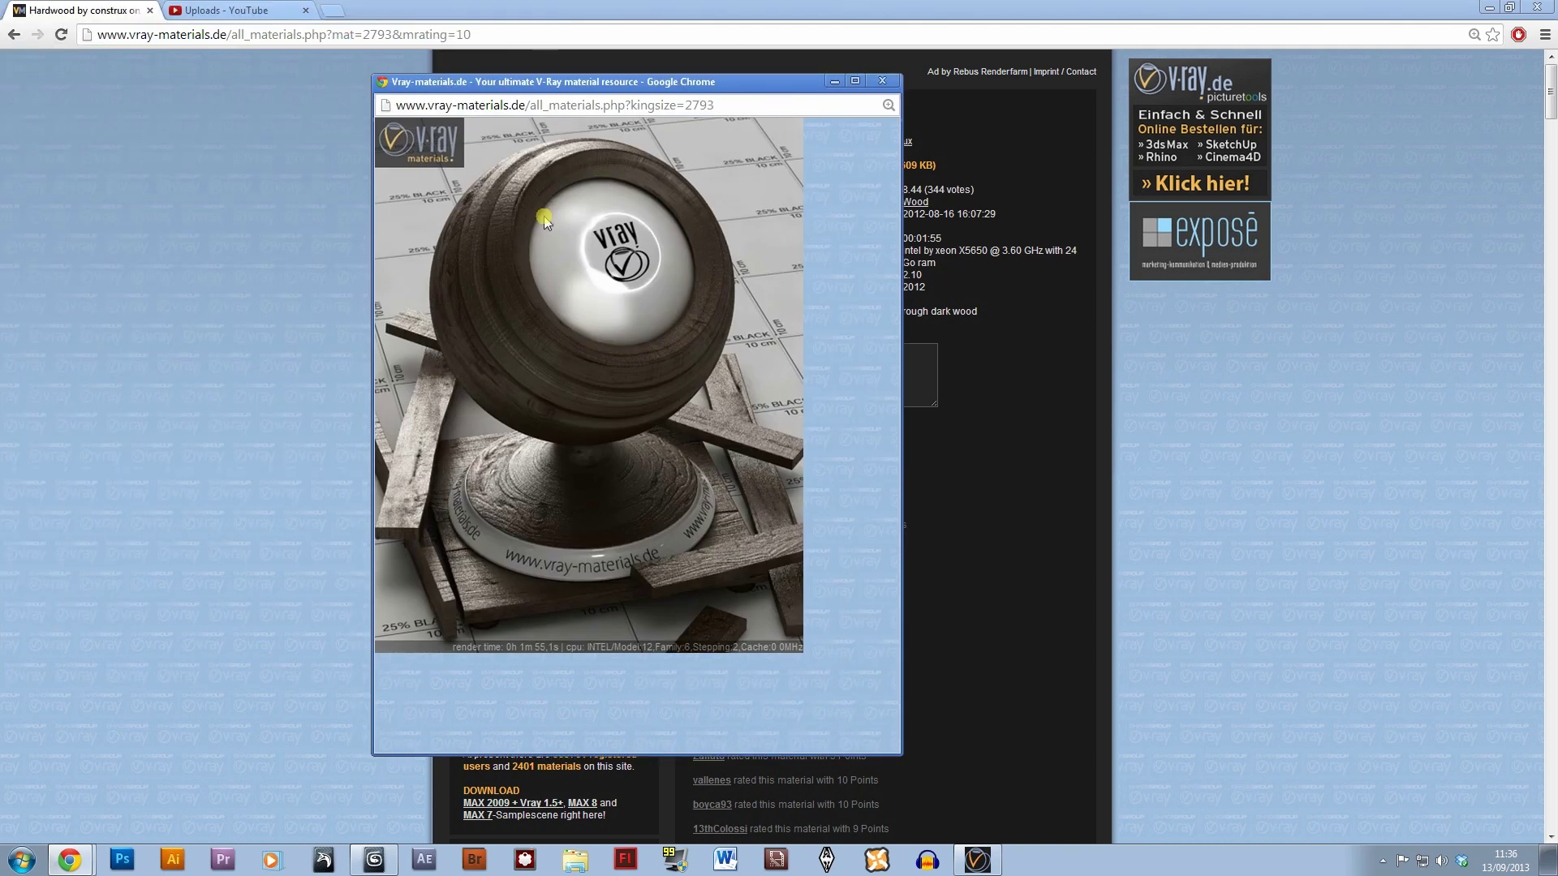
left_click(882, 80)
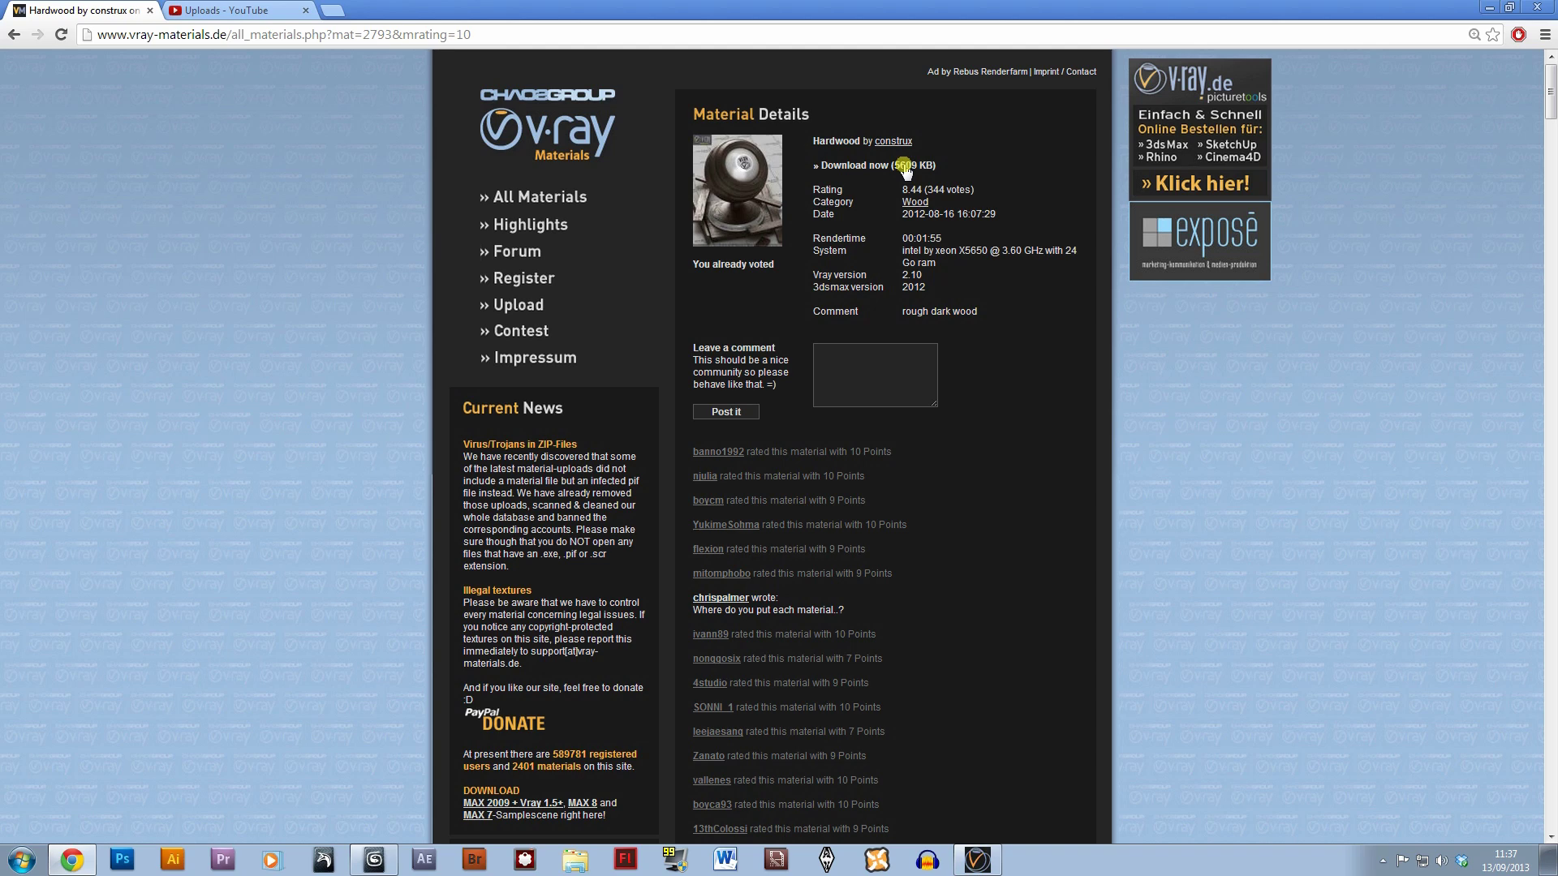
- Download the Hardwood material zip and open it in WinRAR for extraction
left_click(905, 166)
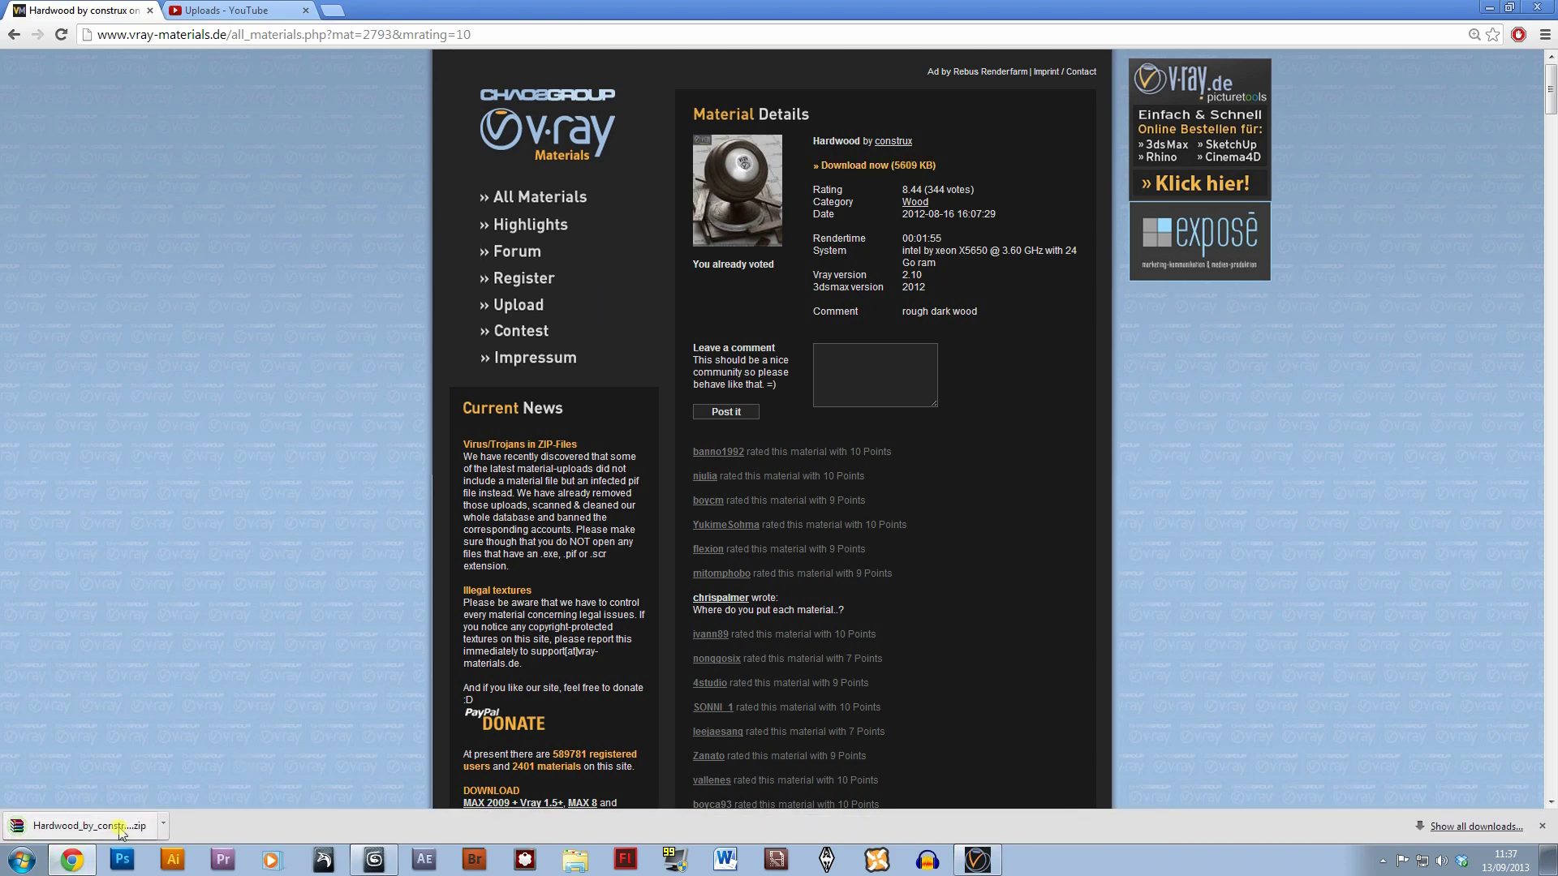
left_click(89, 826)
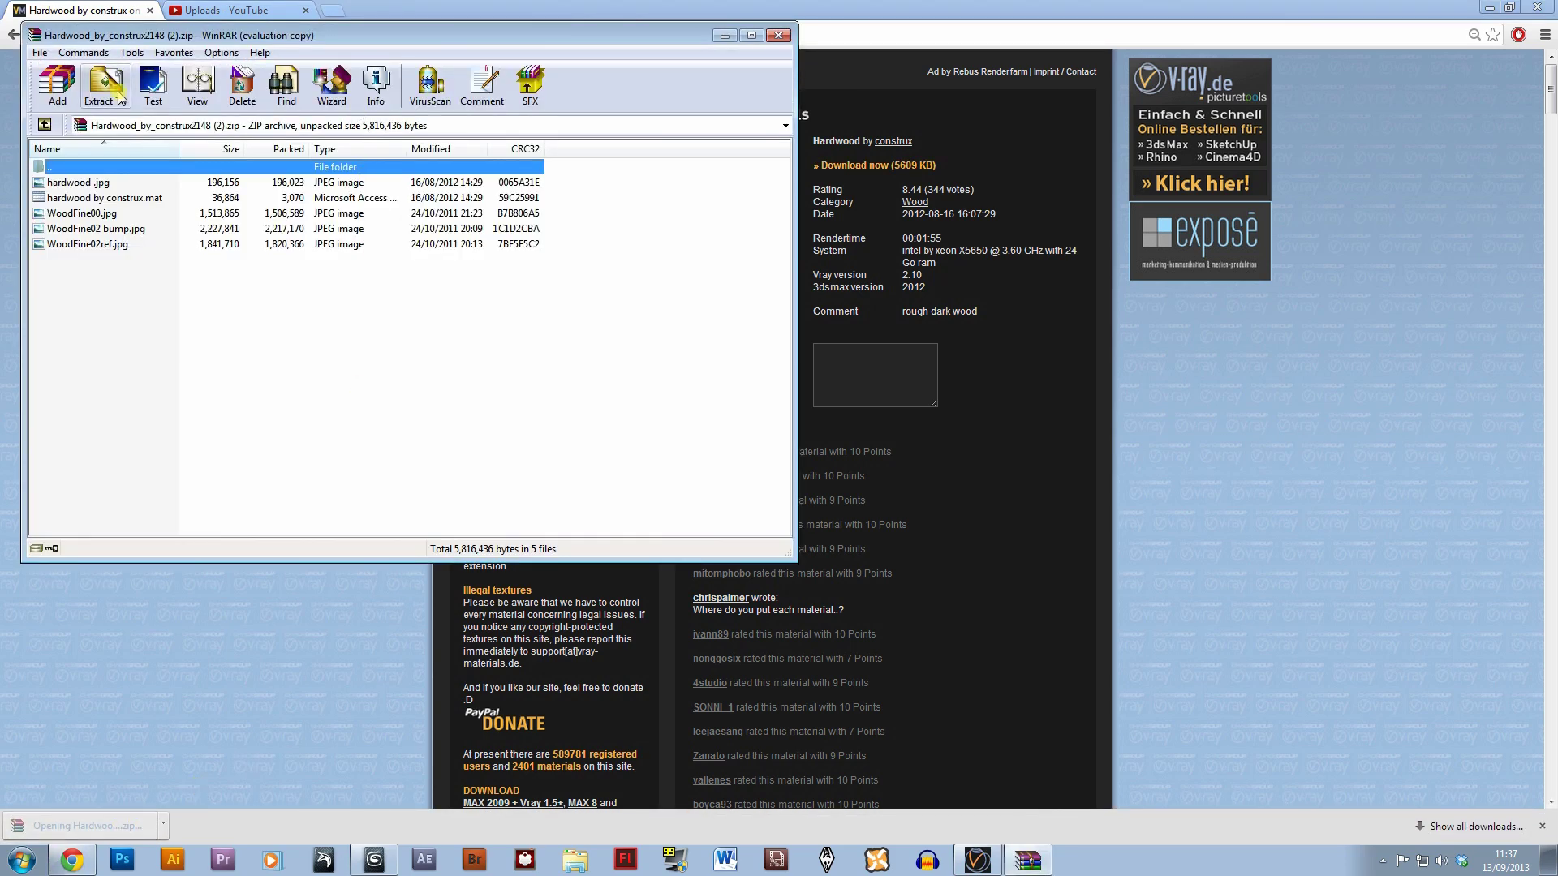
left_click(106, 85)
left_click(485, 301)
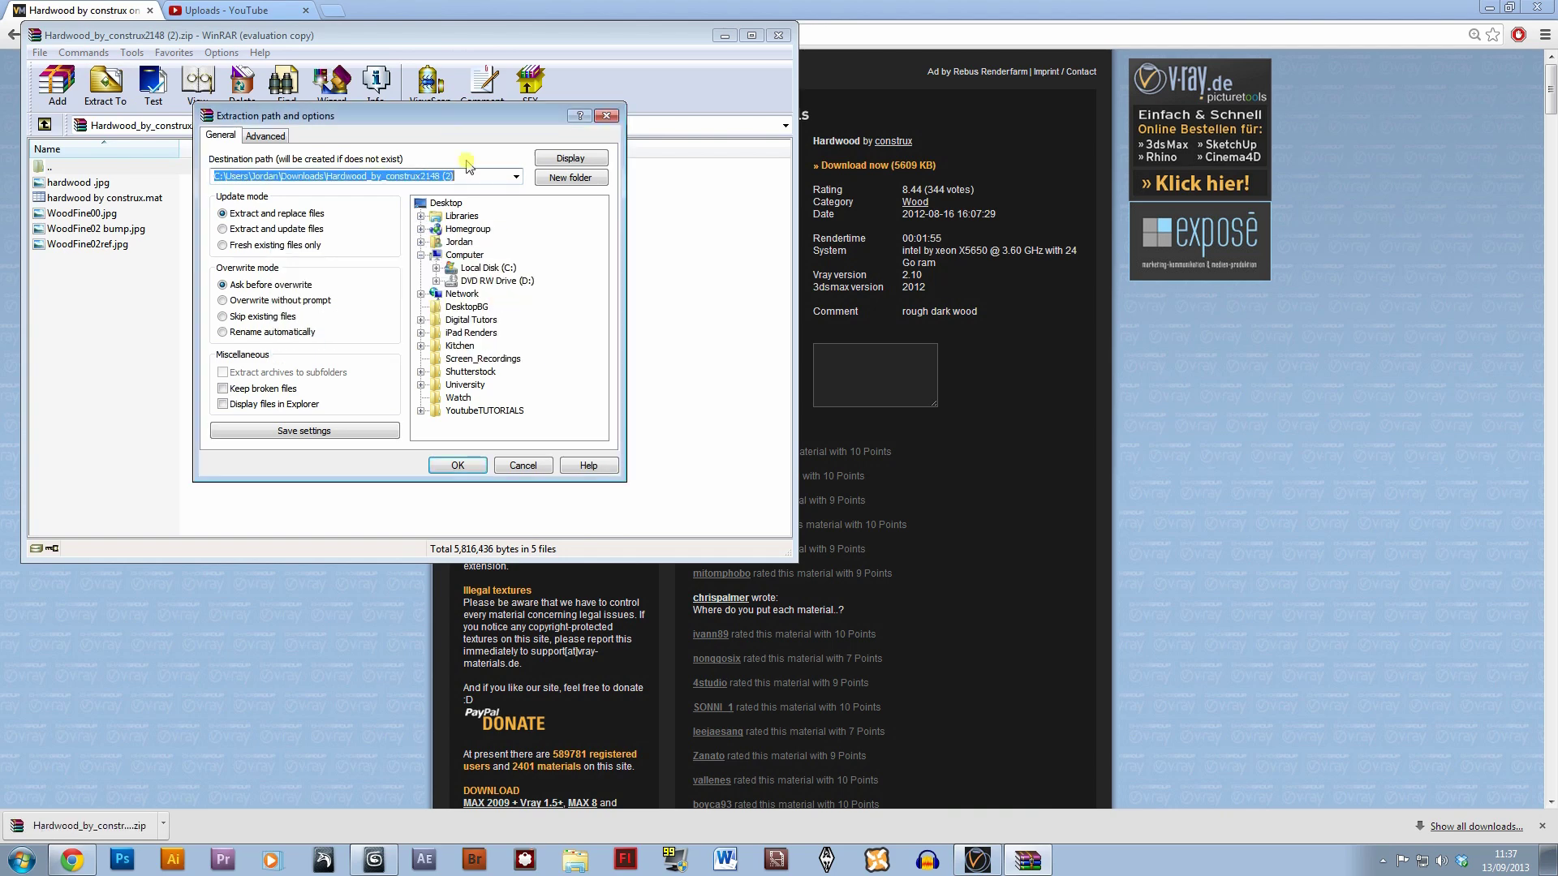
- Extract it into the 3dsMax materiallibraries\Vray materials folder, overwriting all files, then close WinRAR
type("C:\\Users\\Jordan\\Documents\\3dsMax\\materiallibraries\\Vray materials")
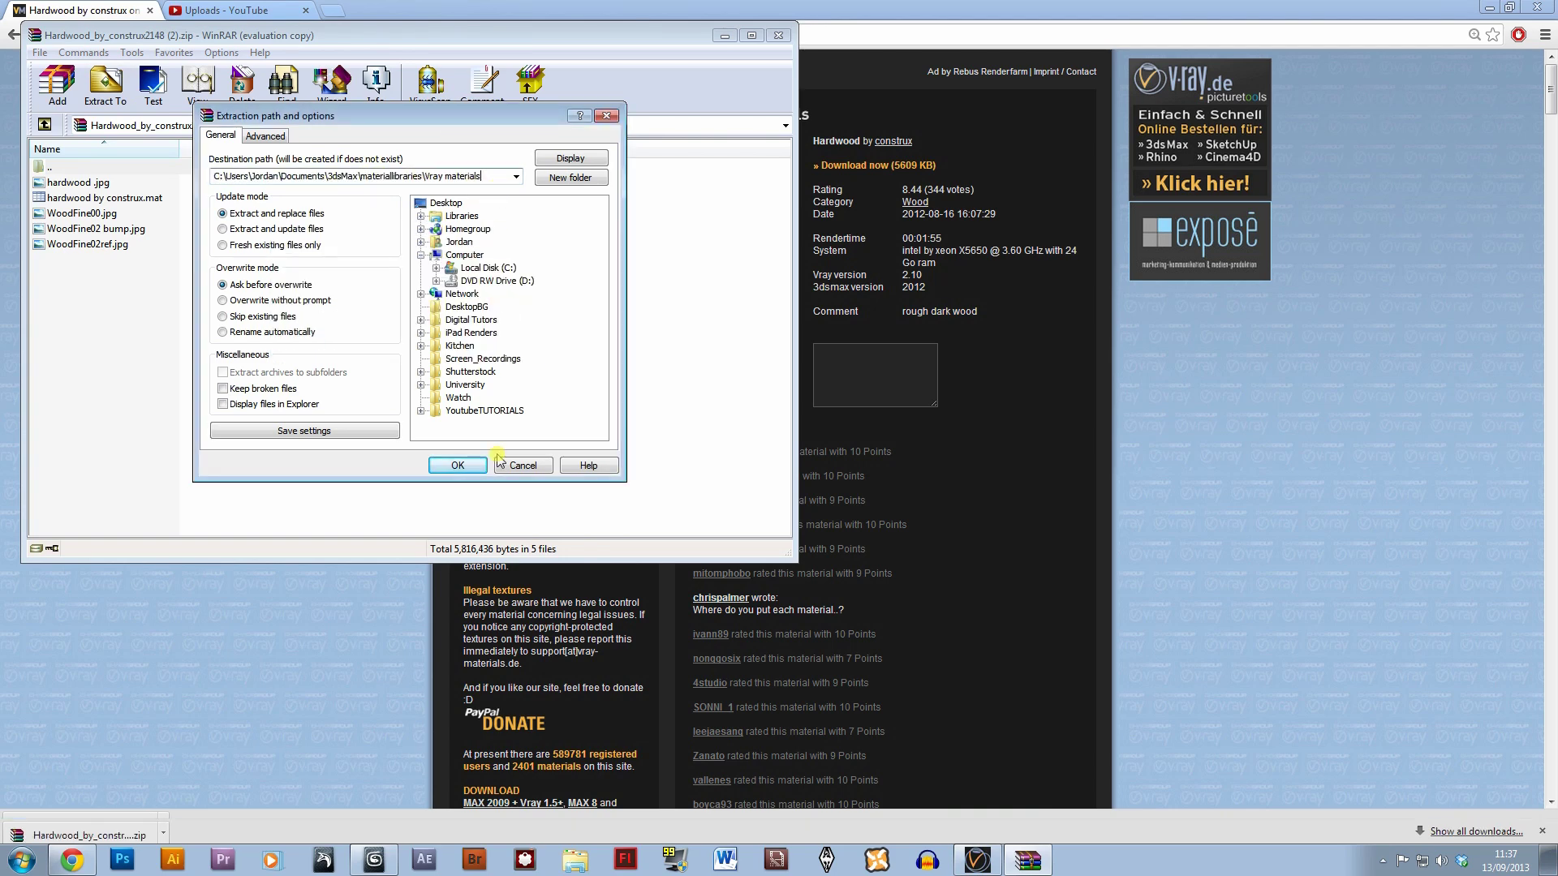
left_click(454, 464)
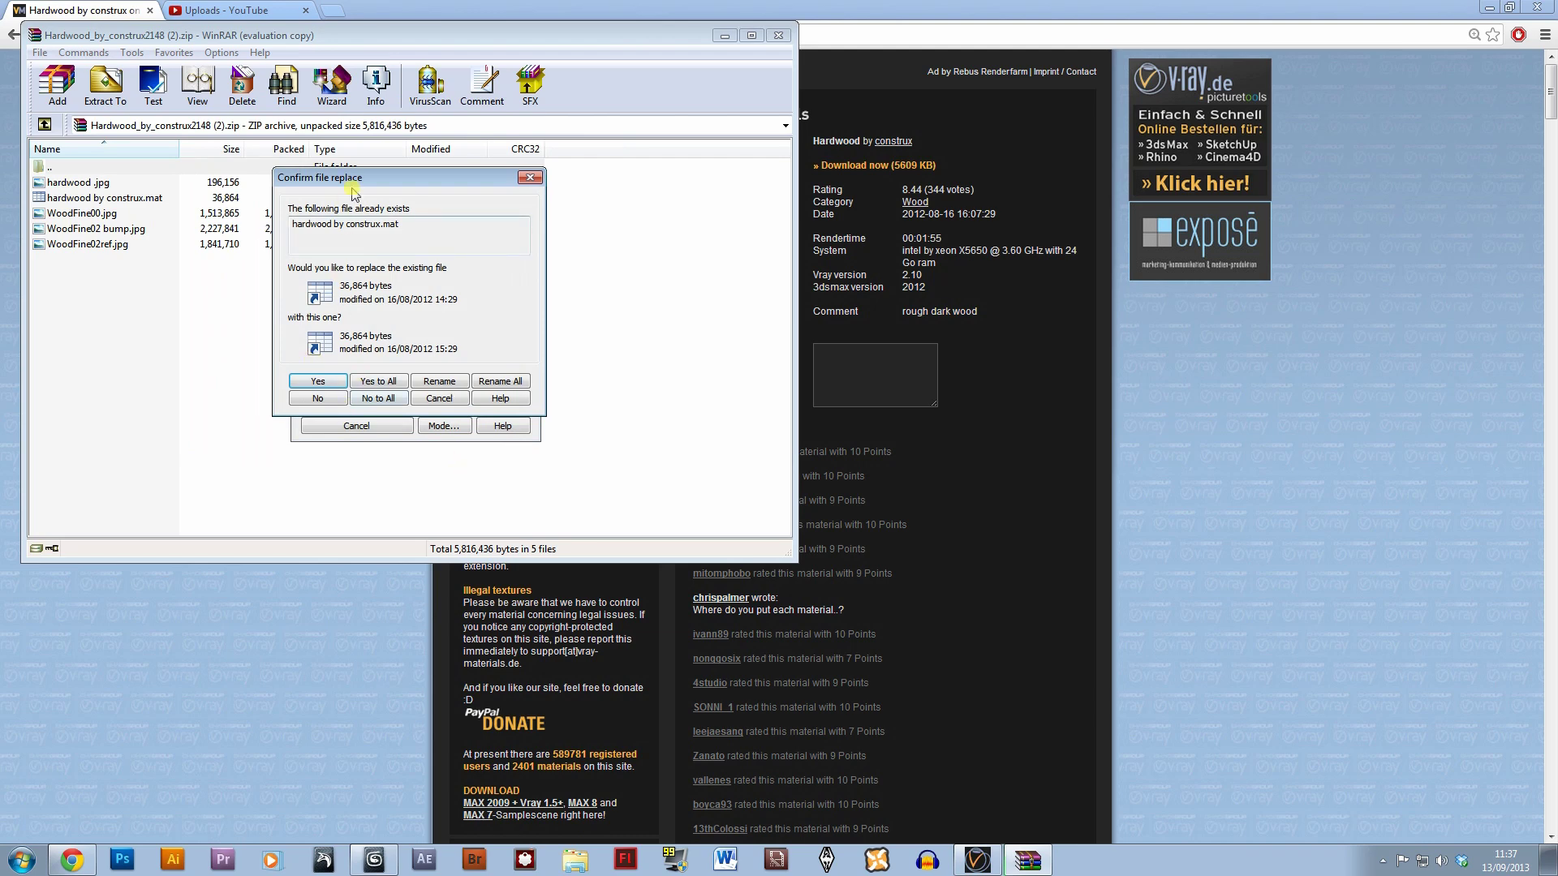
left_click(374, 383)
left_click(780, 37)
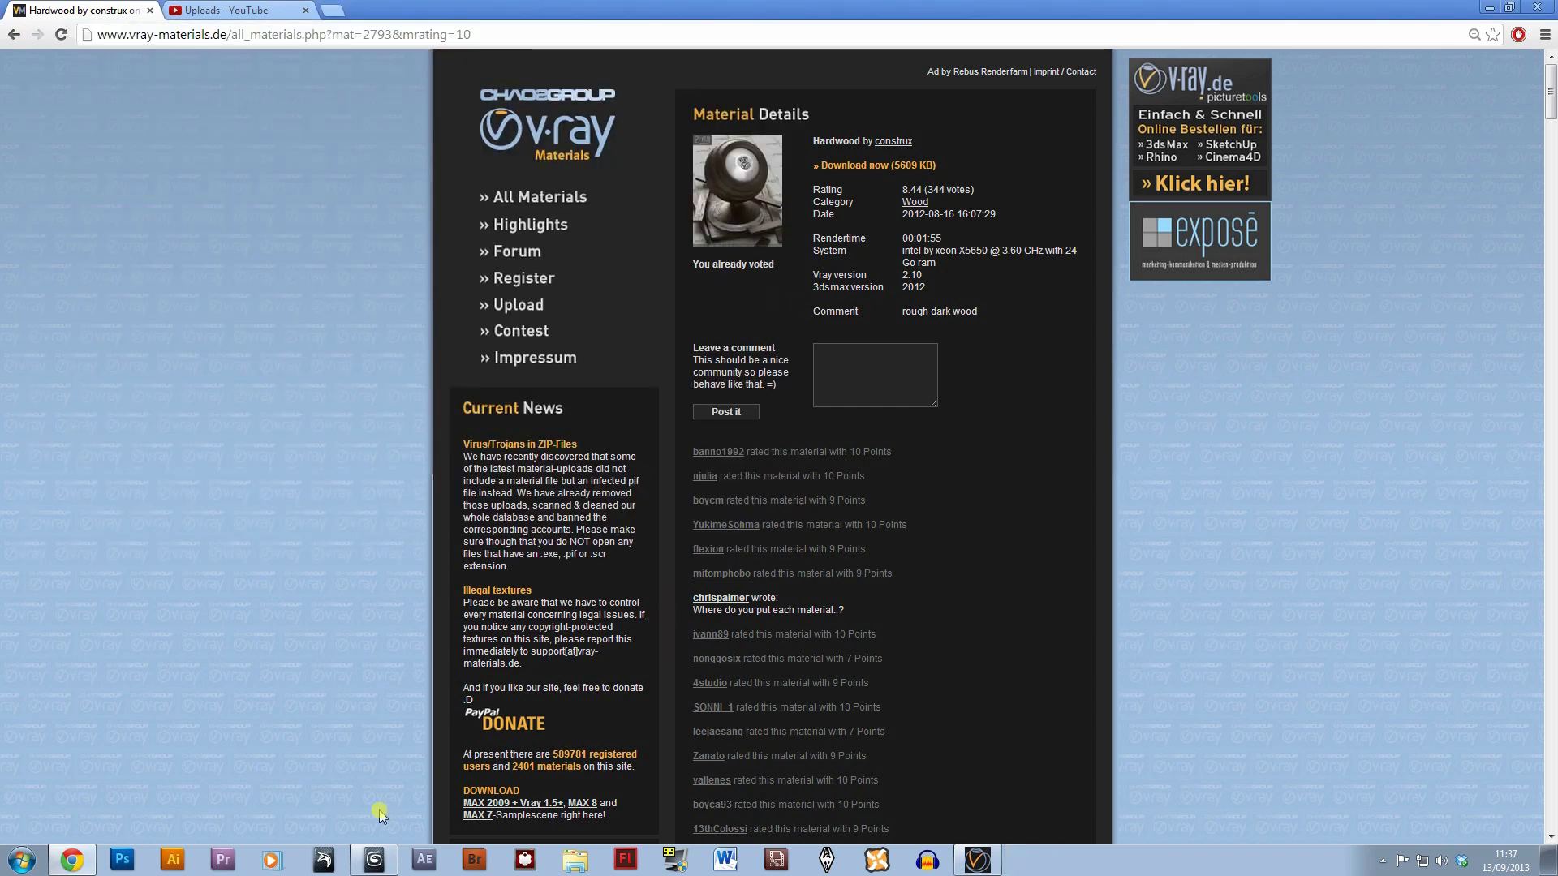
- Open 3ds Max's material editor and return it from Compact to Slate mode
left_click(375, 860)
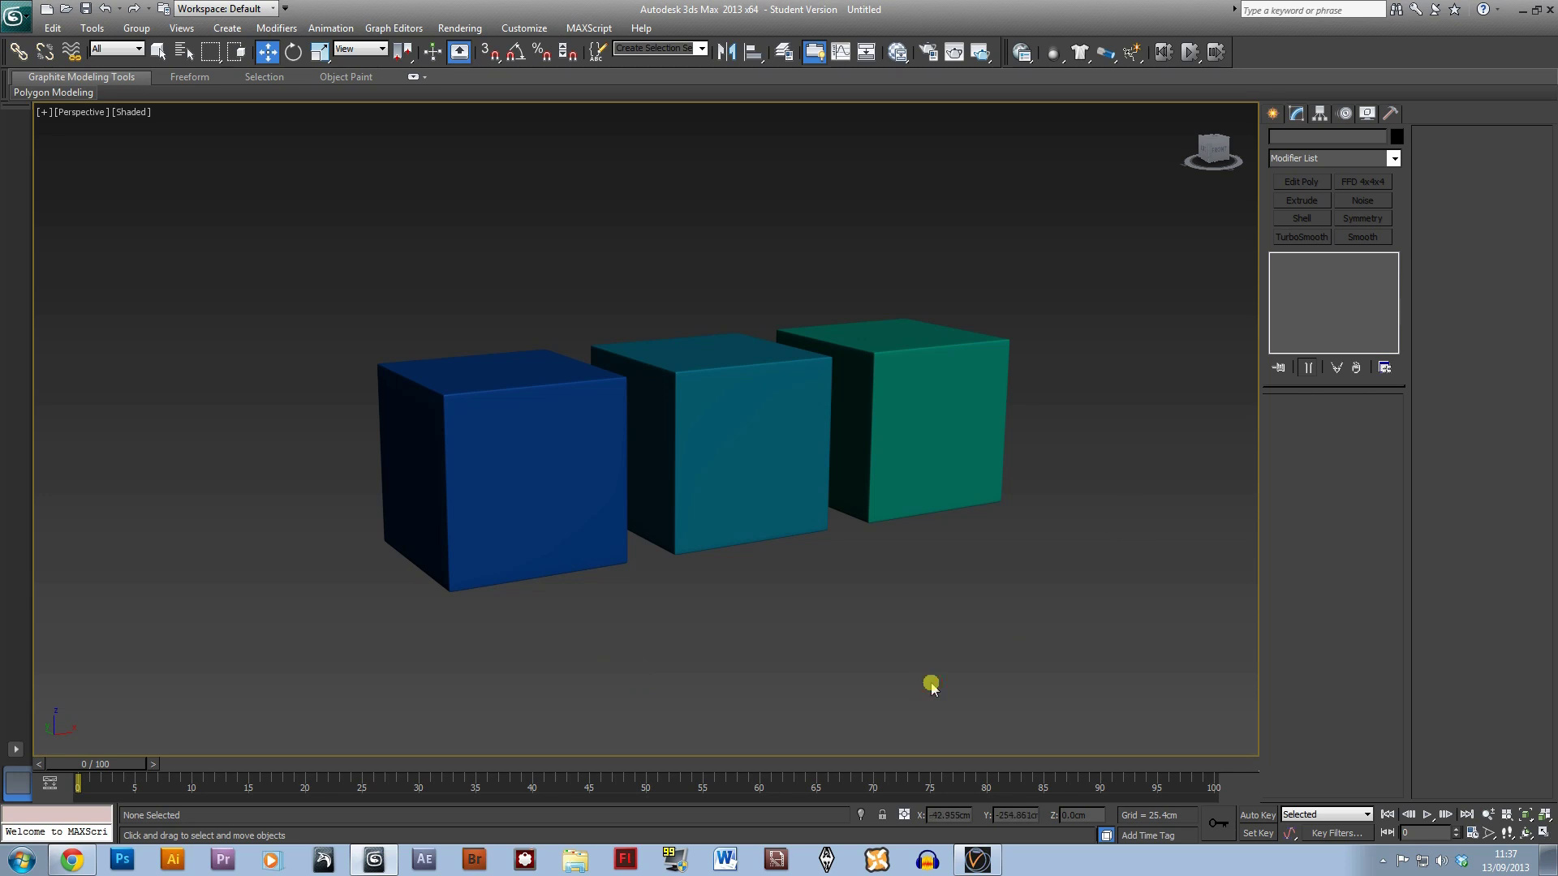
key("m")
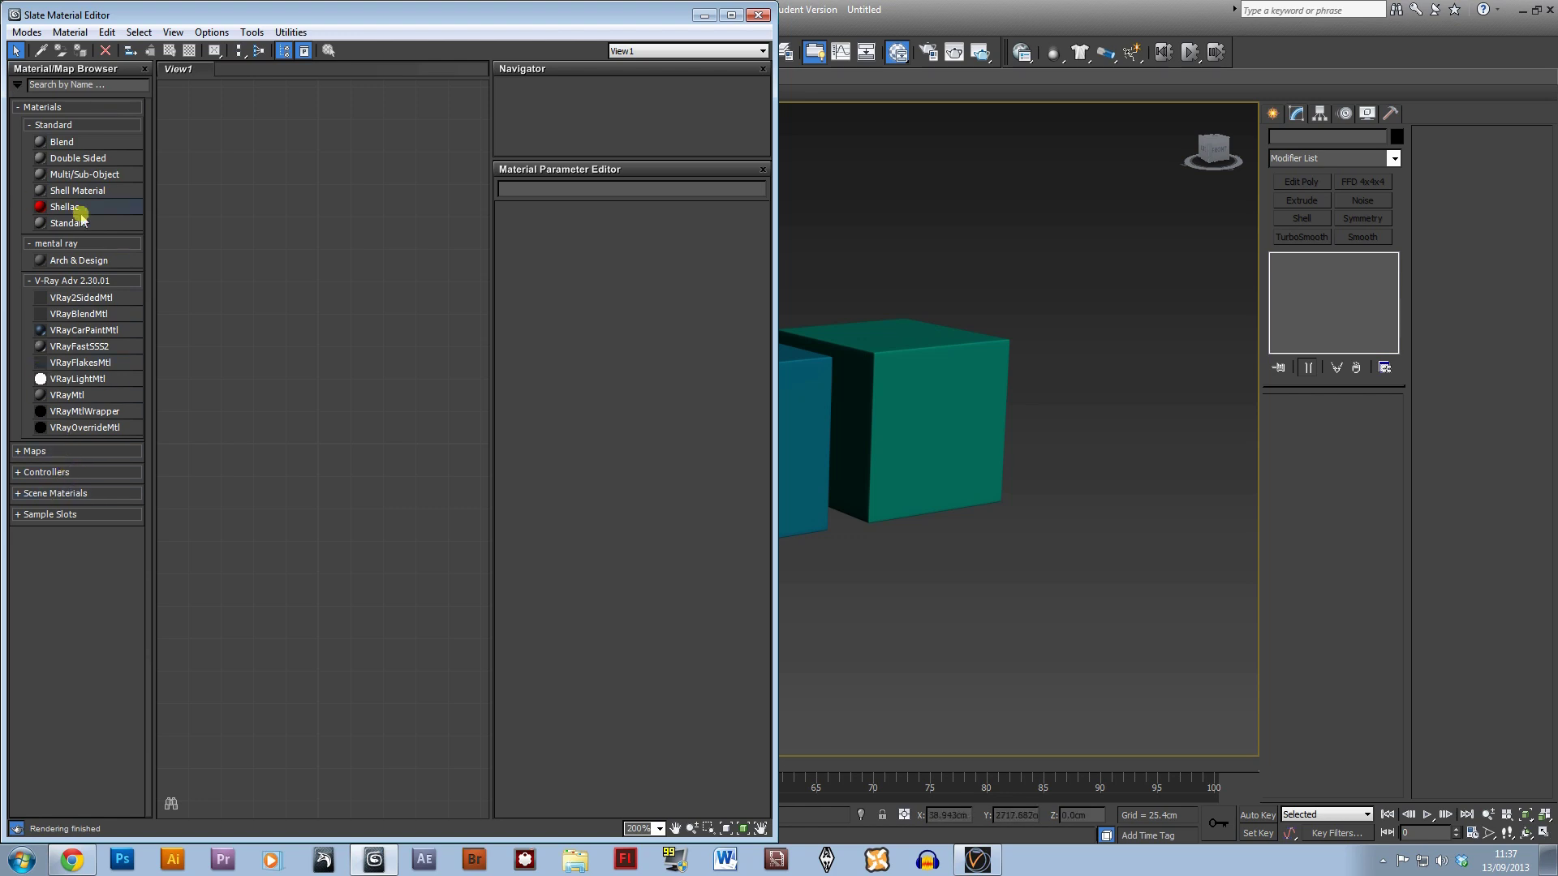
left_click(27, 32)
left_click(47, 49)
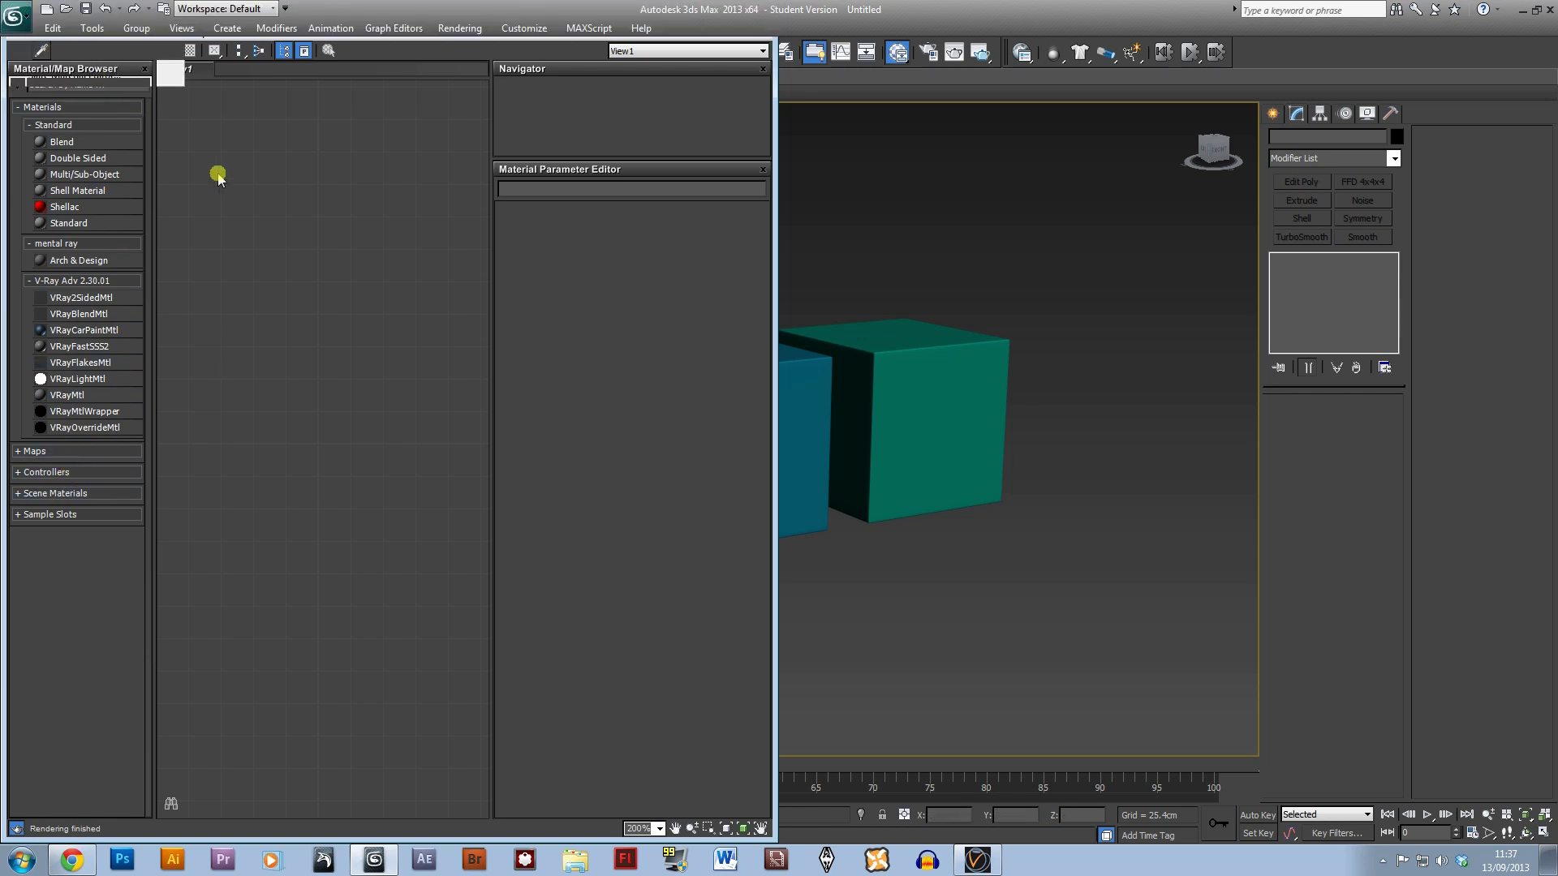
left_click(157, 204)
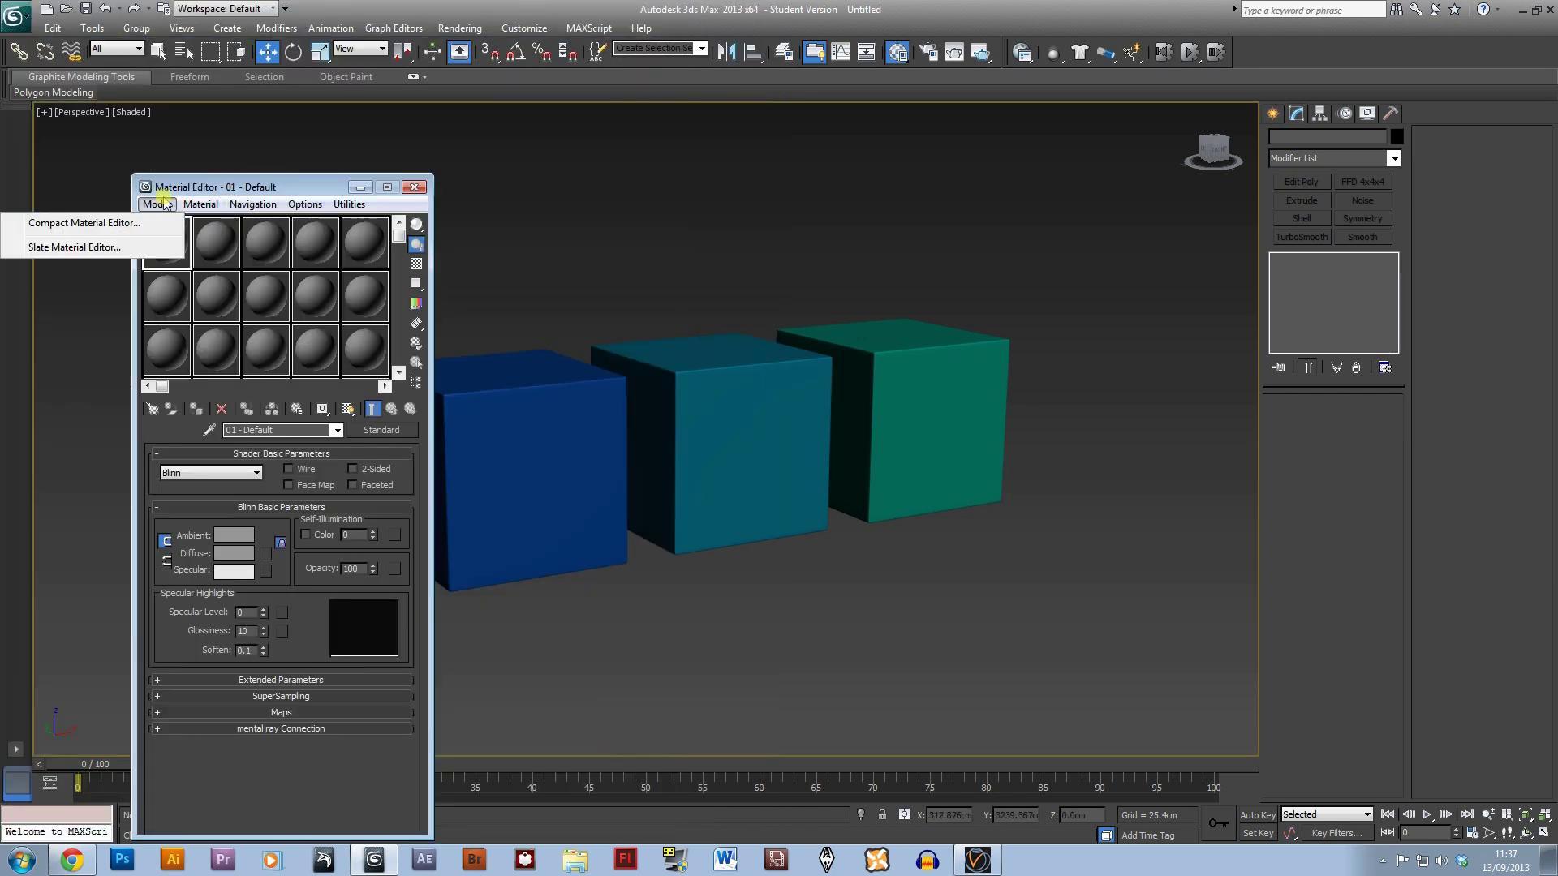
left_click(110, 249)
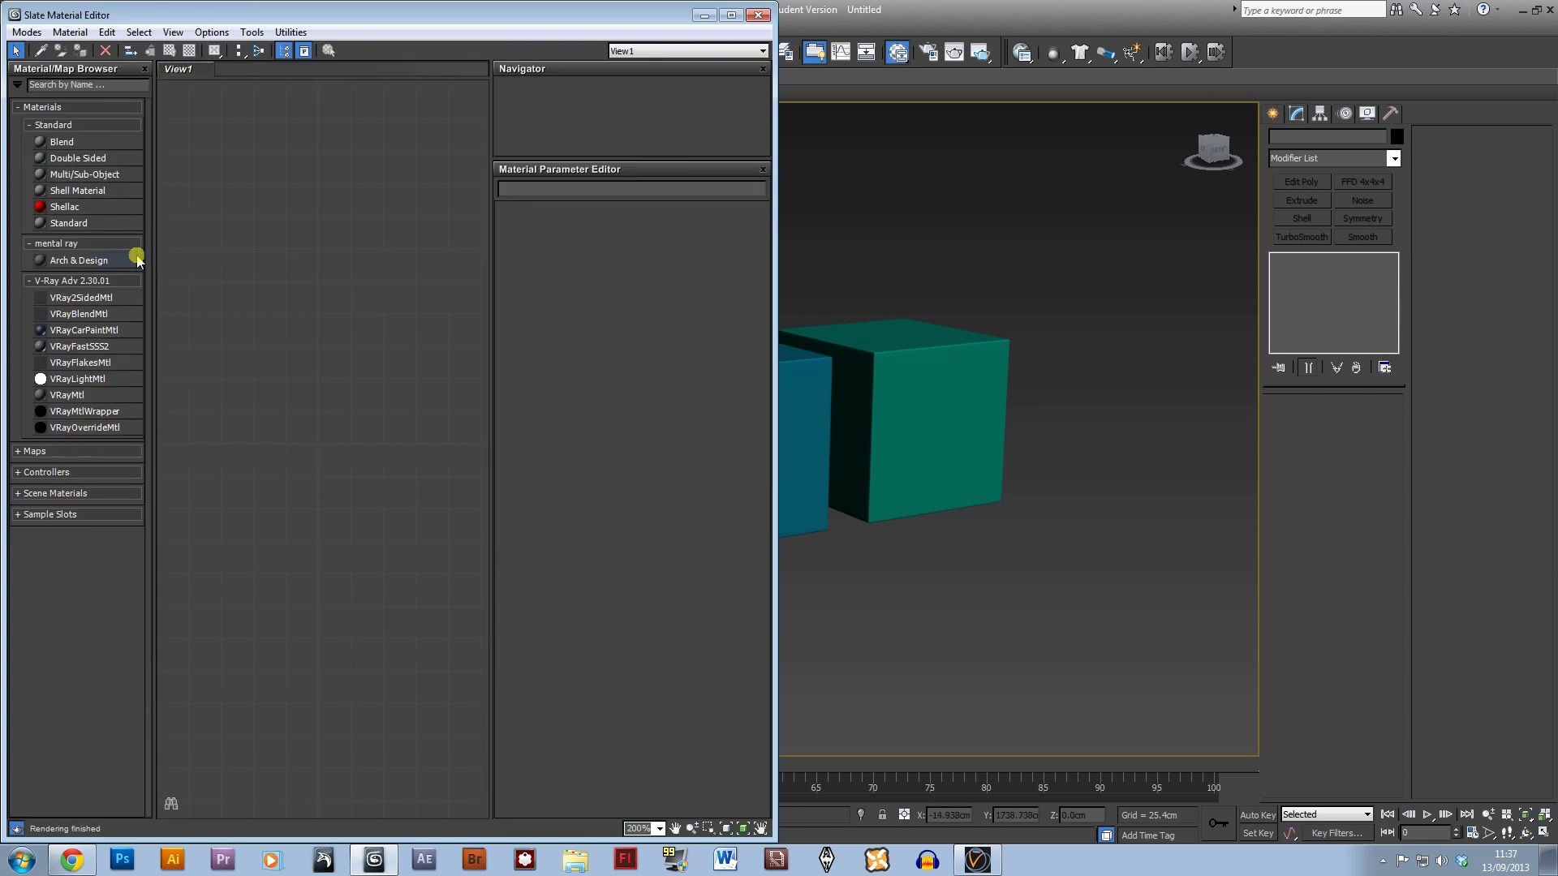
- Open the 'hardwood by construx' material library from the Vray materials folder
left_click(19, 85)
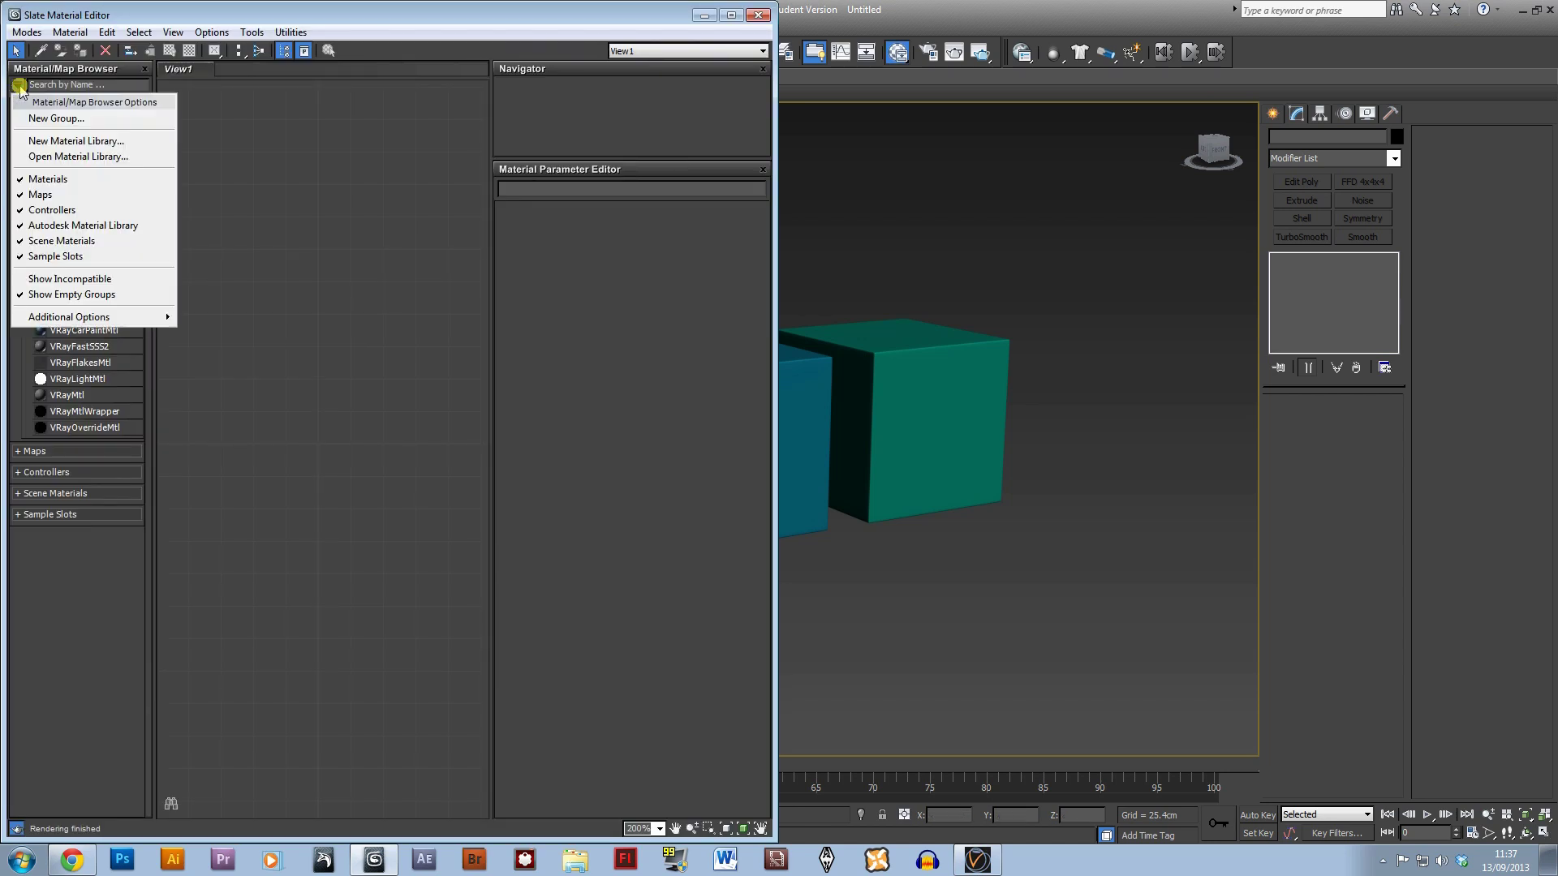
left_click(69, 159)
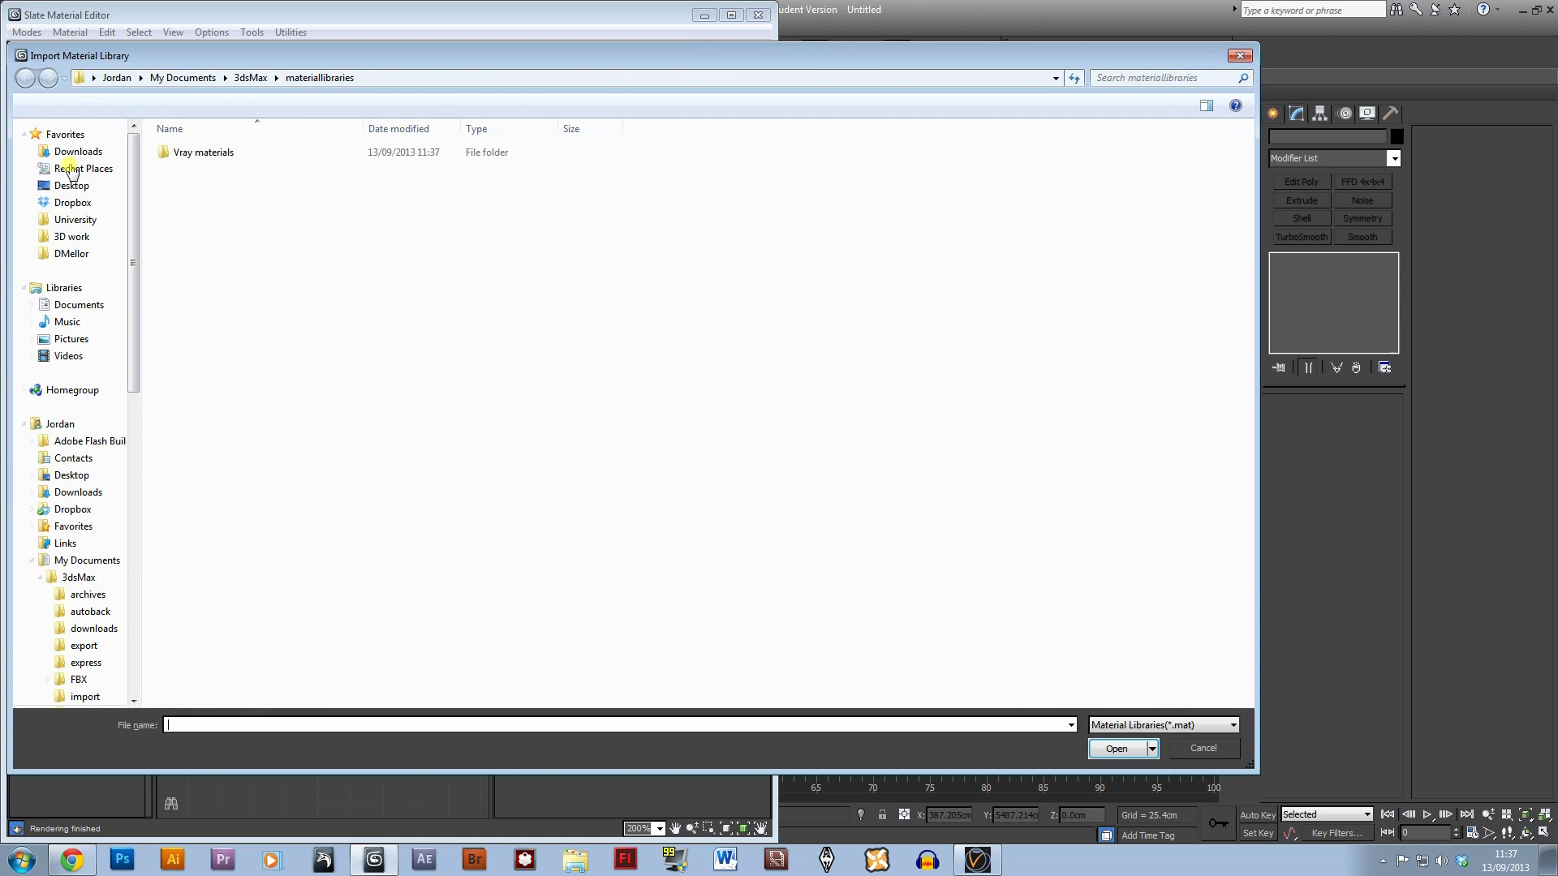
double_click(202, 153)
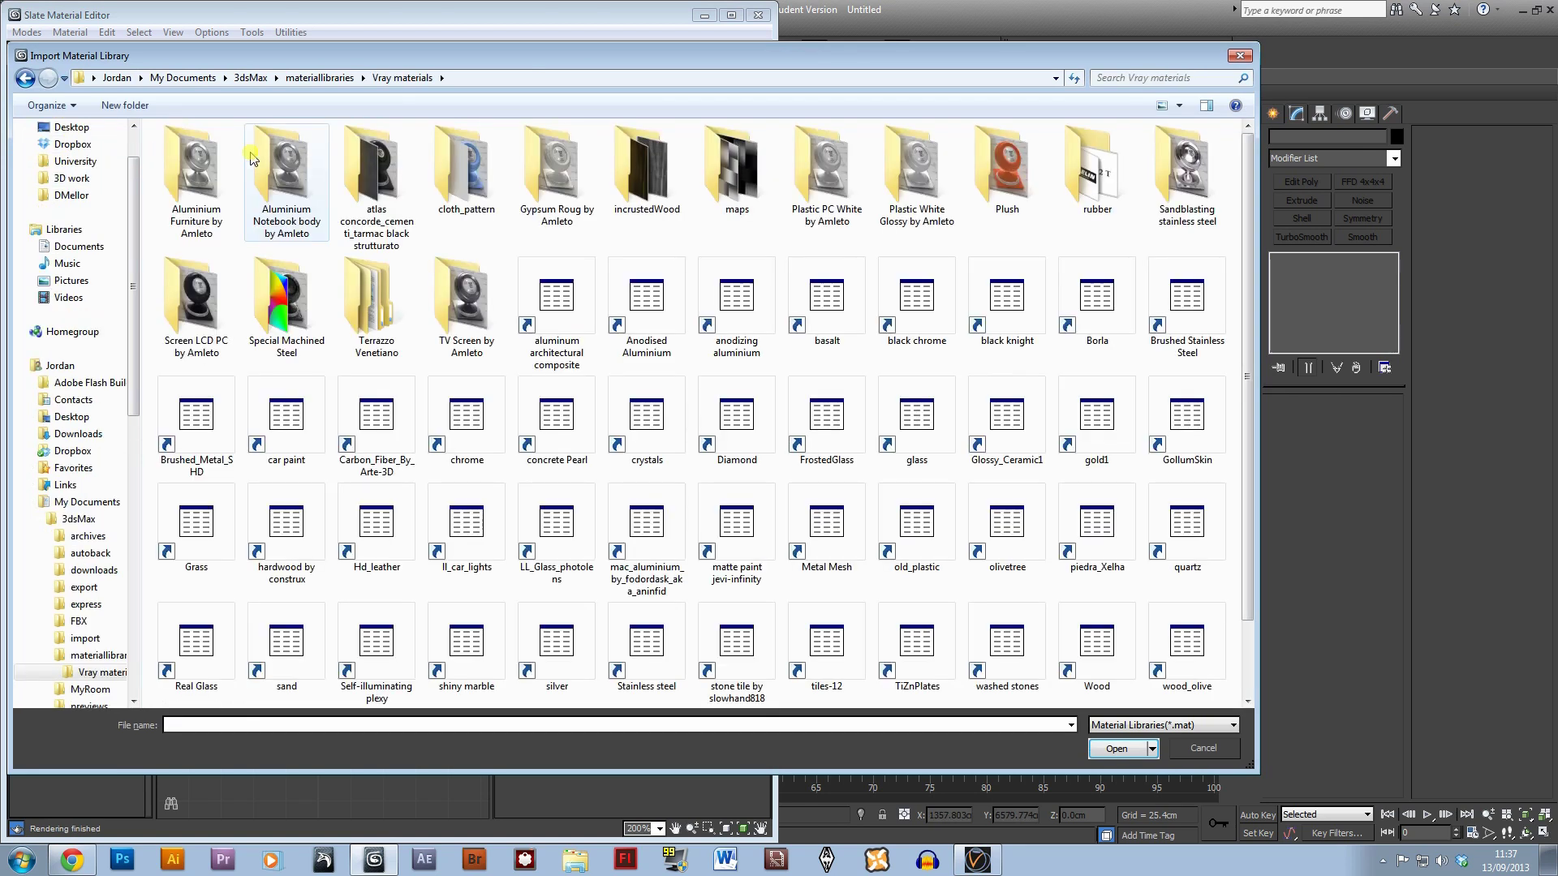
left_click(290, 516)
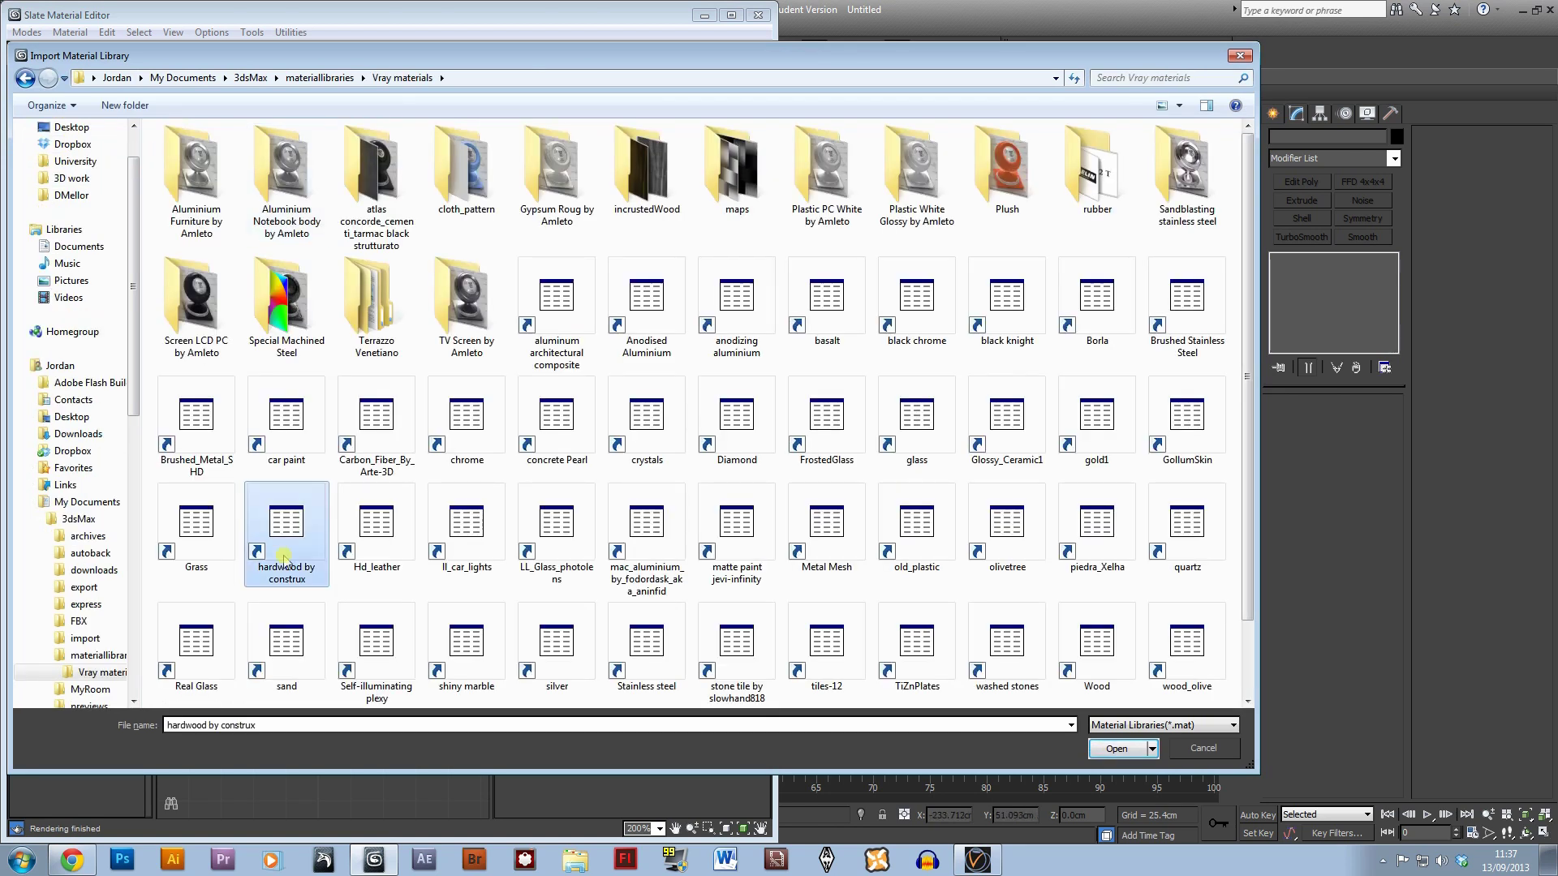
double_click(289, 521)
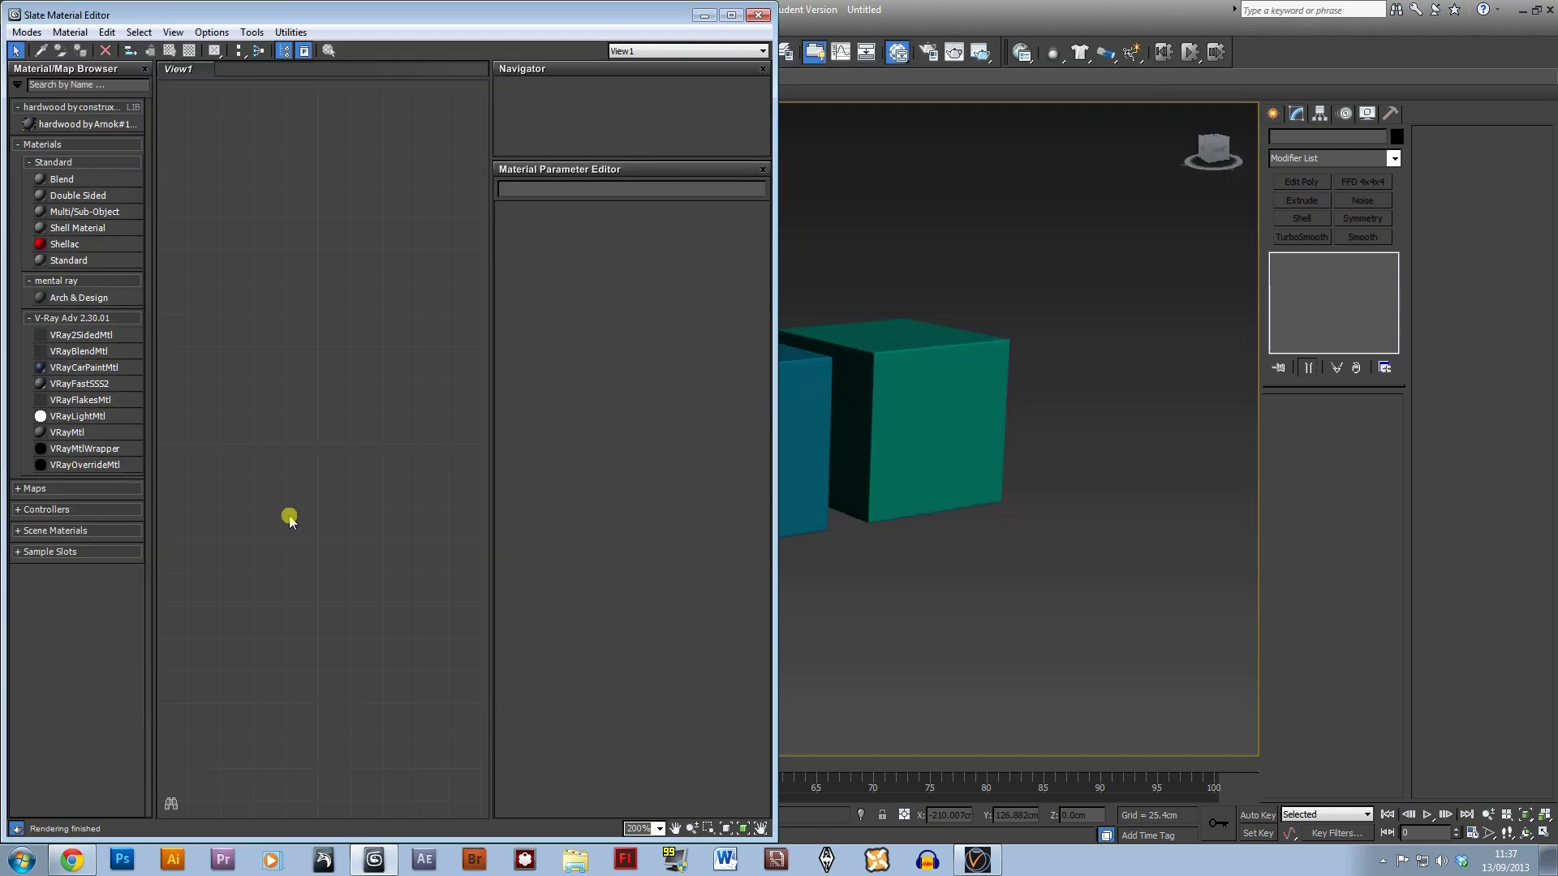
- Place its VRayMtl in View1 and frame the connected map network
left_click_drag(92, 128, 372, 168)
scroll(358, 304, "down", 6)
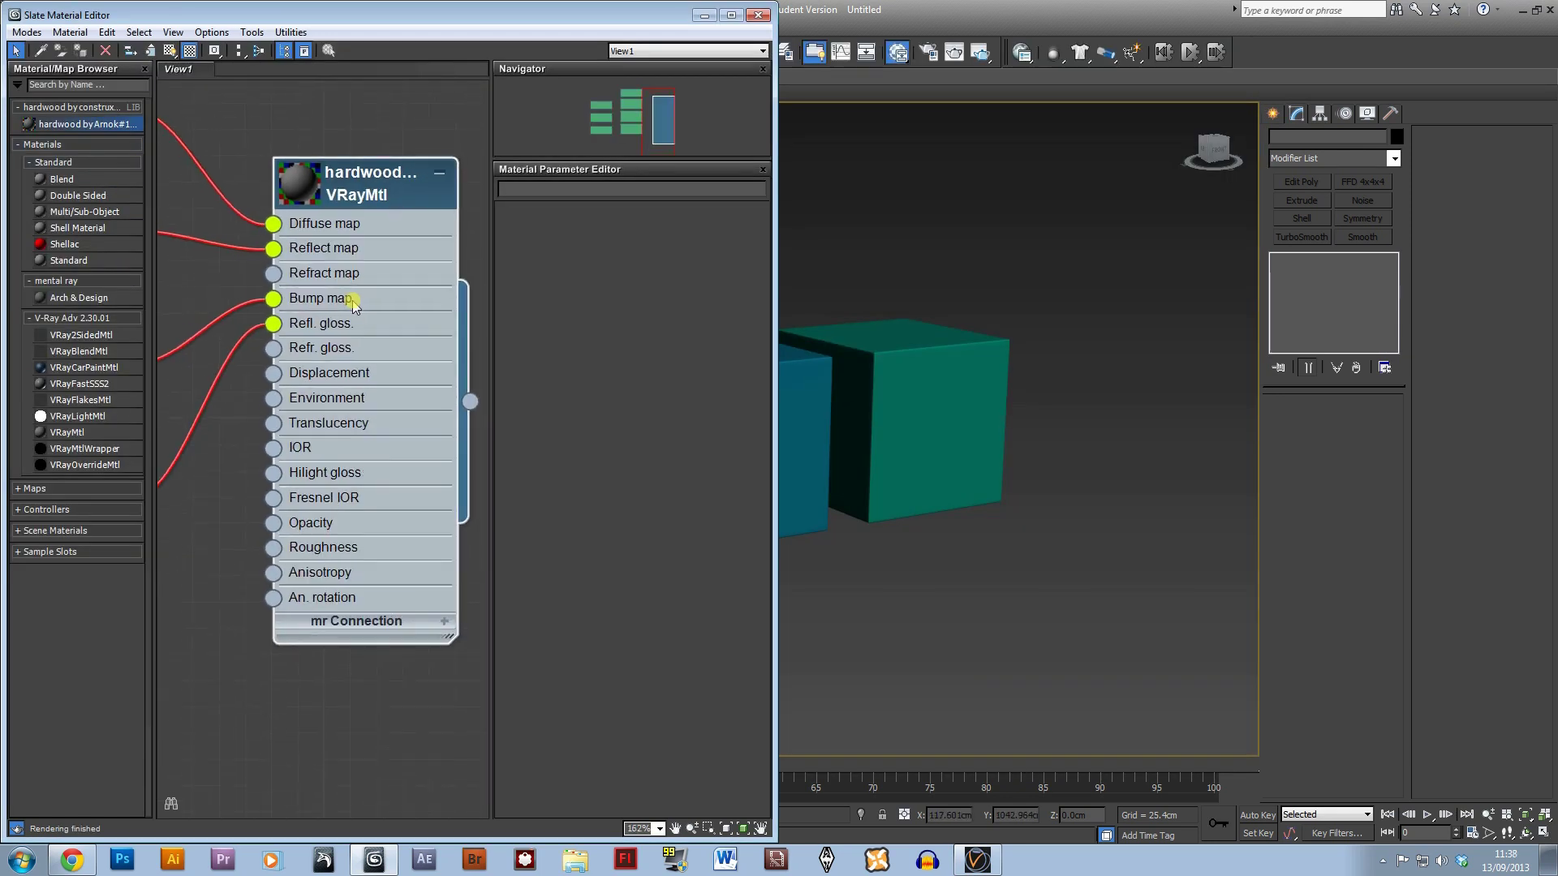
scroll(376, 295, "down", 4)
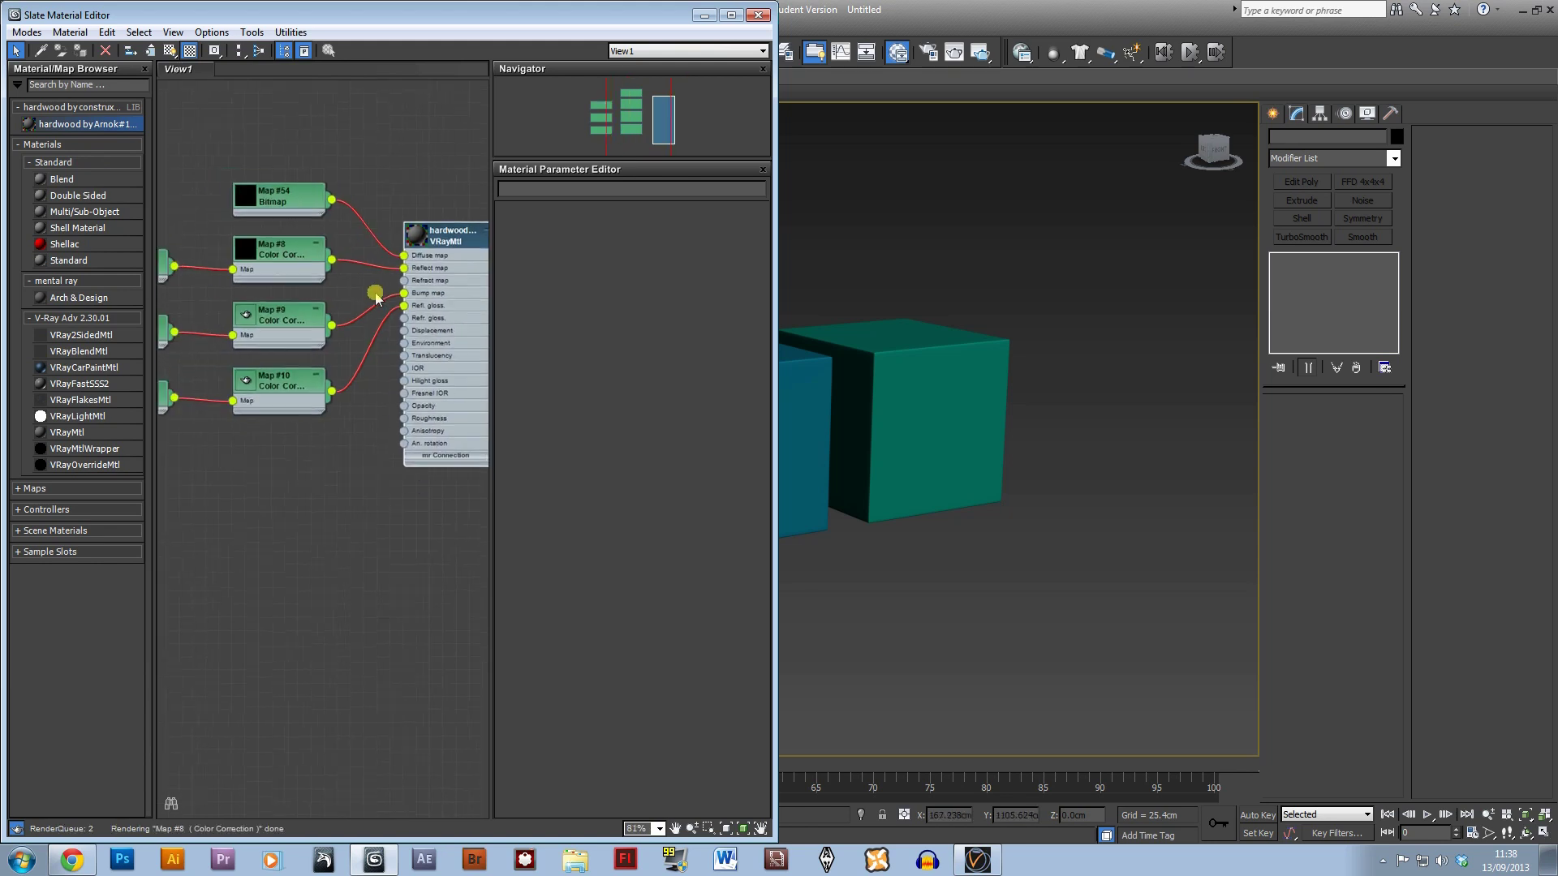
middle_click_drag(327, 309, 355, 282)
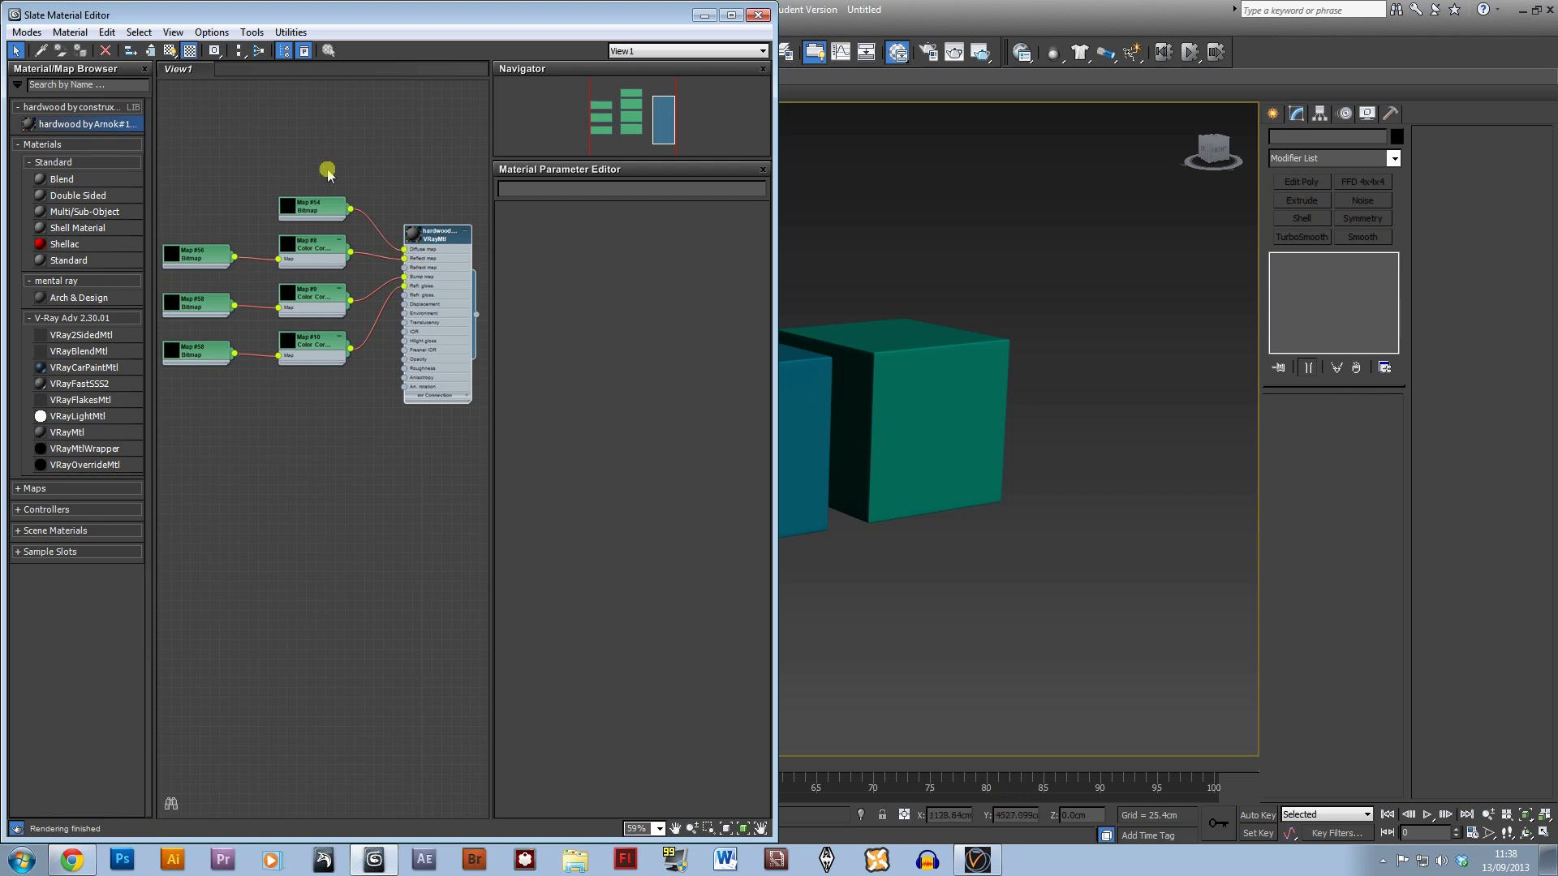
- Relink Map #54 to WoodFine00 and Map #56 to WoodFine02ref from the Vray materials folder
double_click(307, 217)
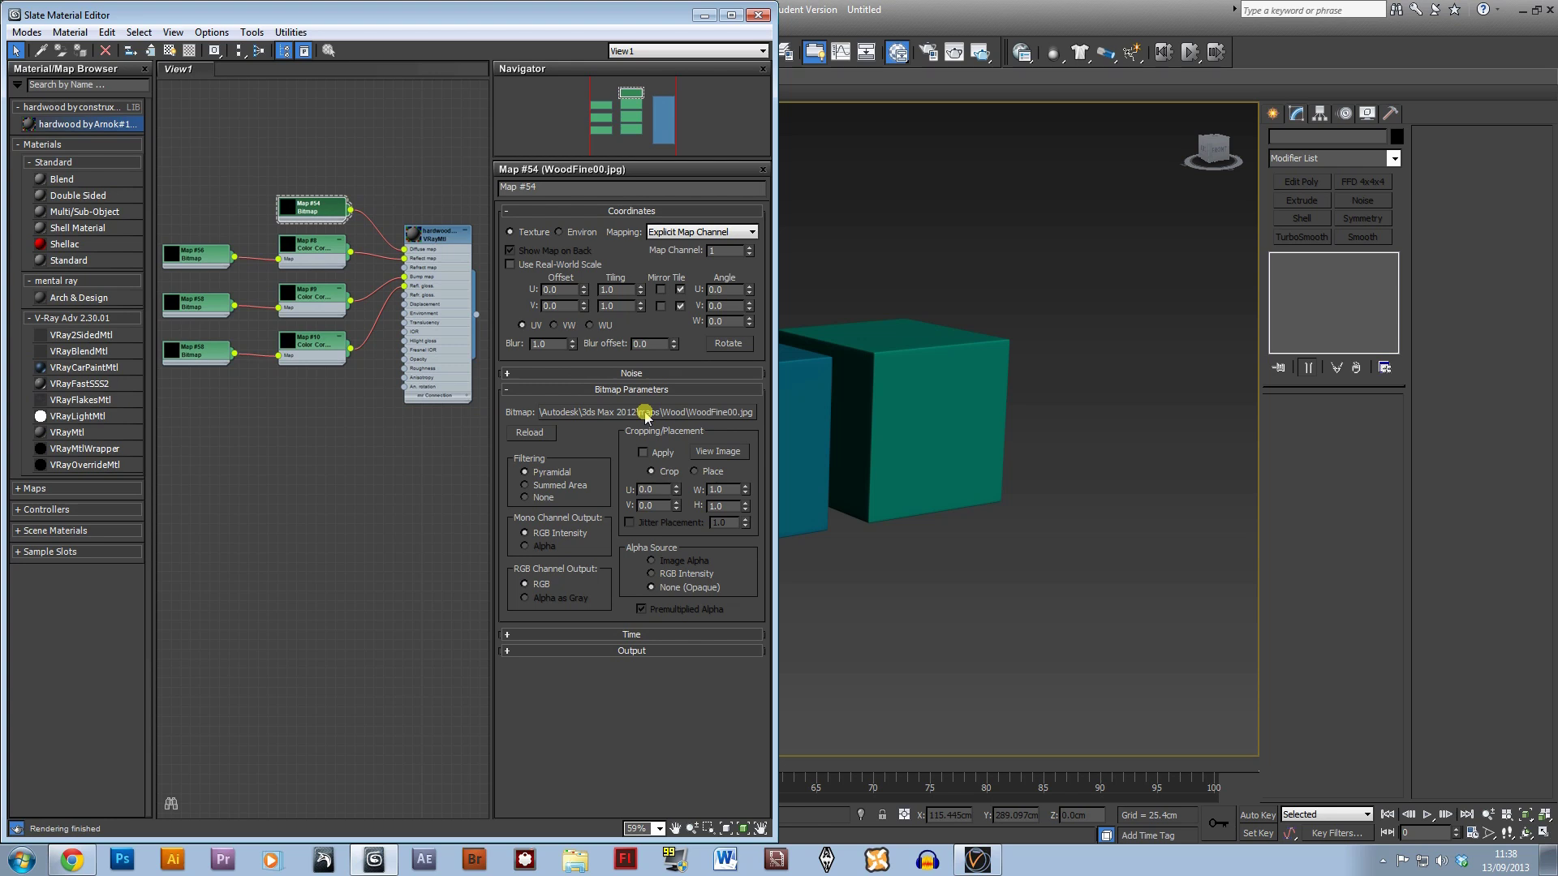
left_click(647, 414)
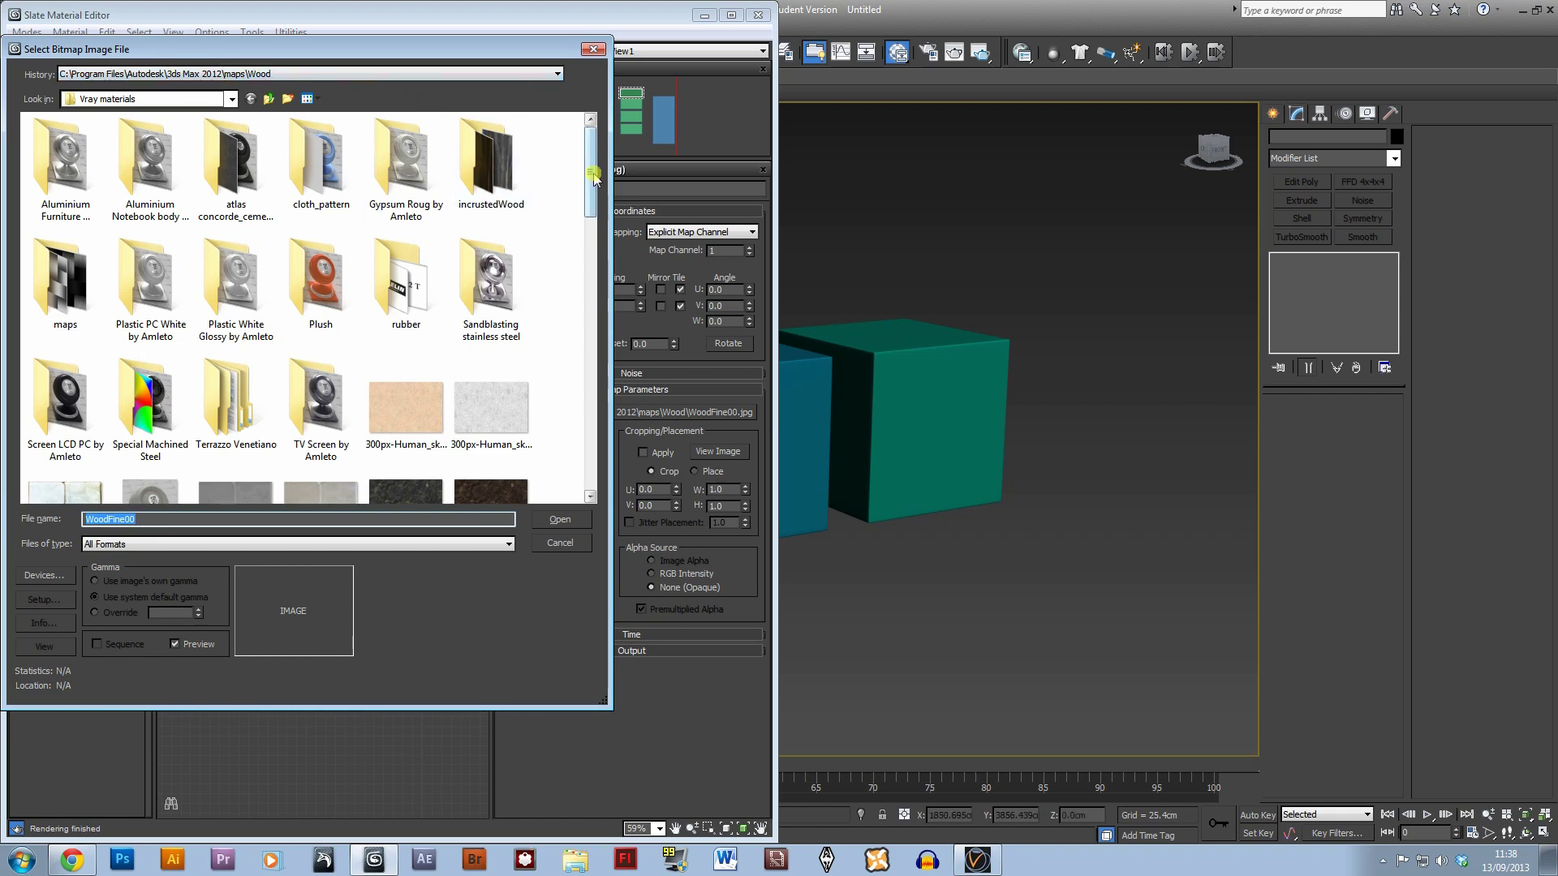
left_click_drag(594, 174, 601, 258)
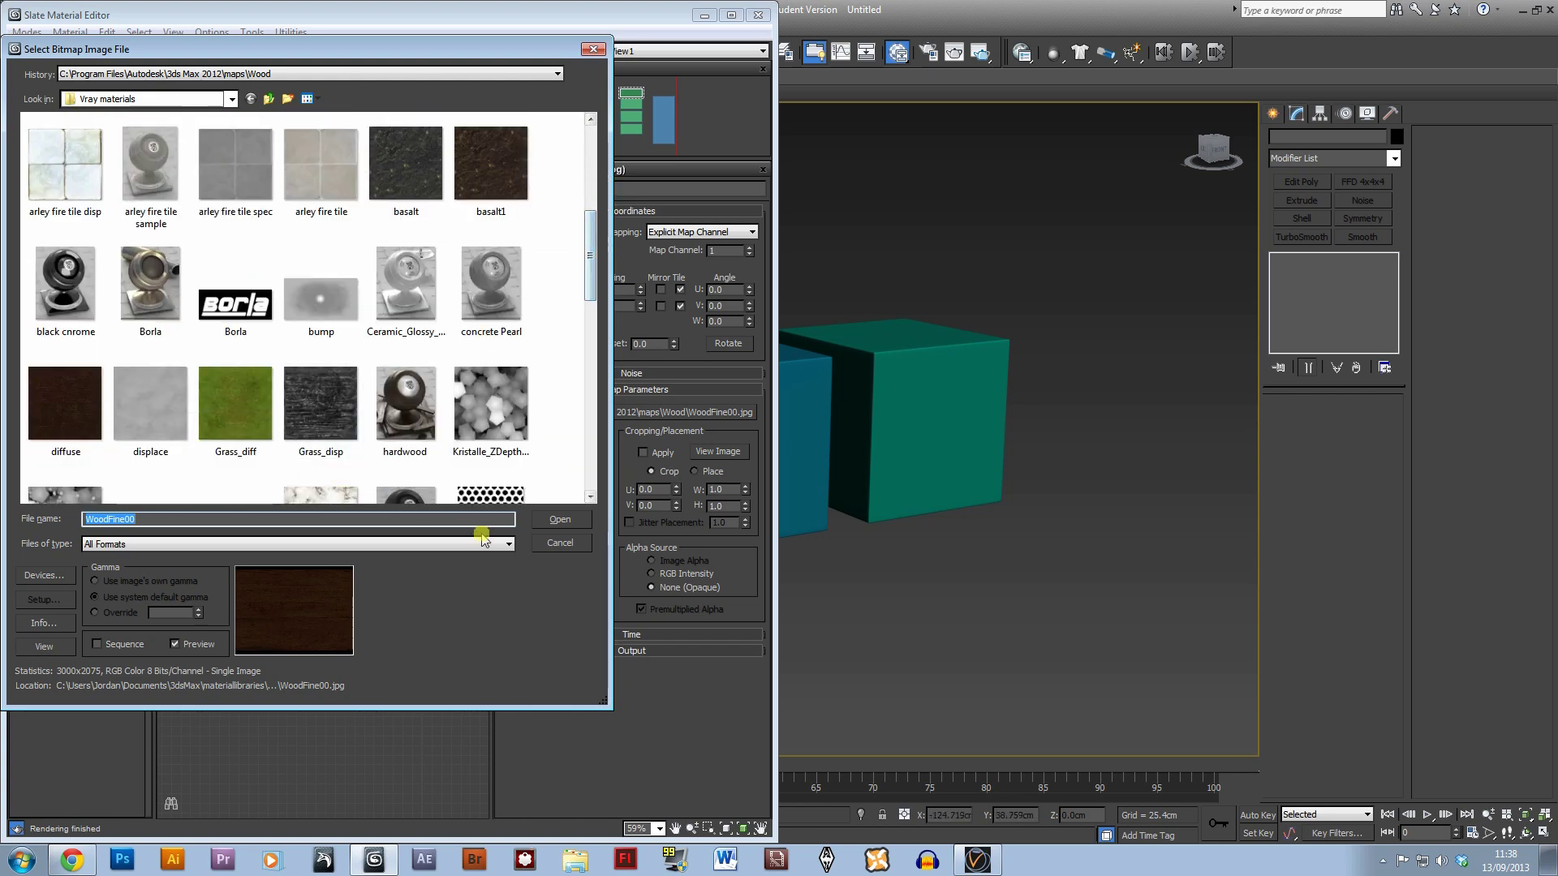
left_click(561, 519)
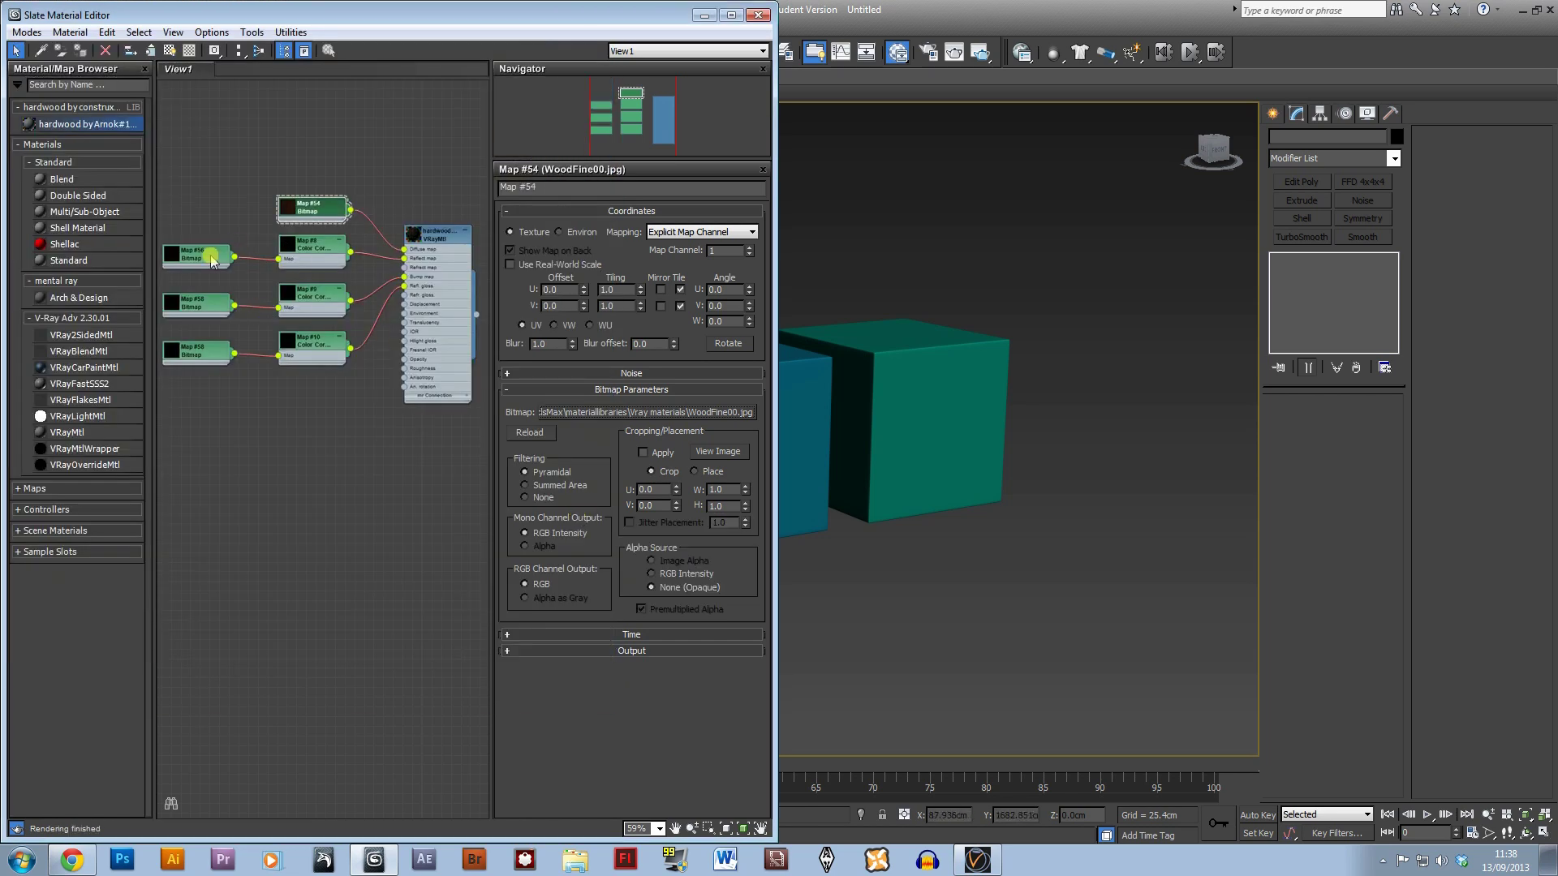
left_click(205, 253)
left_click(681, 412)
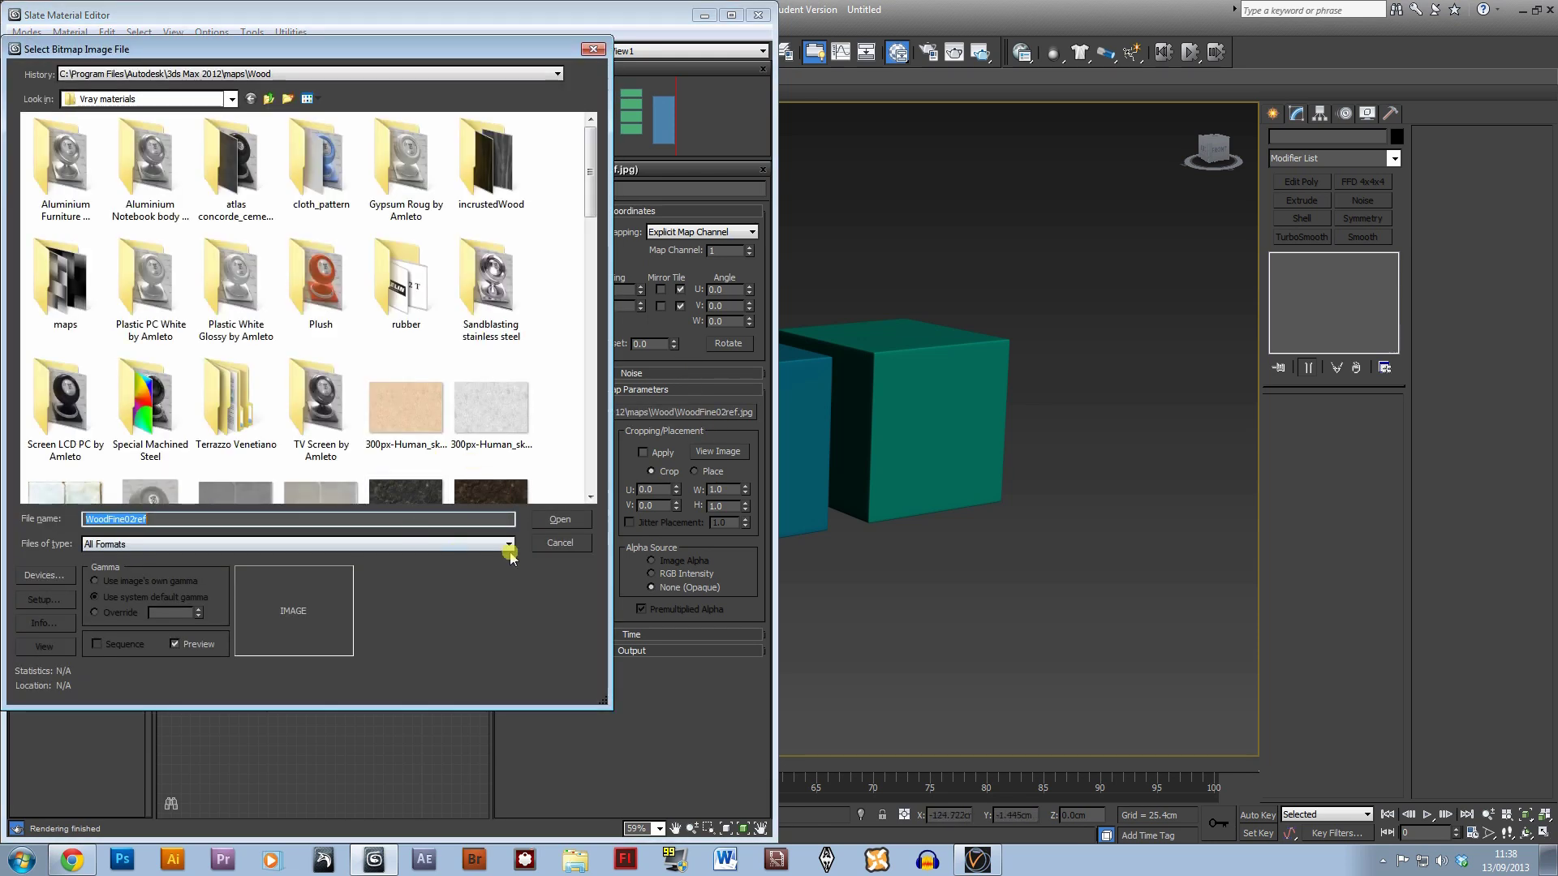
left_click(572, 519)
- Relink both Map #58 bitmaps to WoodFine02 bump, then zoom to fit the VRayMtl
left_click(196, 303)
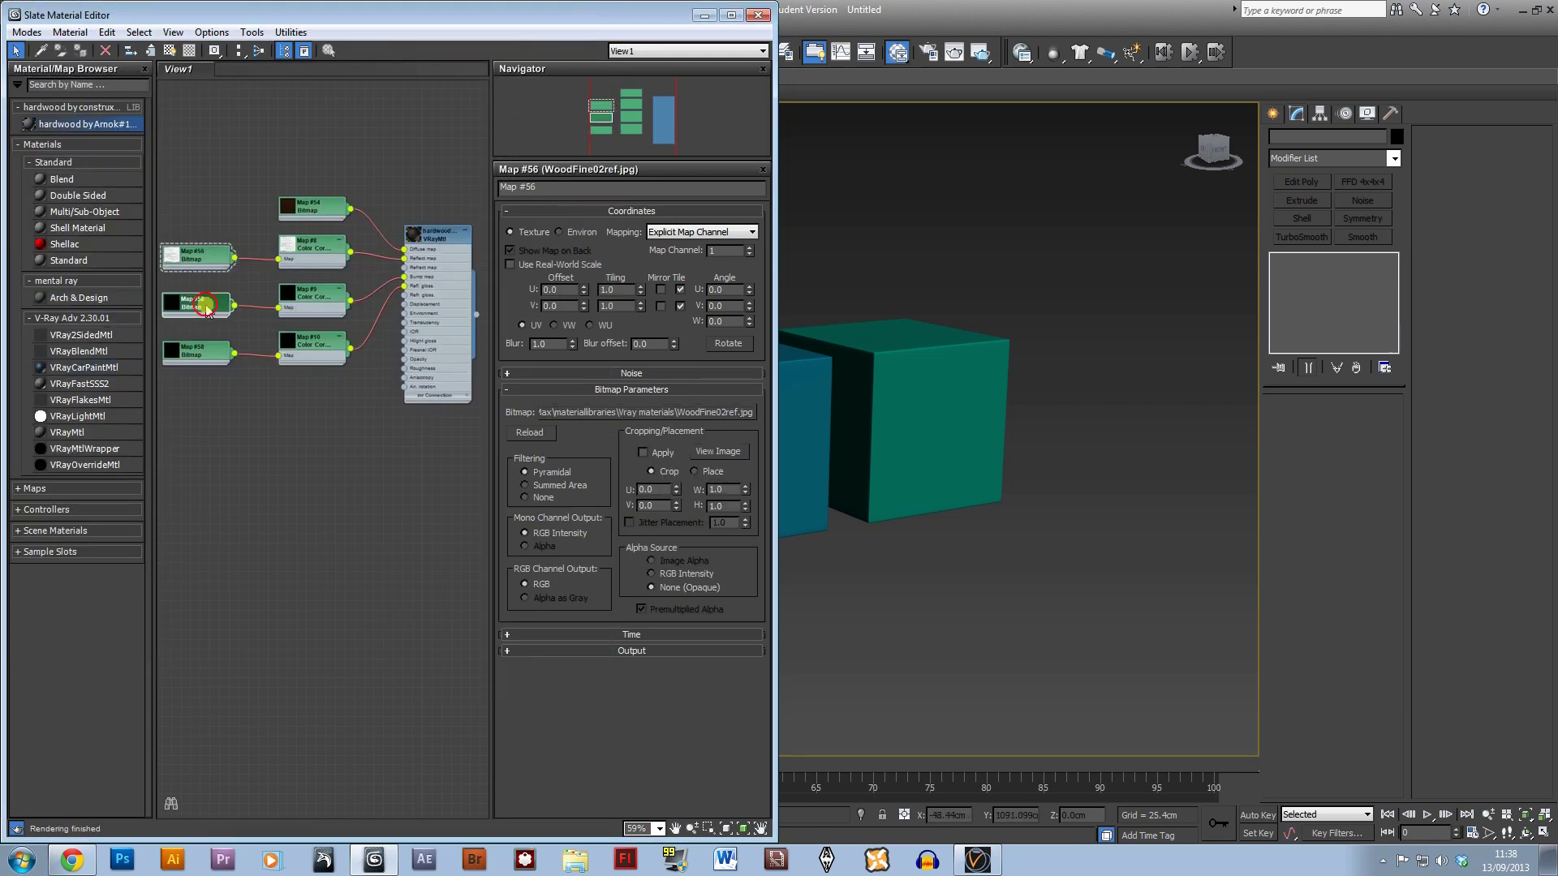
left_click(638, 412)
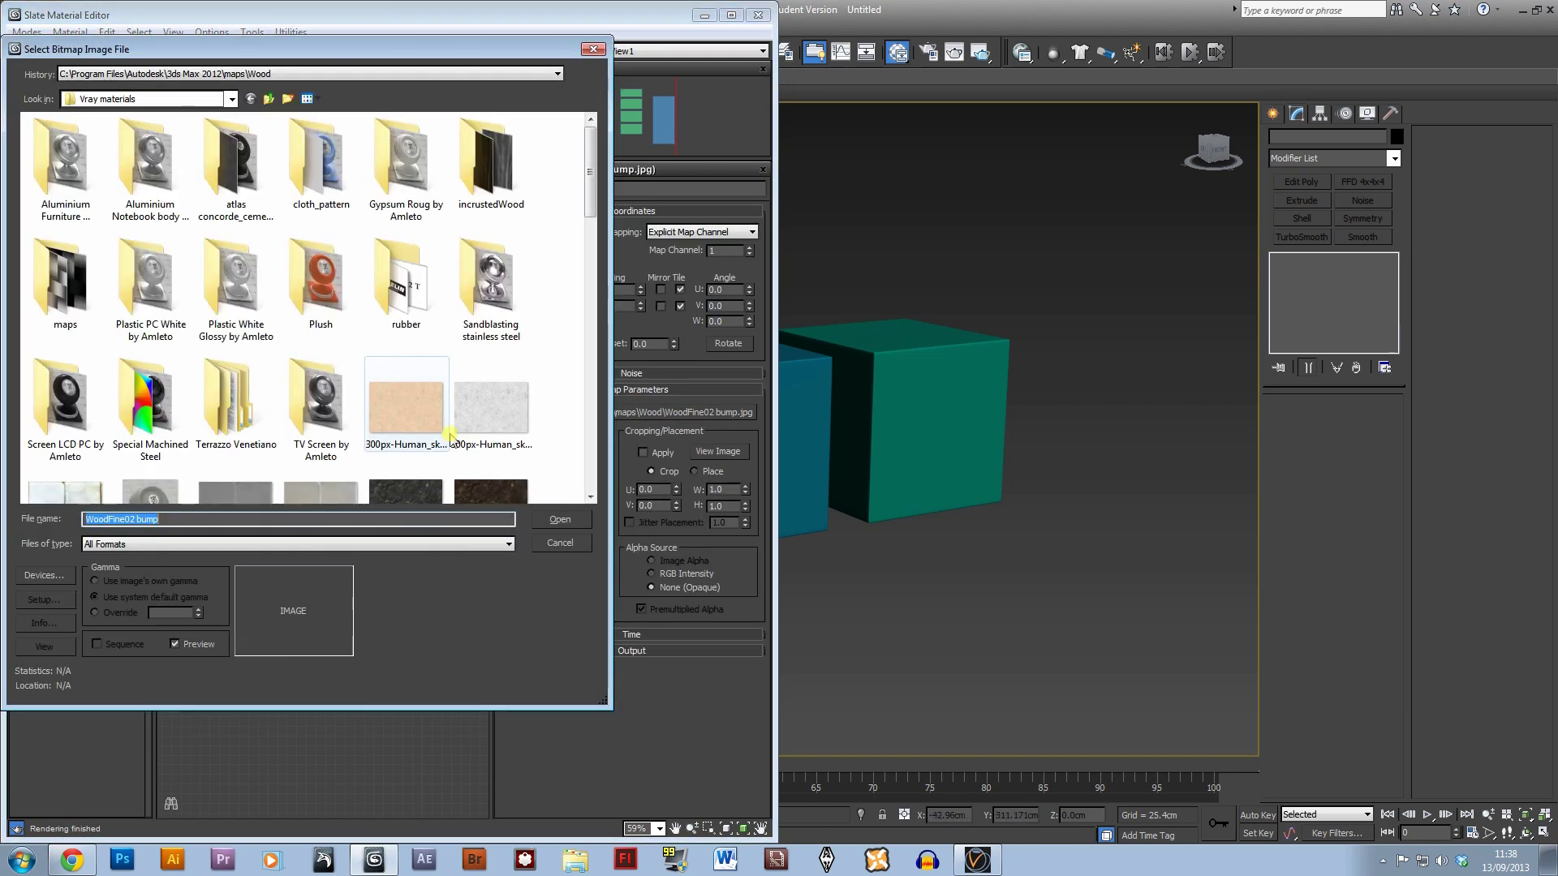
left_click(570, 520)
left_click(205, 355)
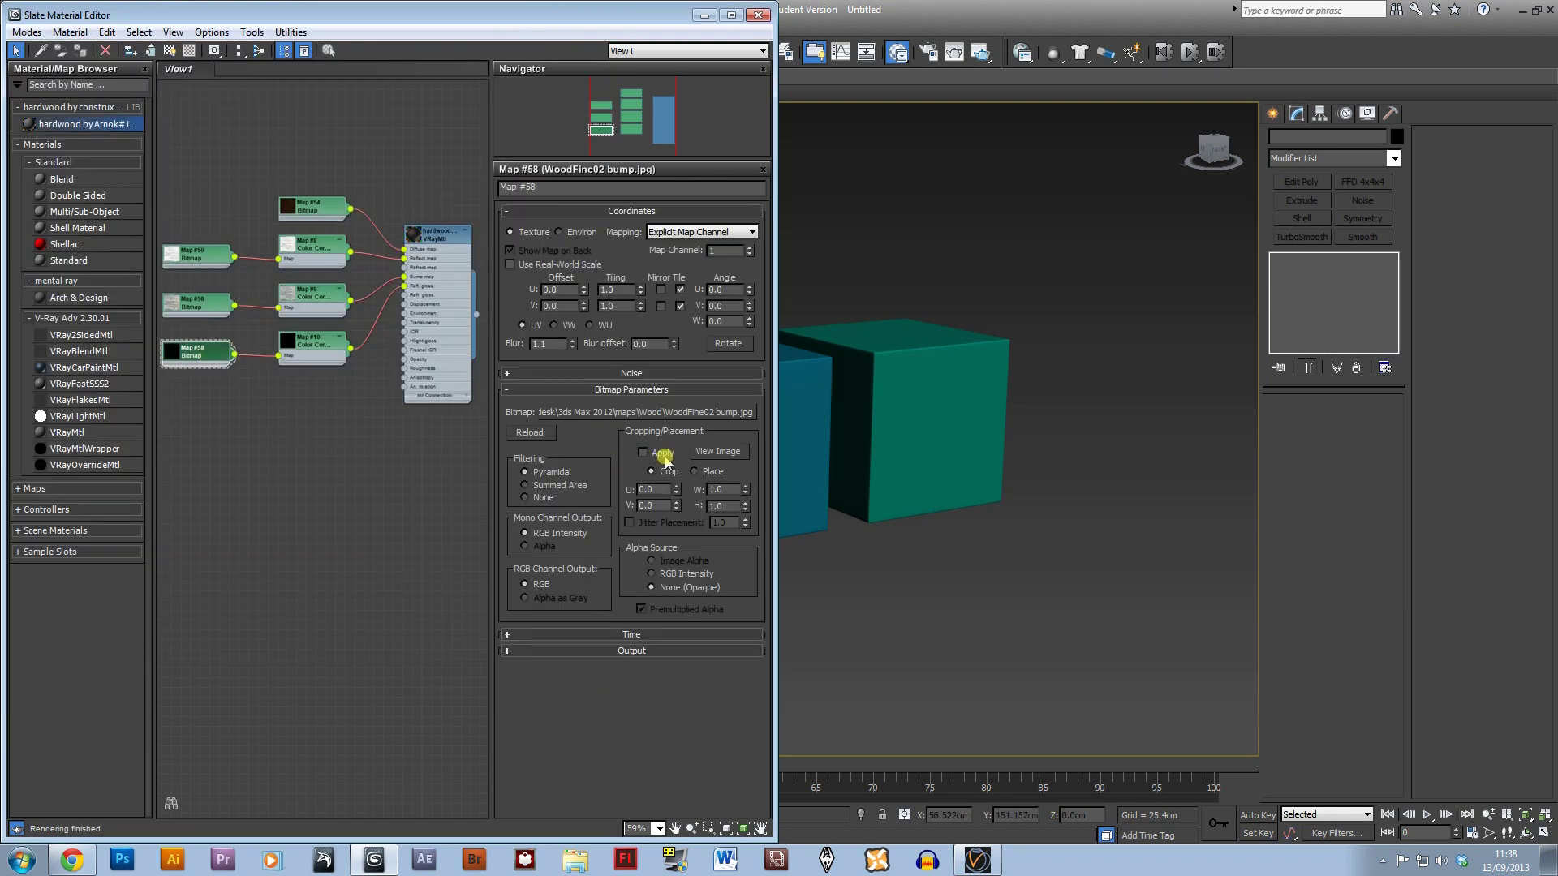
left_click(711, 413)
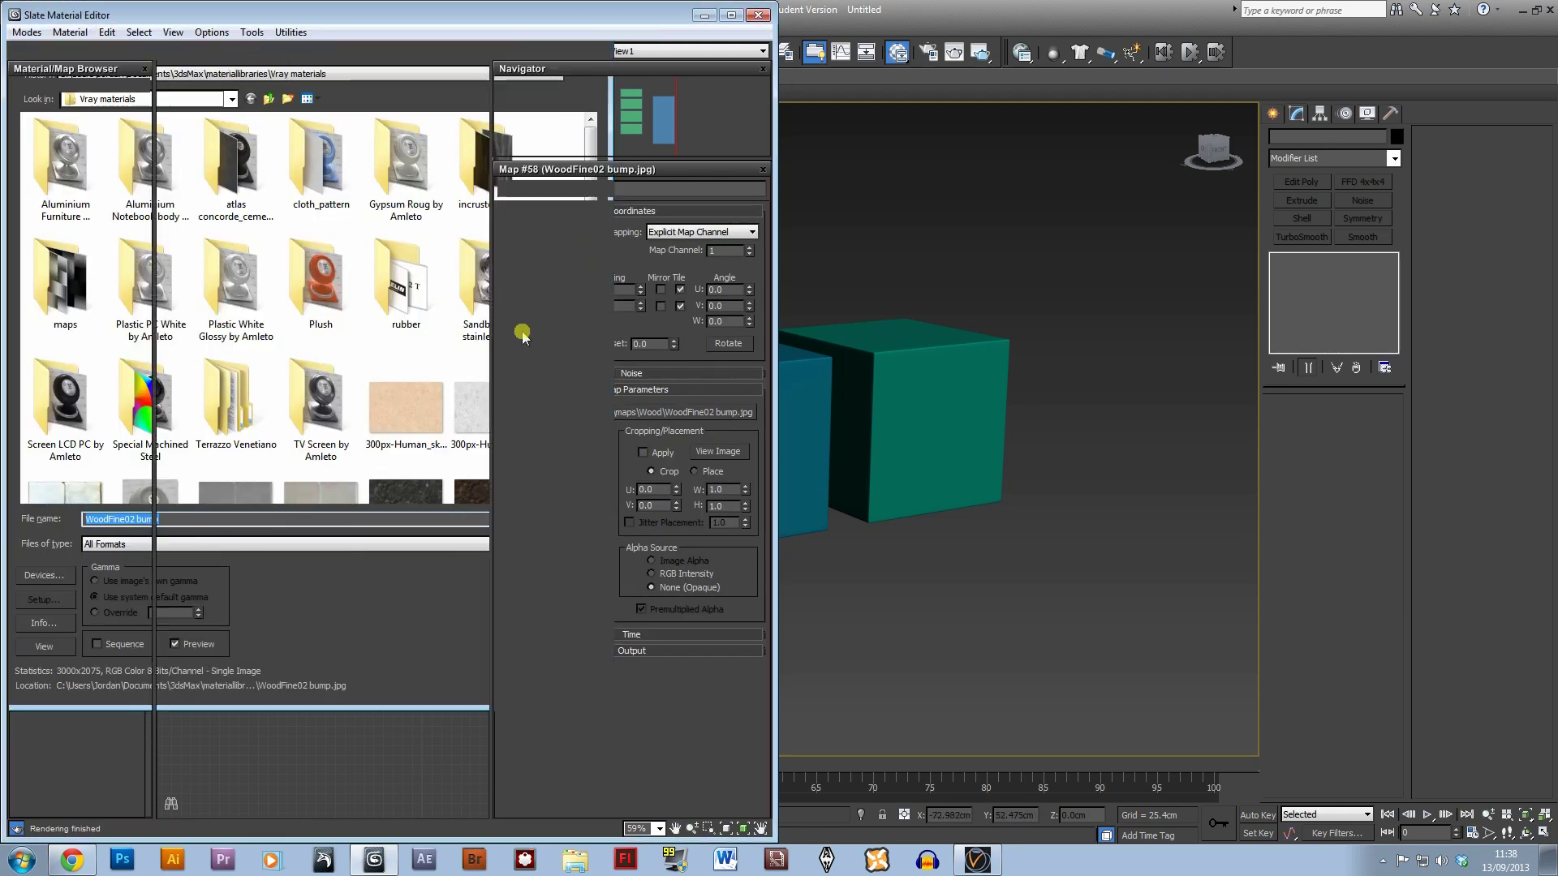
double_click(515, 330)
left_click(415, 242)
key("z")
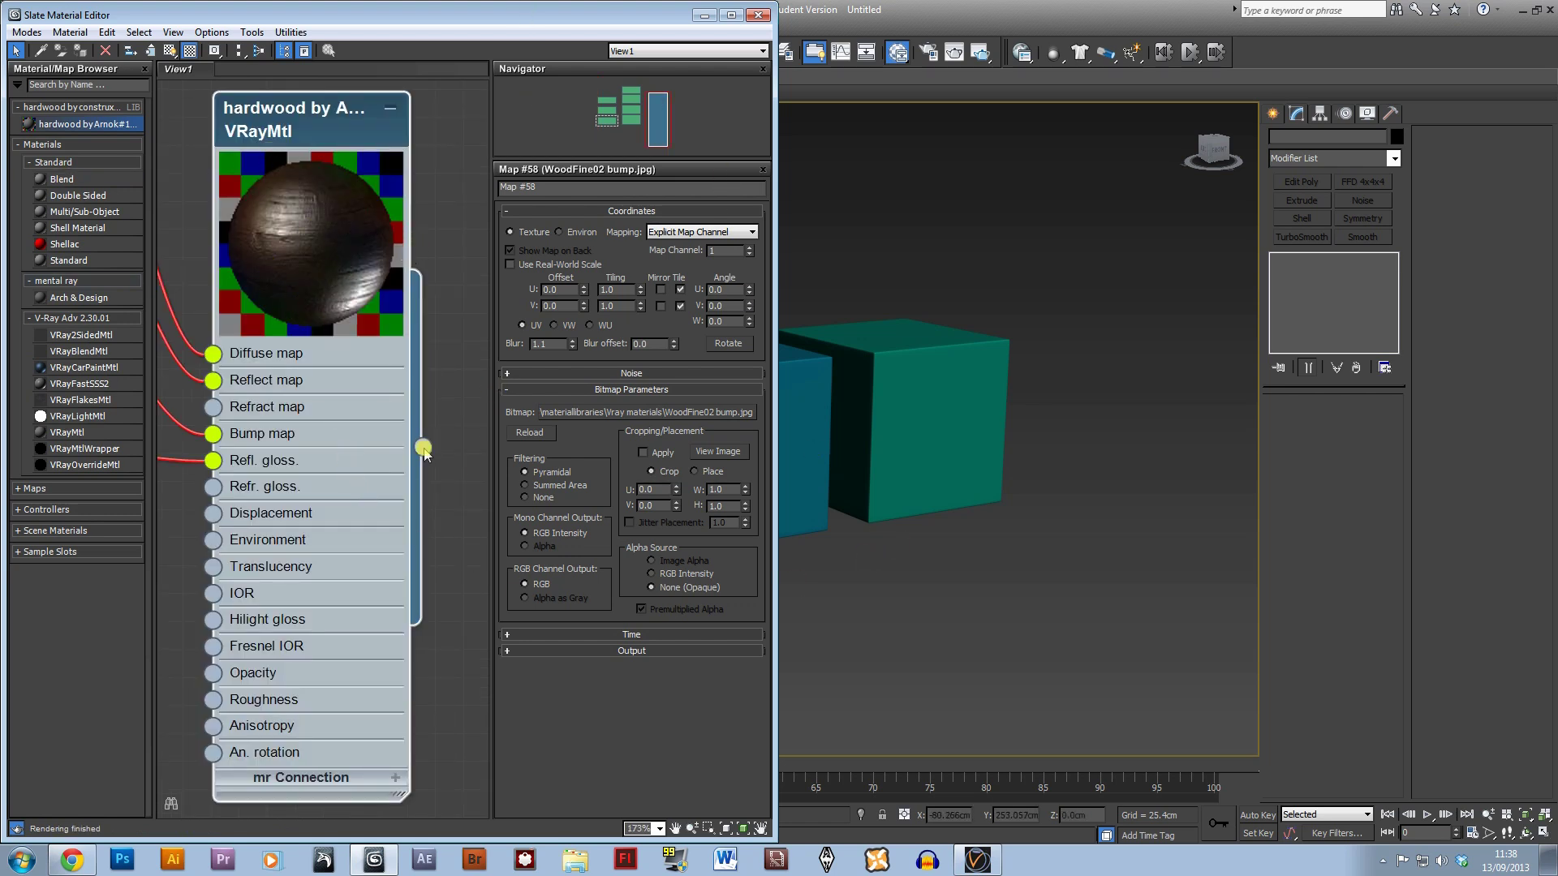
- Assign the hardwood VRayMtl to Box003, show its wood texture in the viewport, and close the editor
left_click_drag(422, 446, 888, 411)
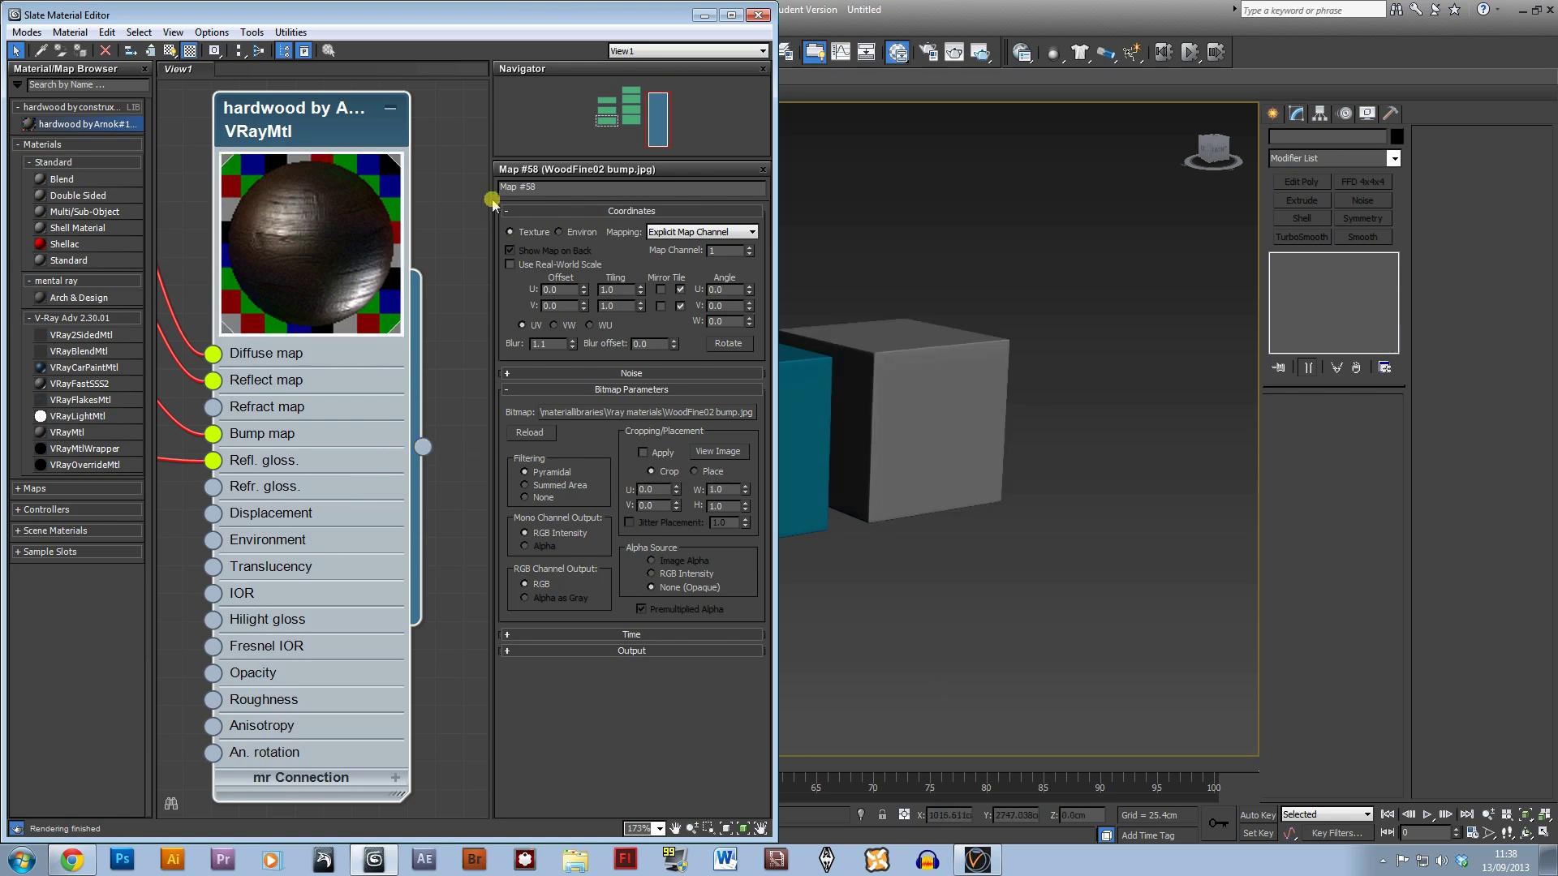
left_click_drag(418, 447, 950, 401)
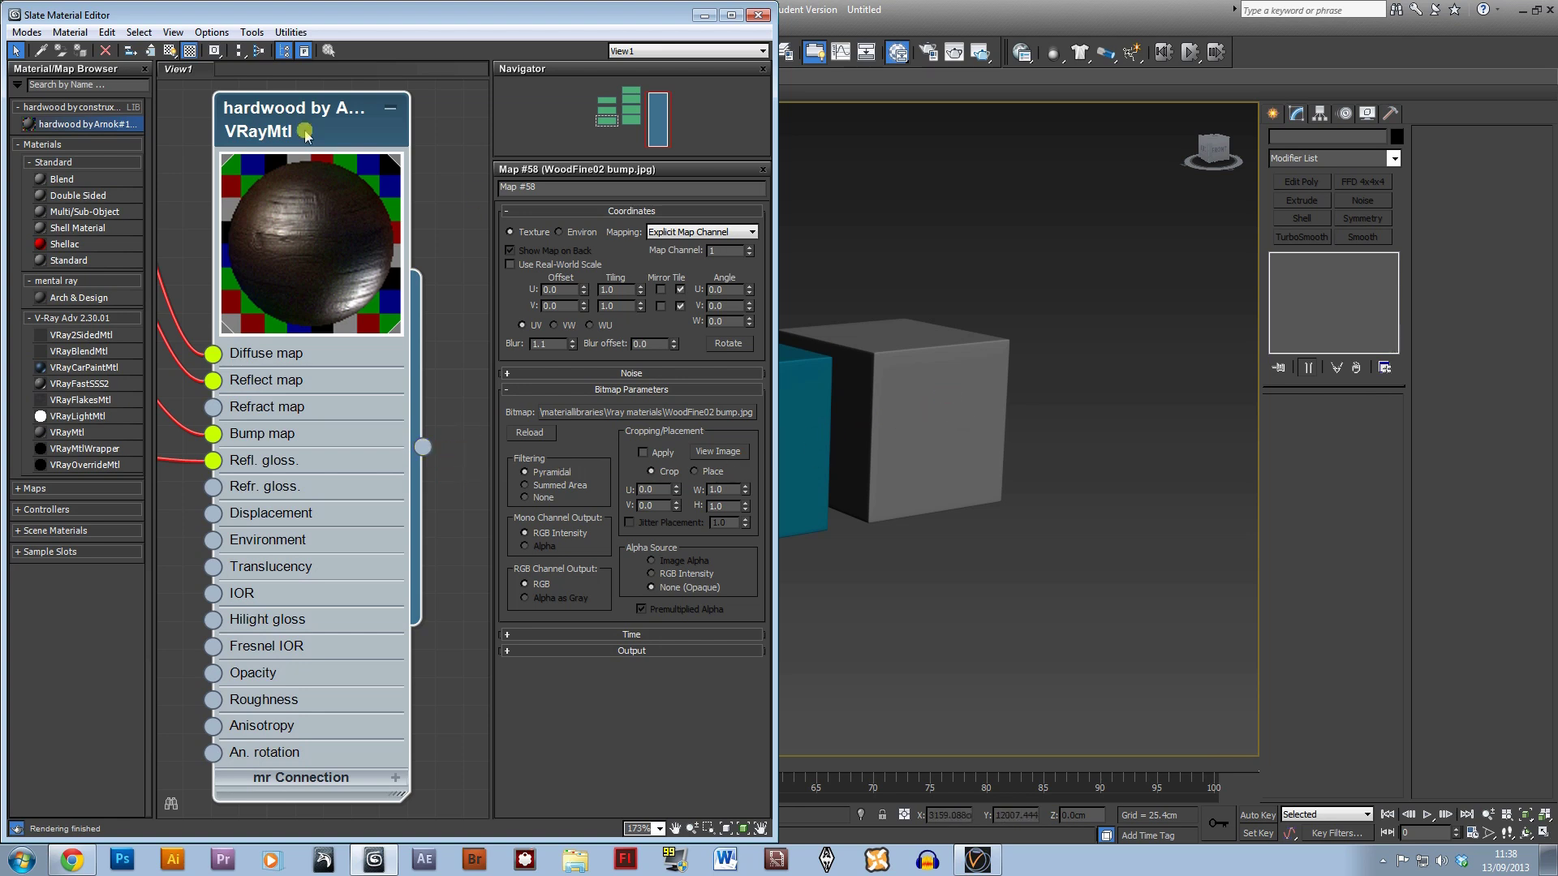
left_click(169, 51)
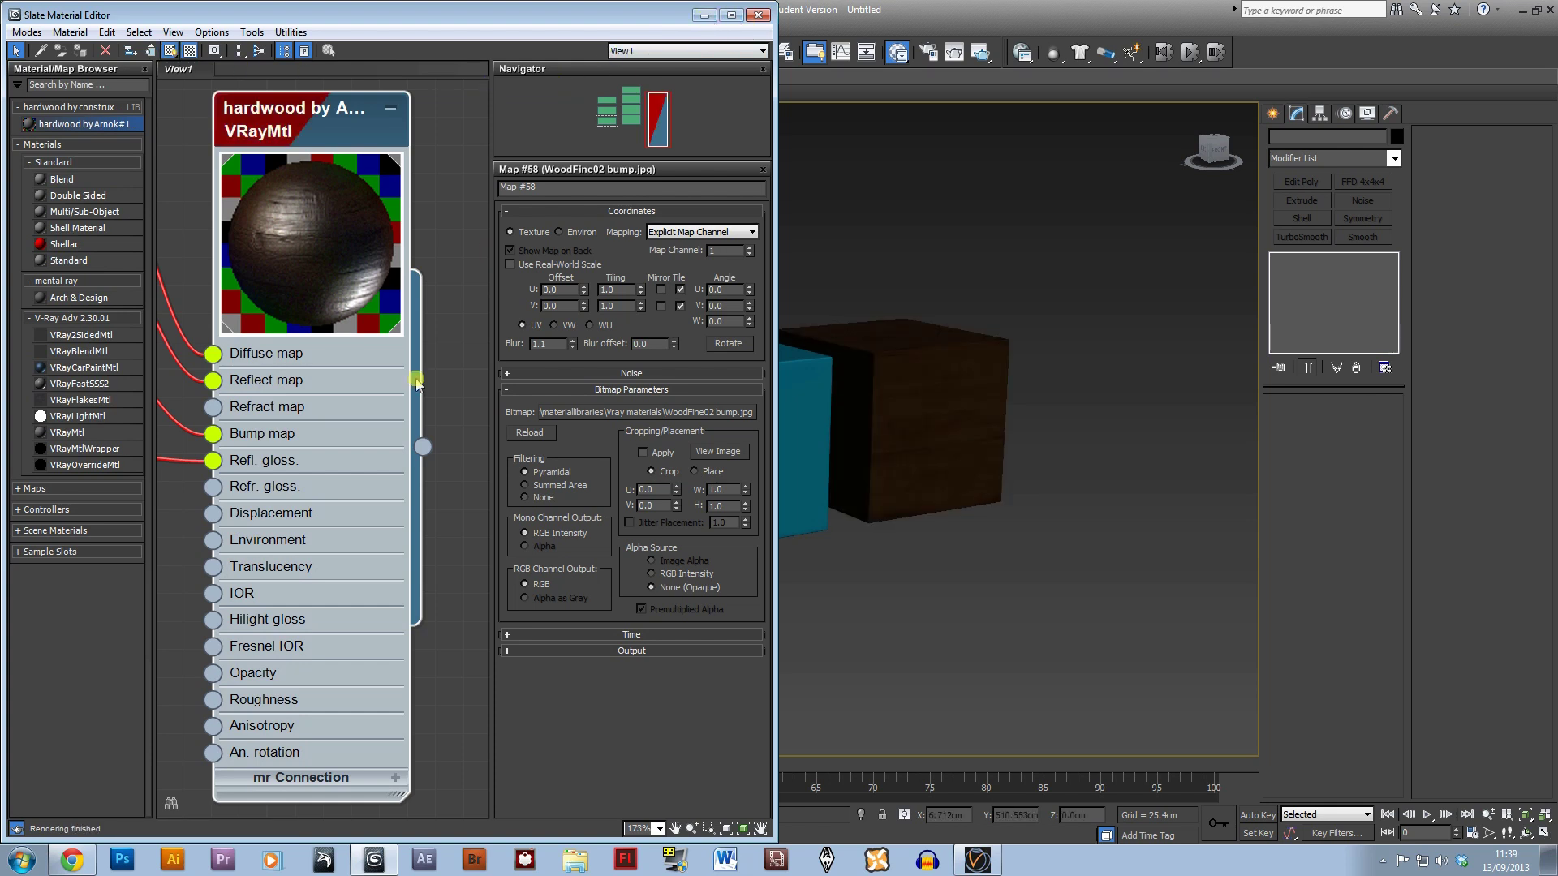
left_click(758, 14)
- Add a UVW Map modifier with Box projection to Box003
left_click(940, 379)
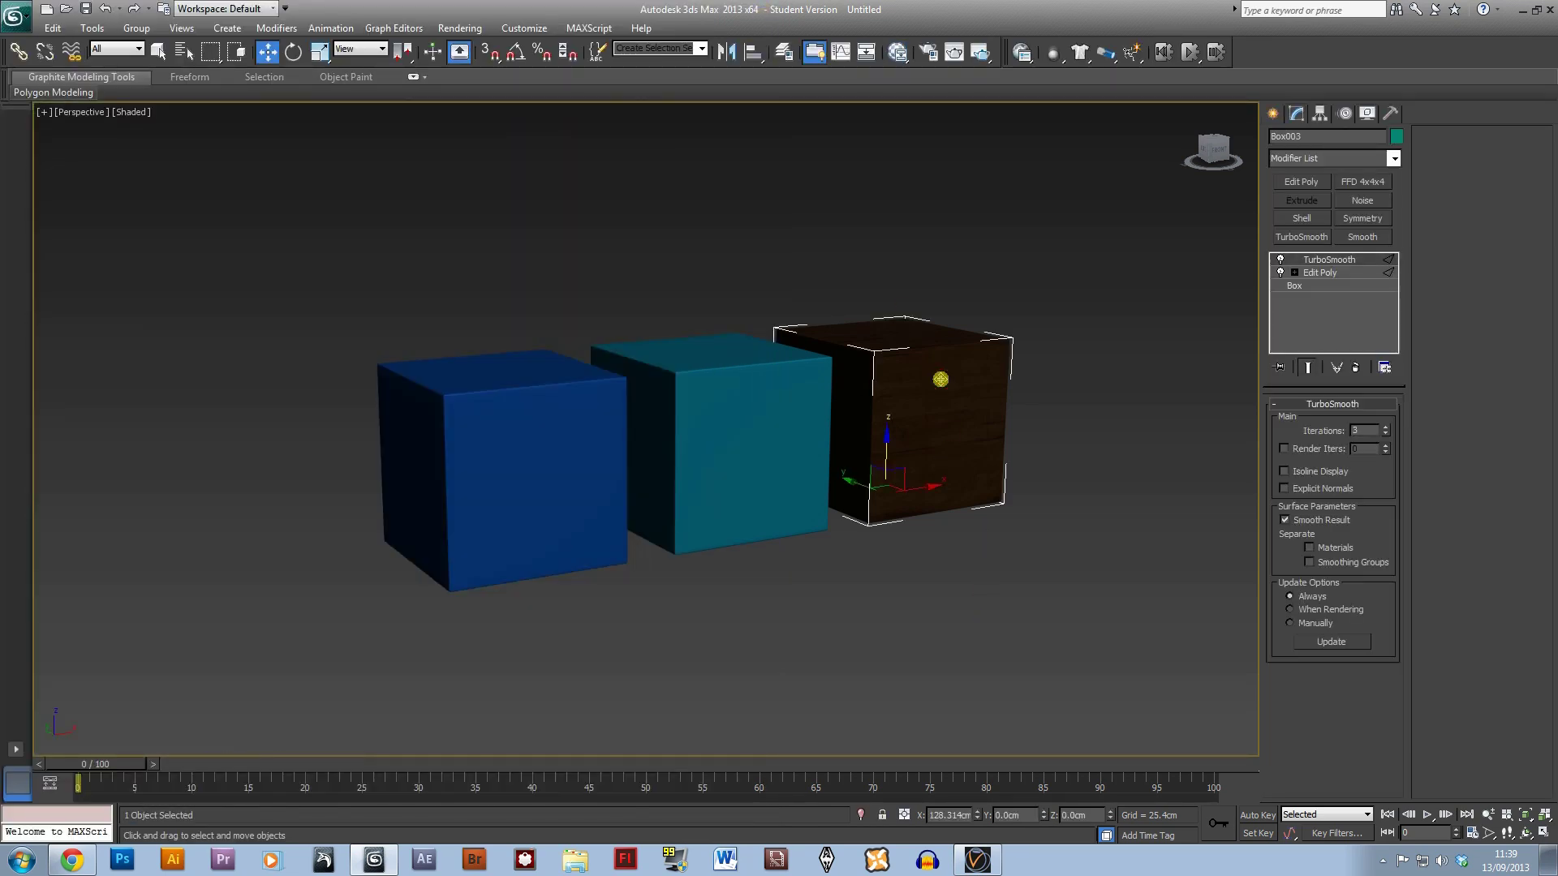
scroll(941, 379, "up", 5)
middle_click_drag(950, 473, 849, 484, "alt")
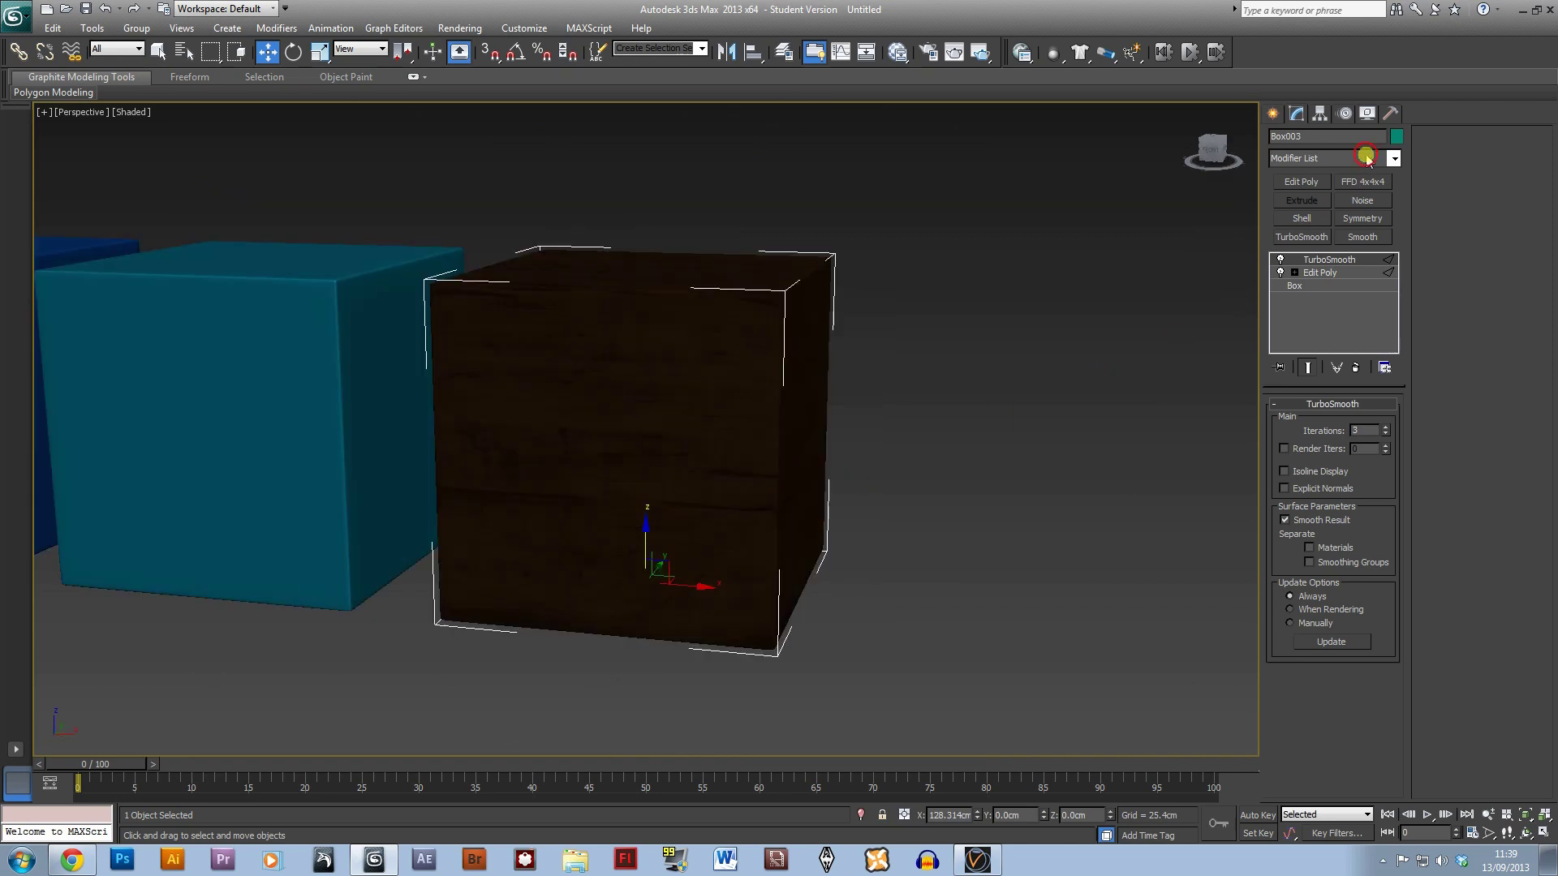
left_click(1394, 159)
scroll(1380, 532, "down", 15)
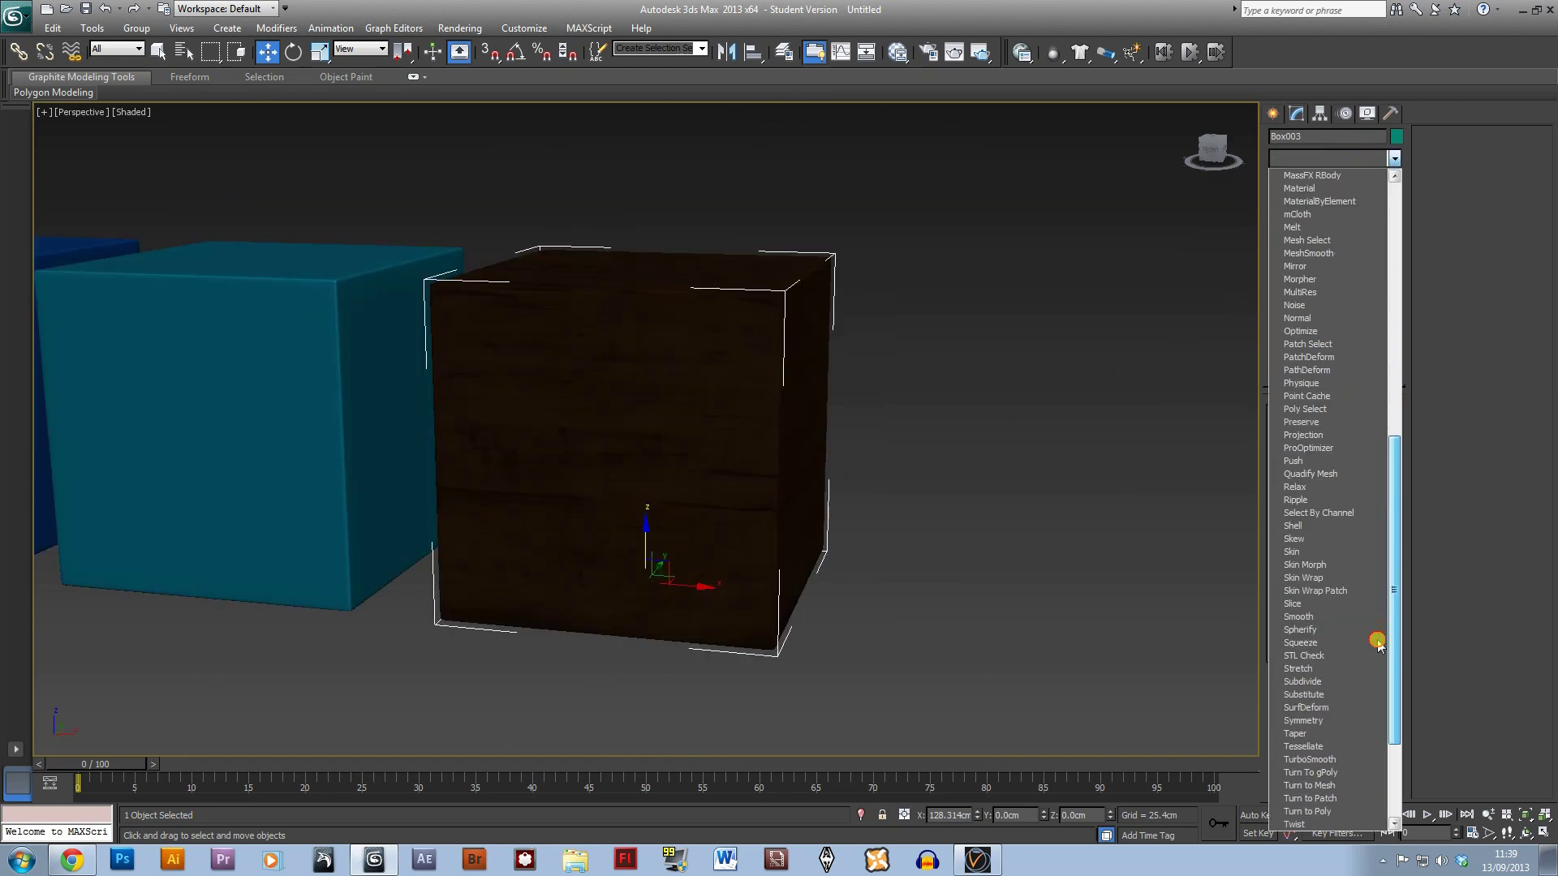
scroll(1380, 667, "down", 2)
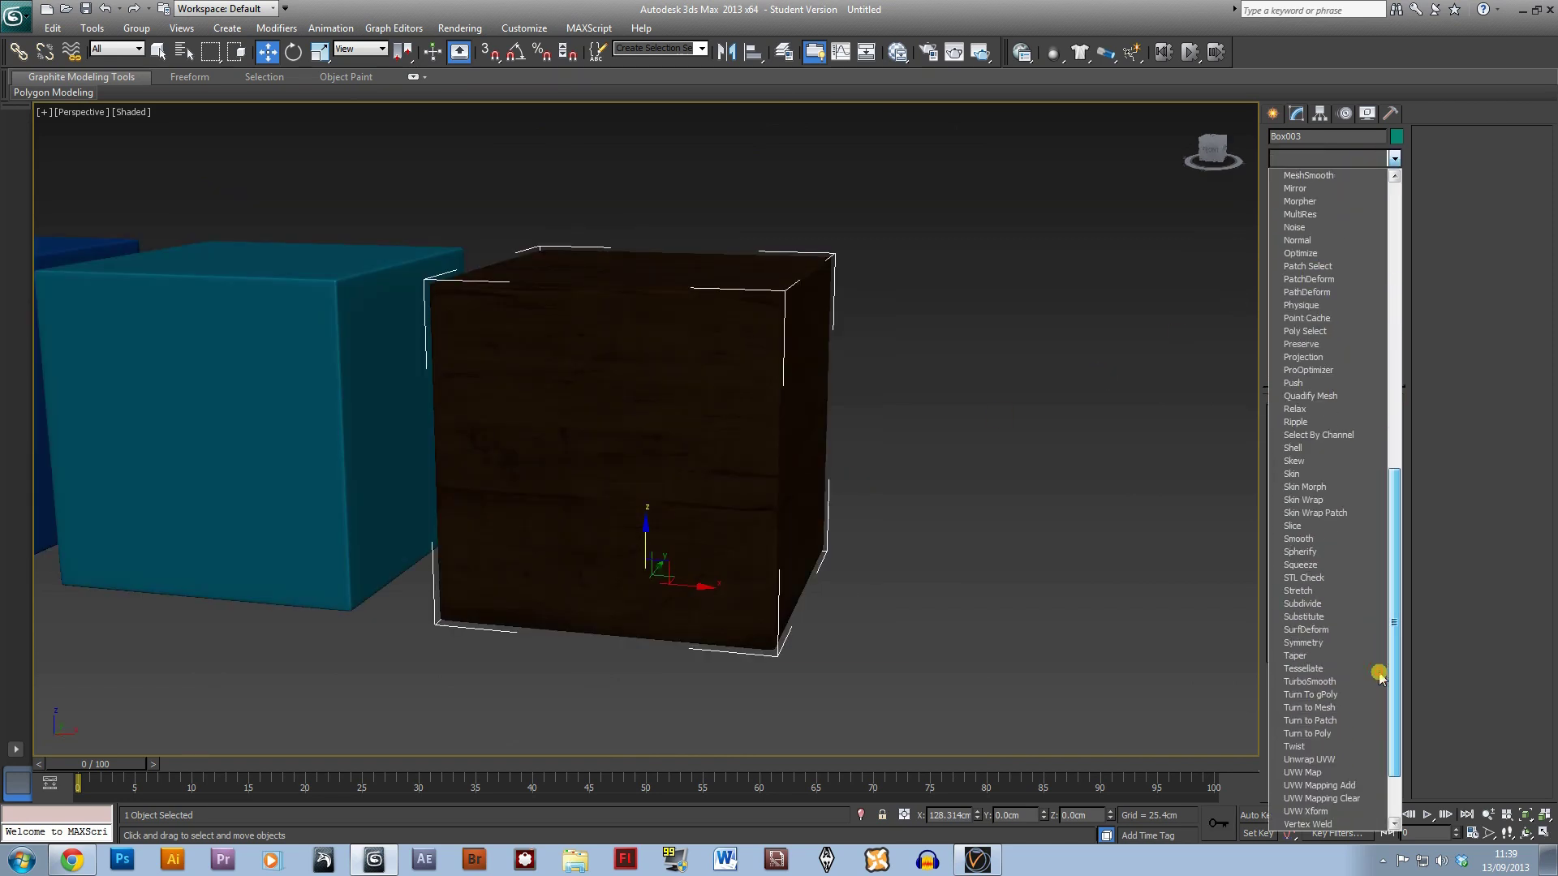
left_click(1306, 765)
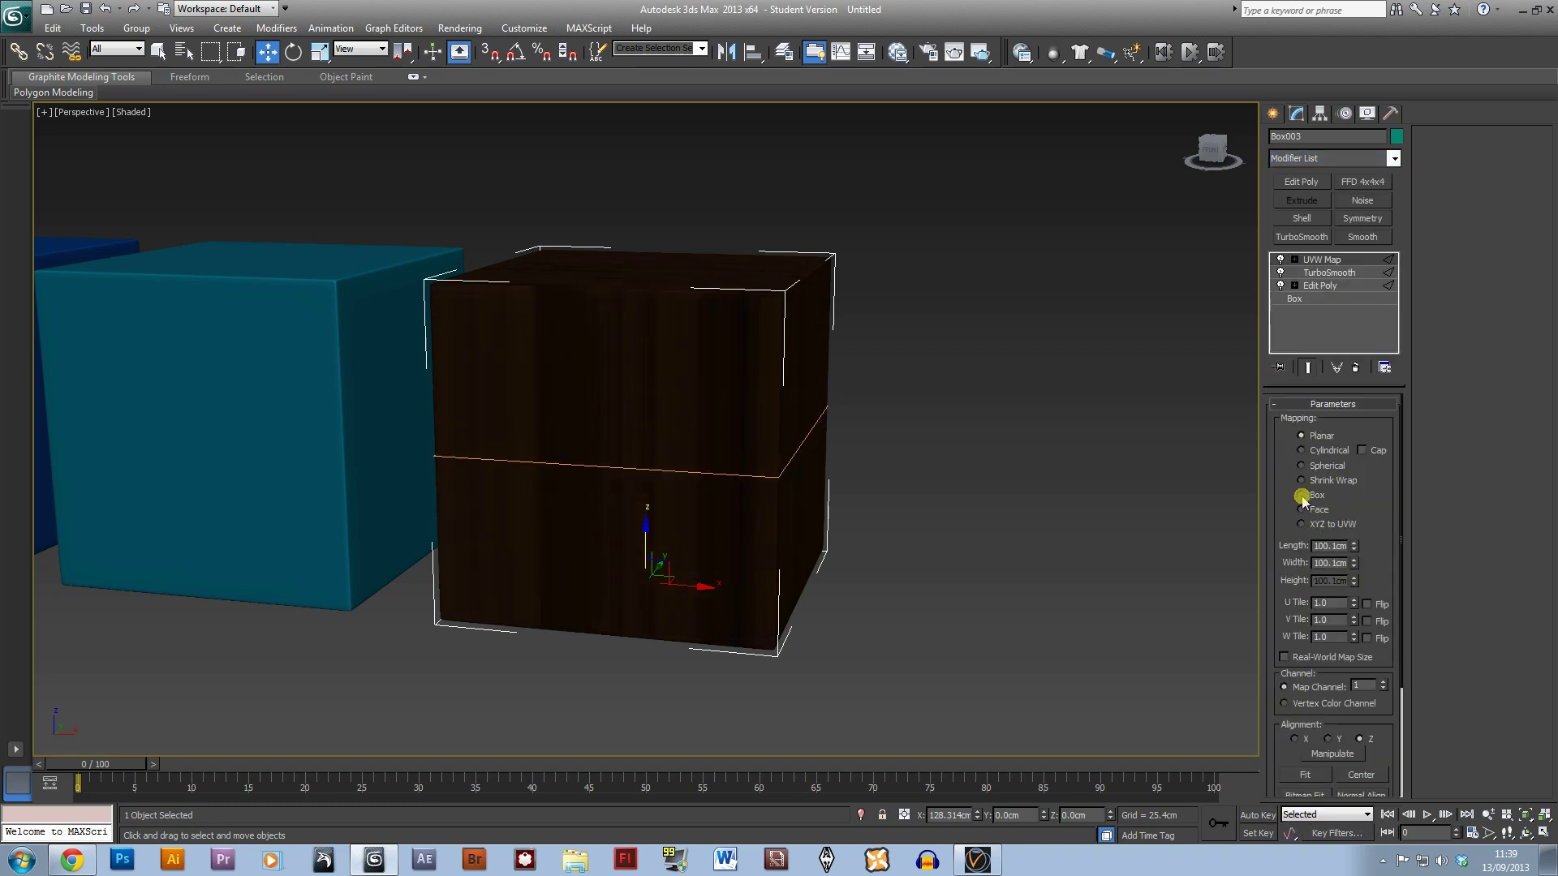
left_click(1301, 495)
left_click(1294, 259)
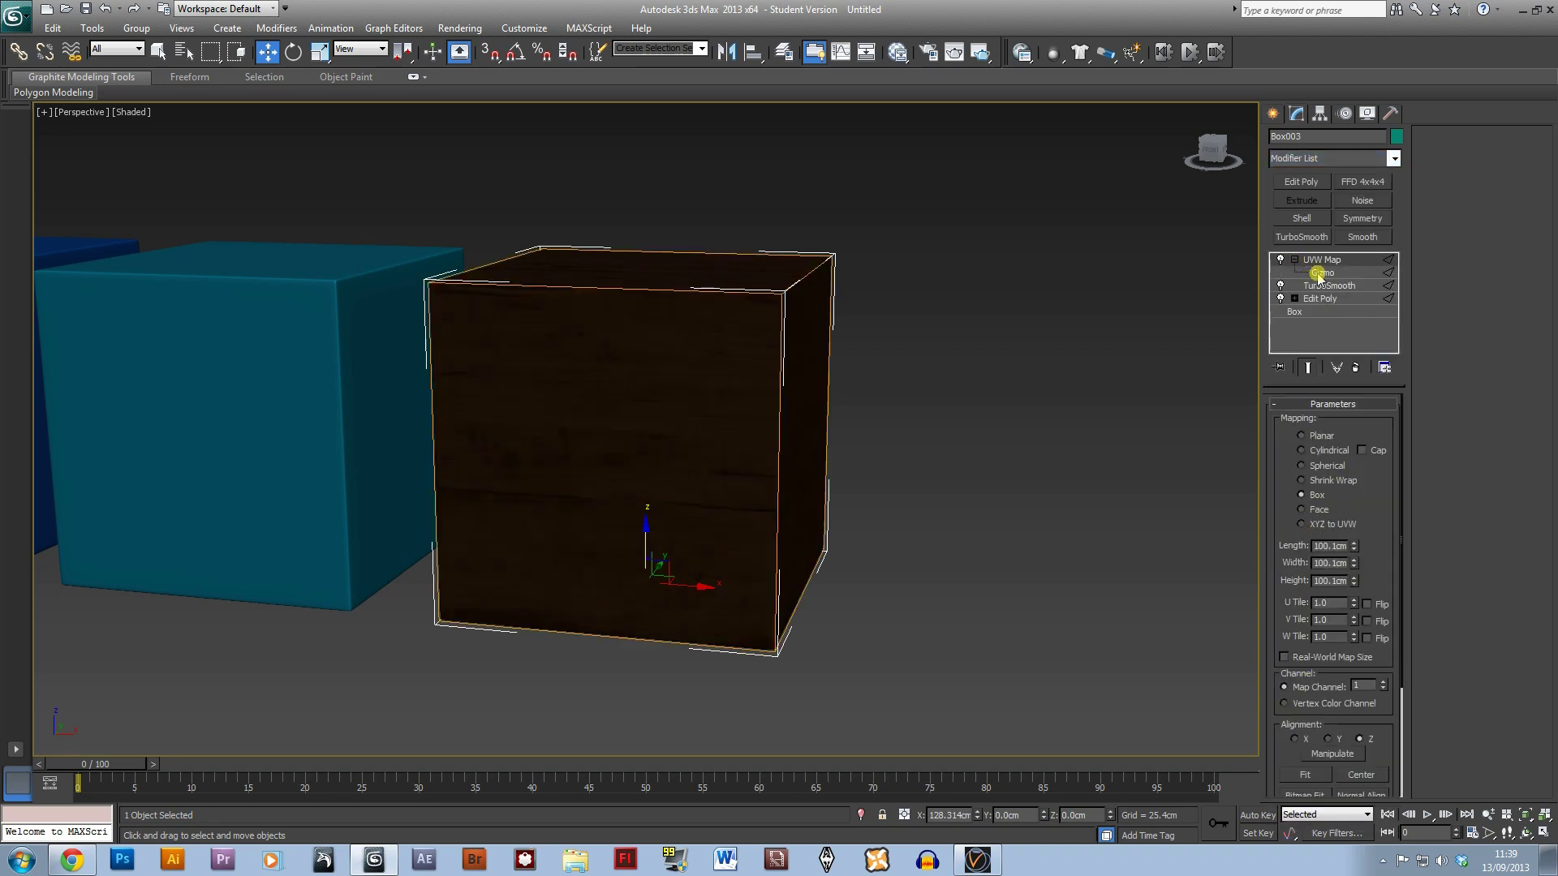
- Scale up the UVW Map gizmo to enlarge the wood grain, then start an ActiveShade render
left_click(1318, 274)
key("r")
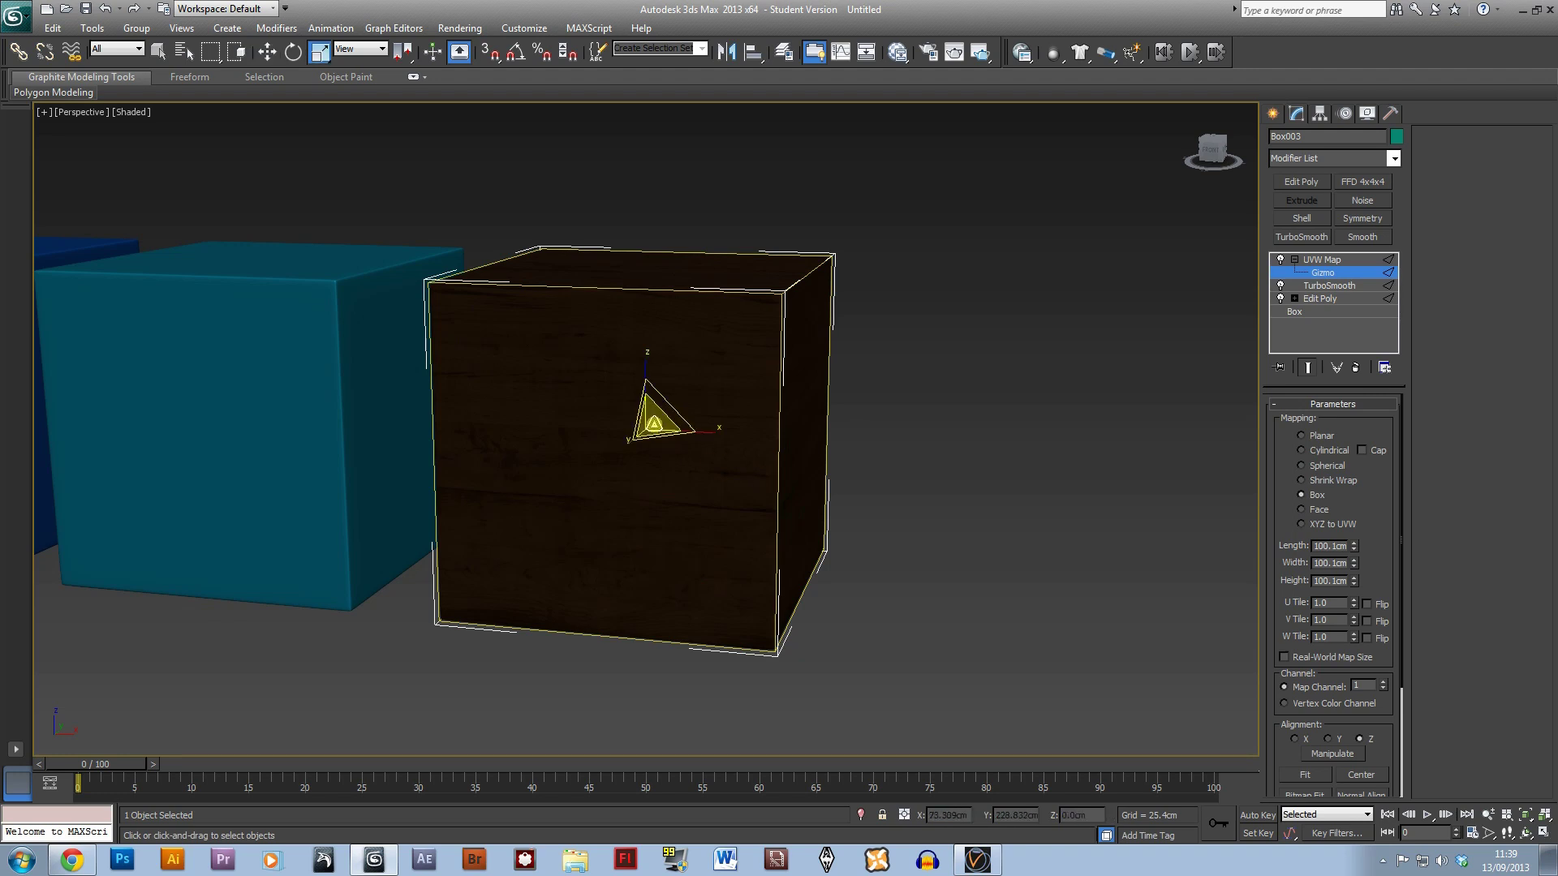
left_click_drag(654, 422, 769, 258)
key("w")
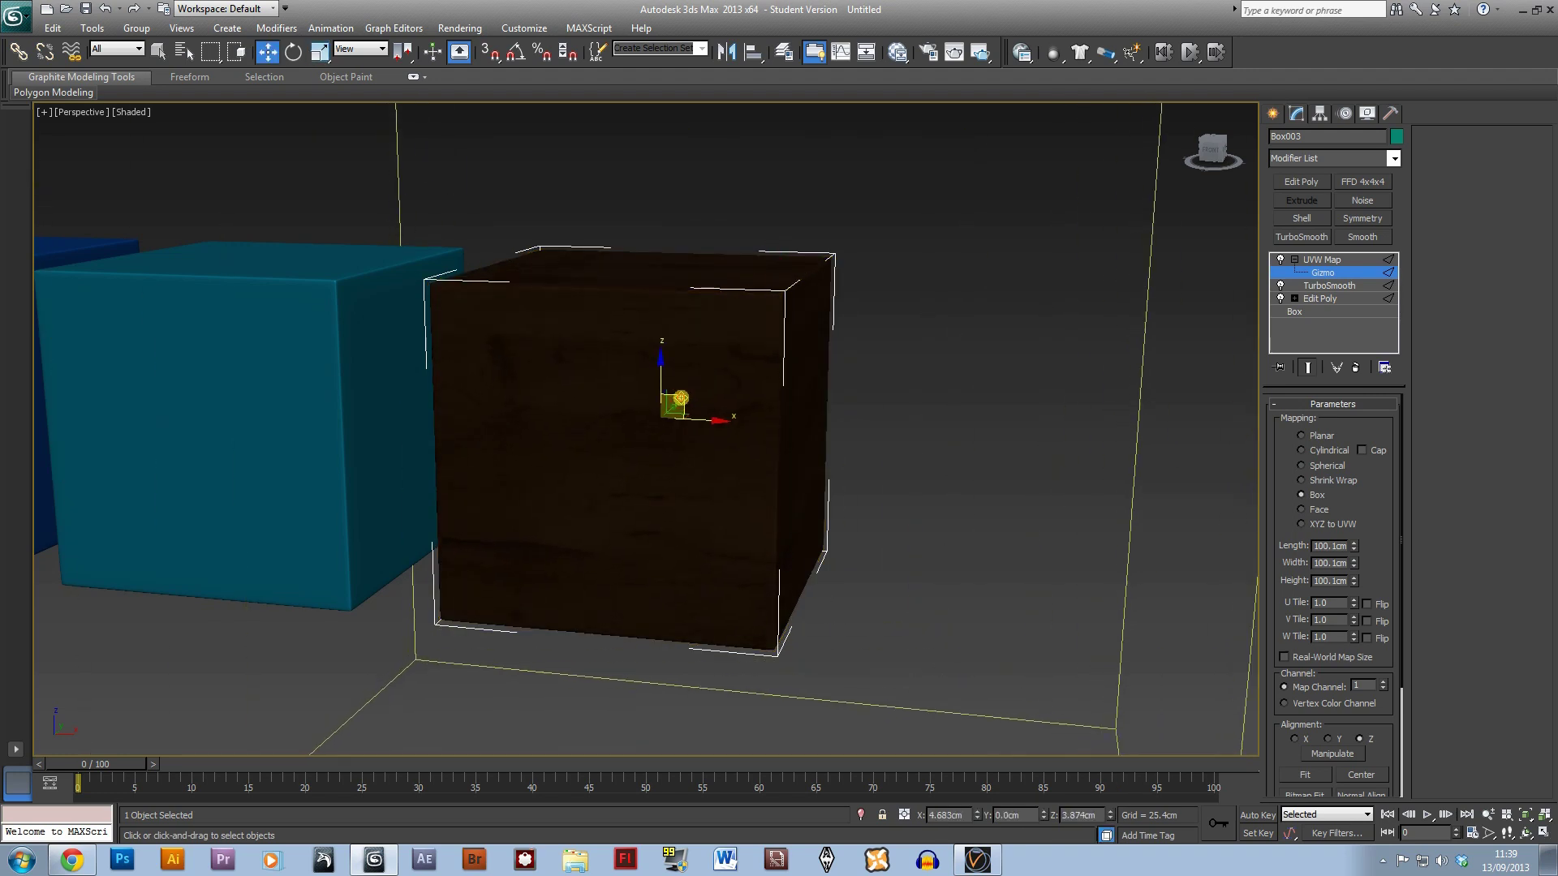
middle_click_drag(680, 397, 573, 514, "alt")
scroll(821, 473, "down", 5)
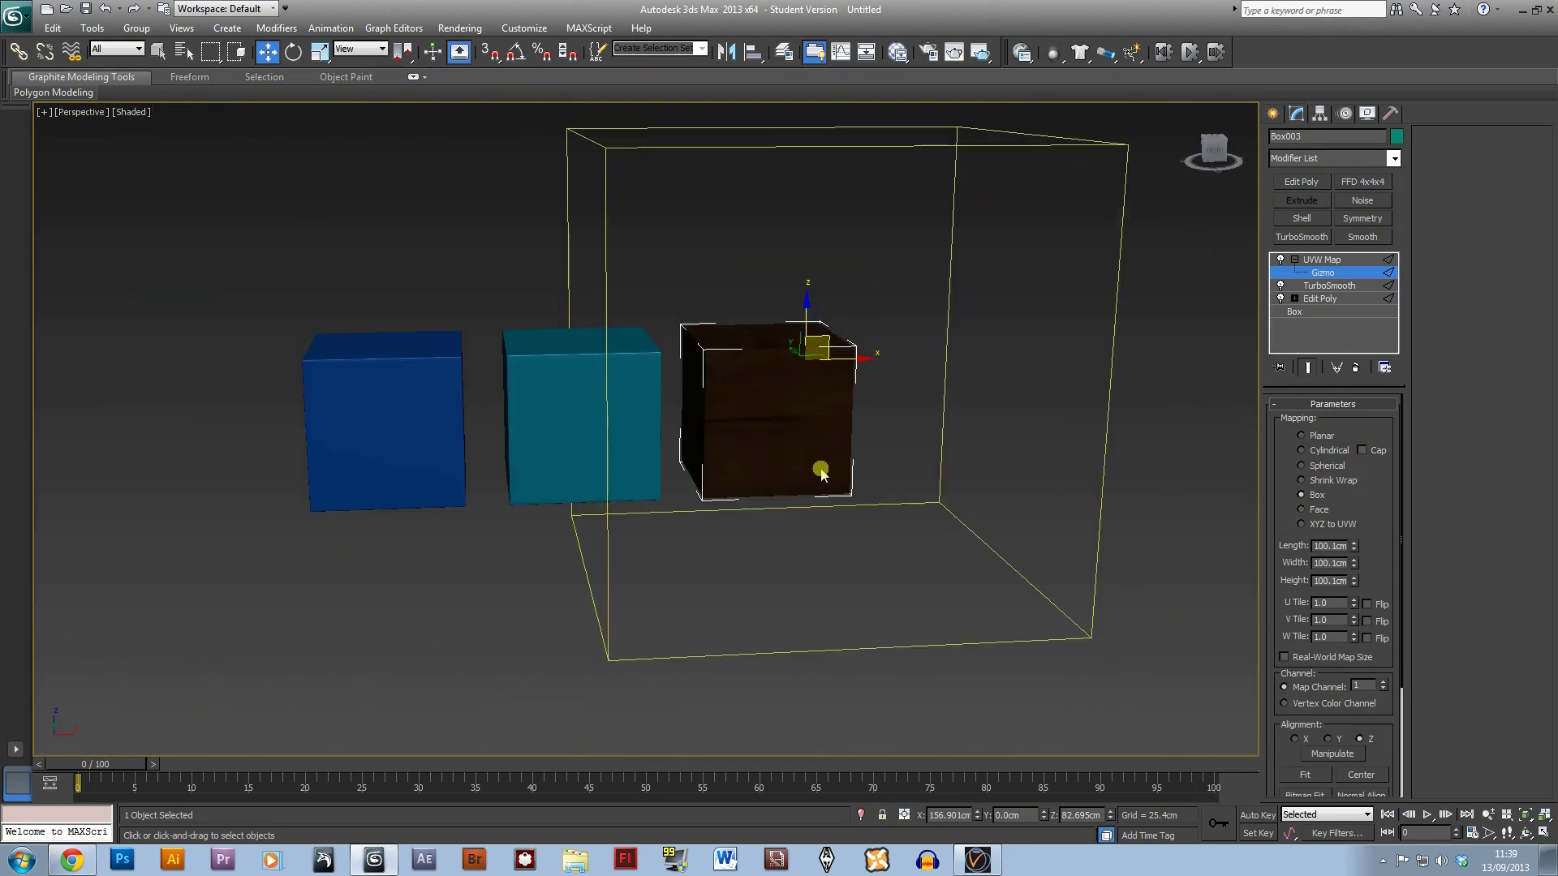
scroll(821, 473, "up", 8)
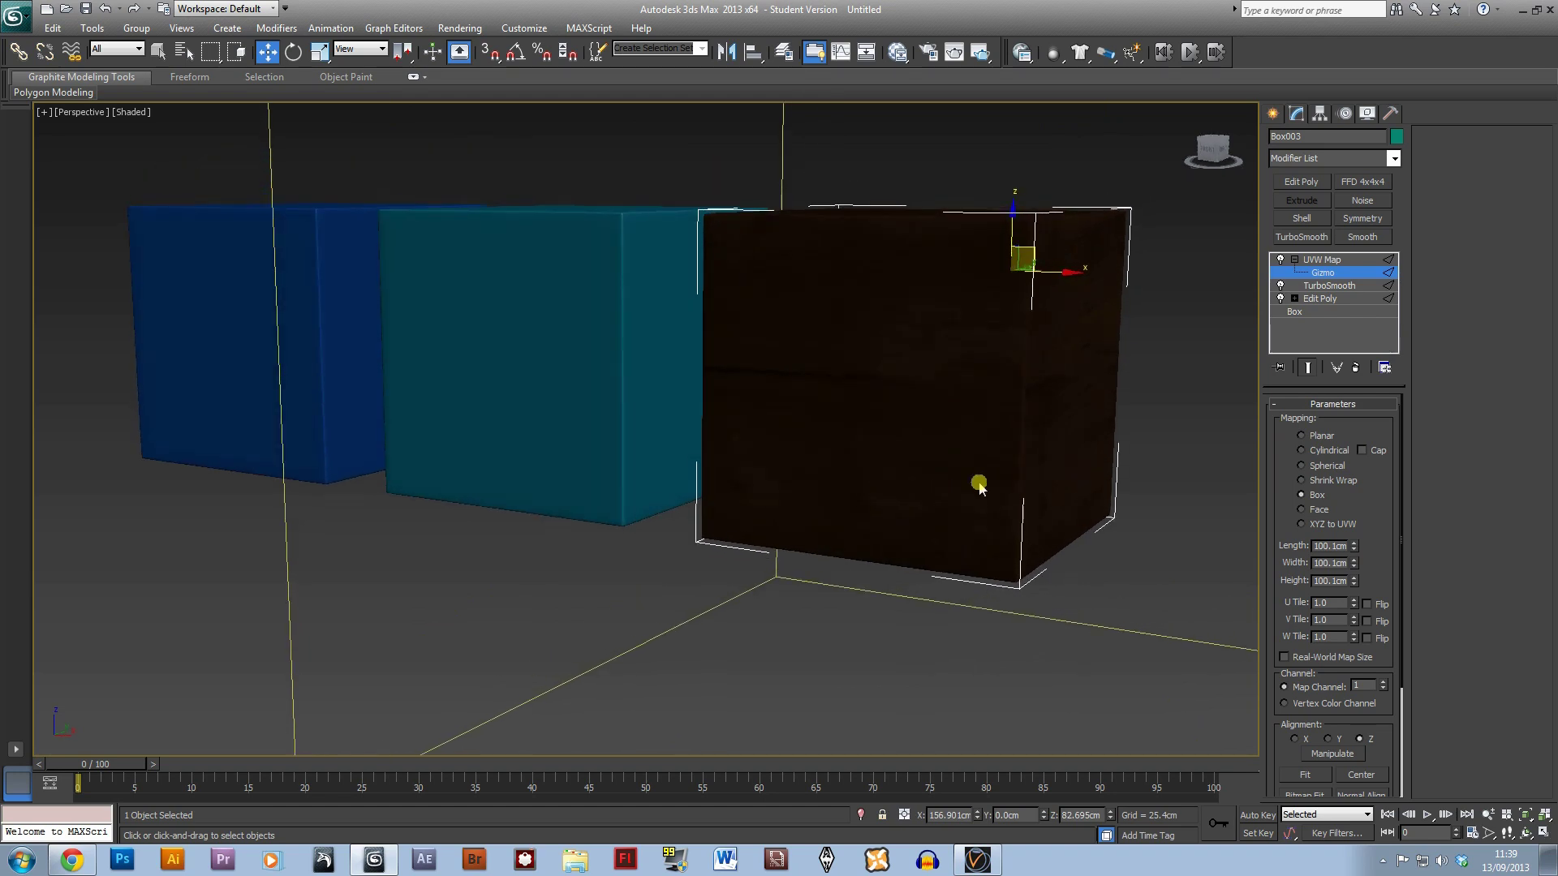
middle_click_drag(980, 485, 835, 504)
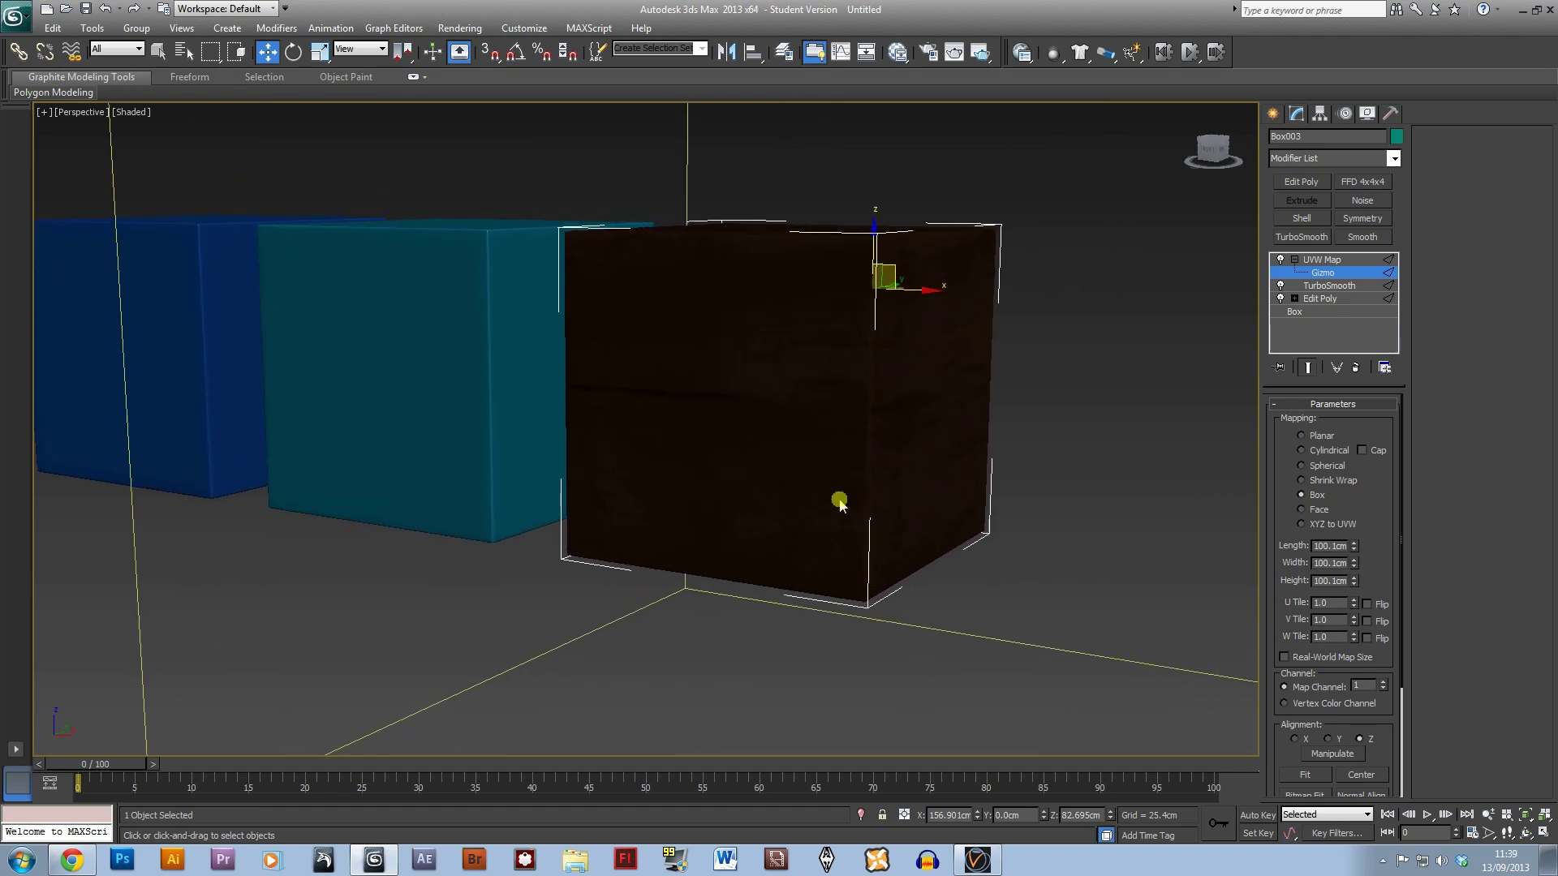
left_click(980, 53)
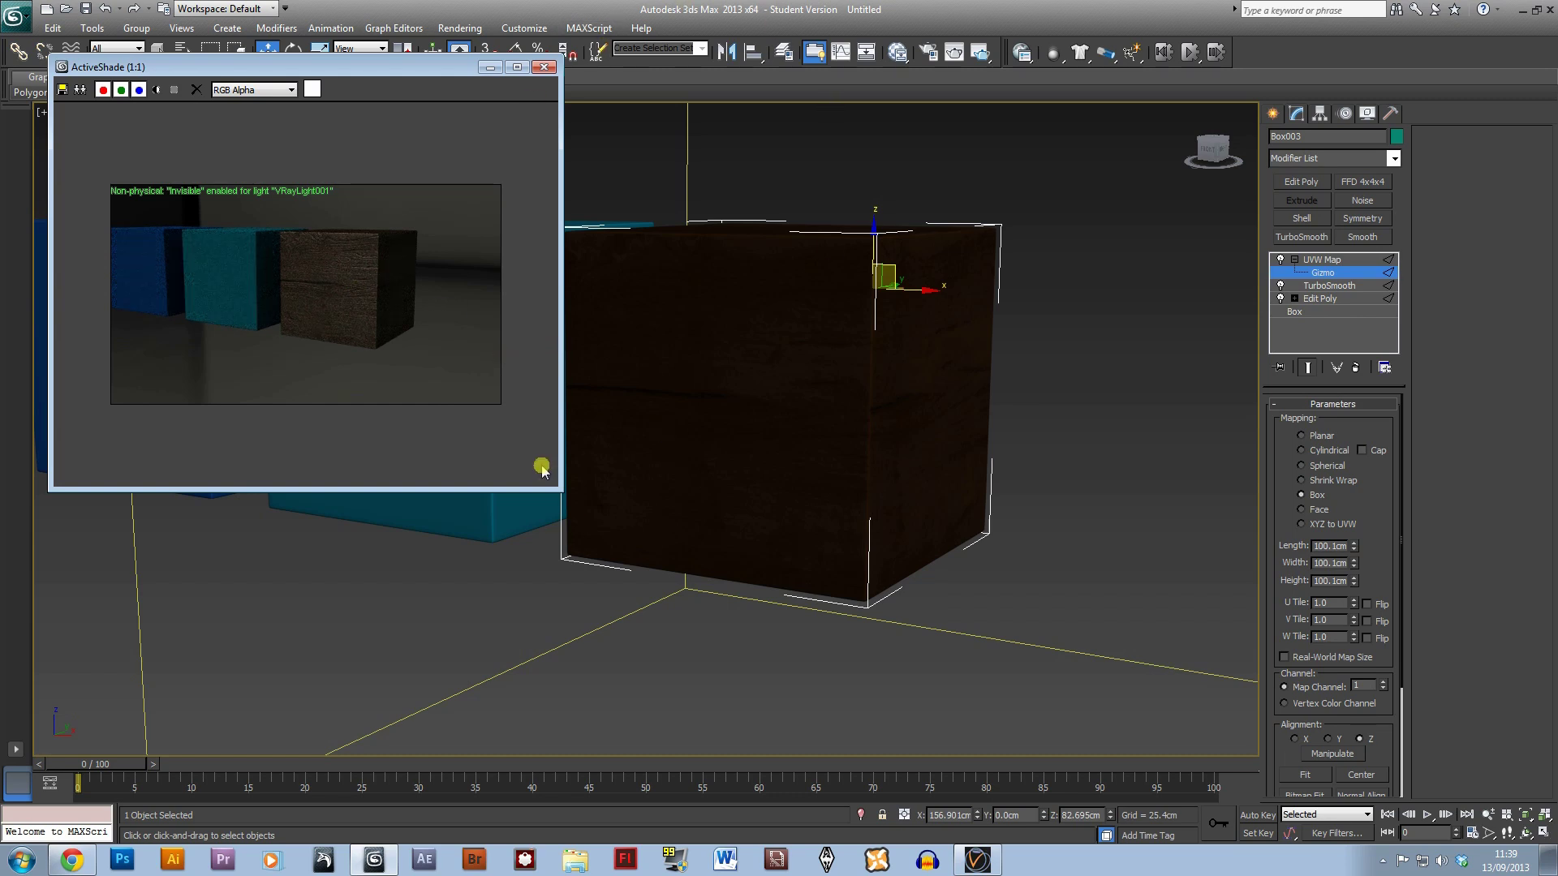
- Zoom and pan the ActiveShade preview onto the wooden cube, then close it and zoom out
scroll(438, 337, "up", 1)
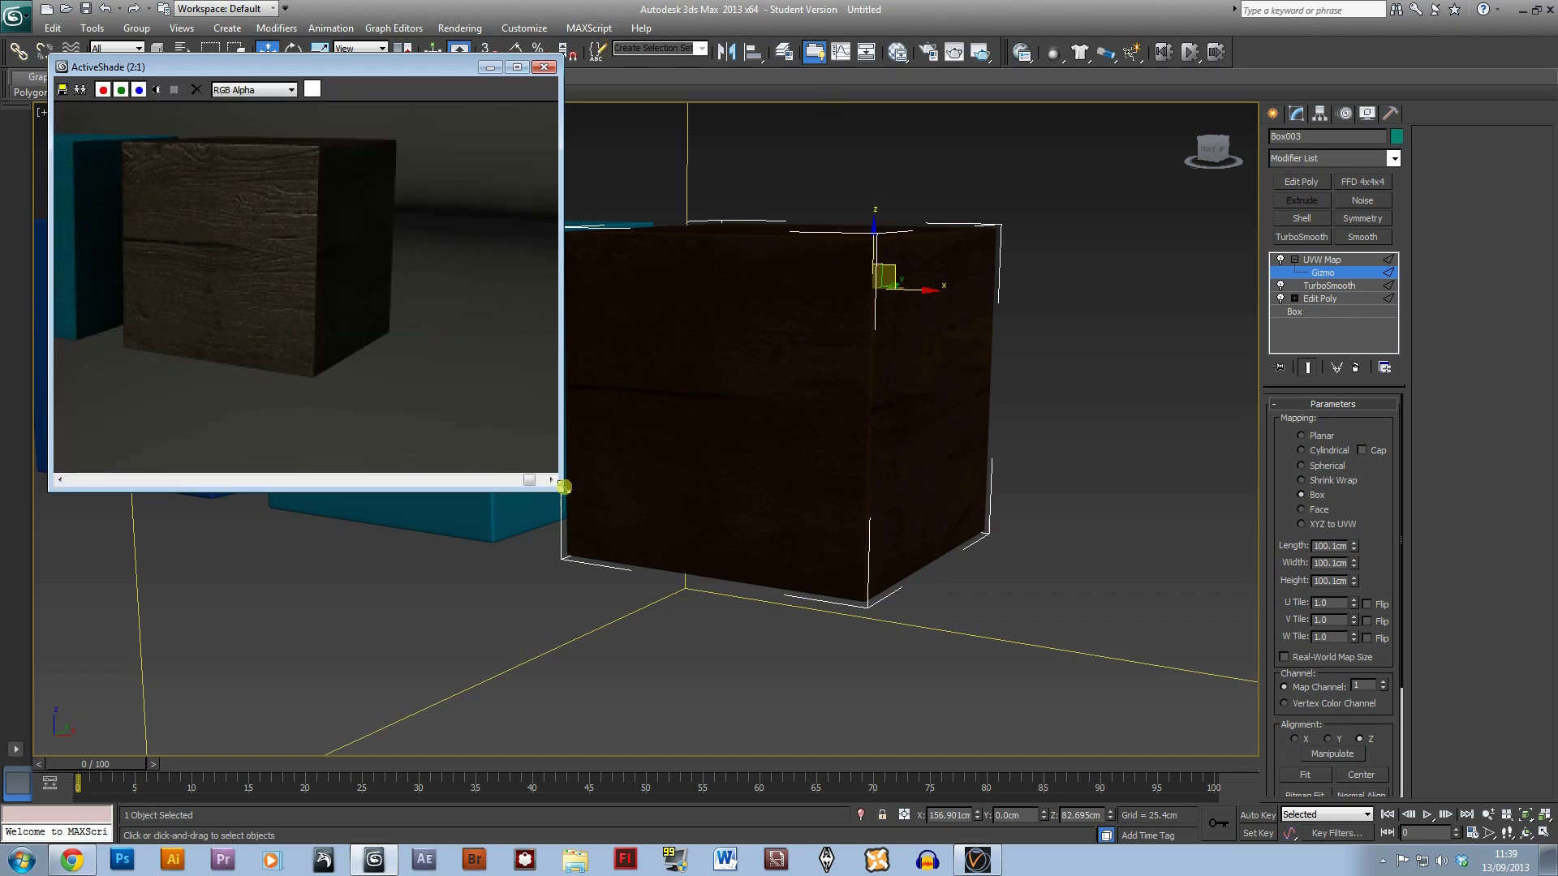
left_click_drag(566, 494, 804, 667)
scroll(516, 442, "up", 1)
mouse_move(515, 442)
middle_mouse_down()
mouse_move(546, 369)
mouse_move(571, 492)
mouse_move(546, 445)
middle_mouse_up()
scroll(548, 443, "down", 1)
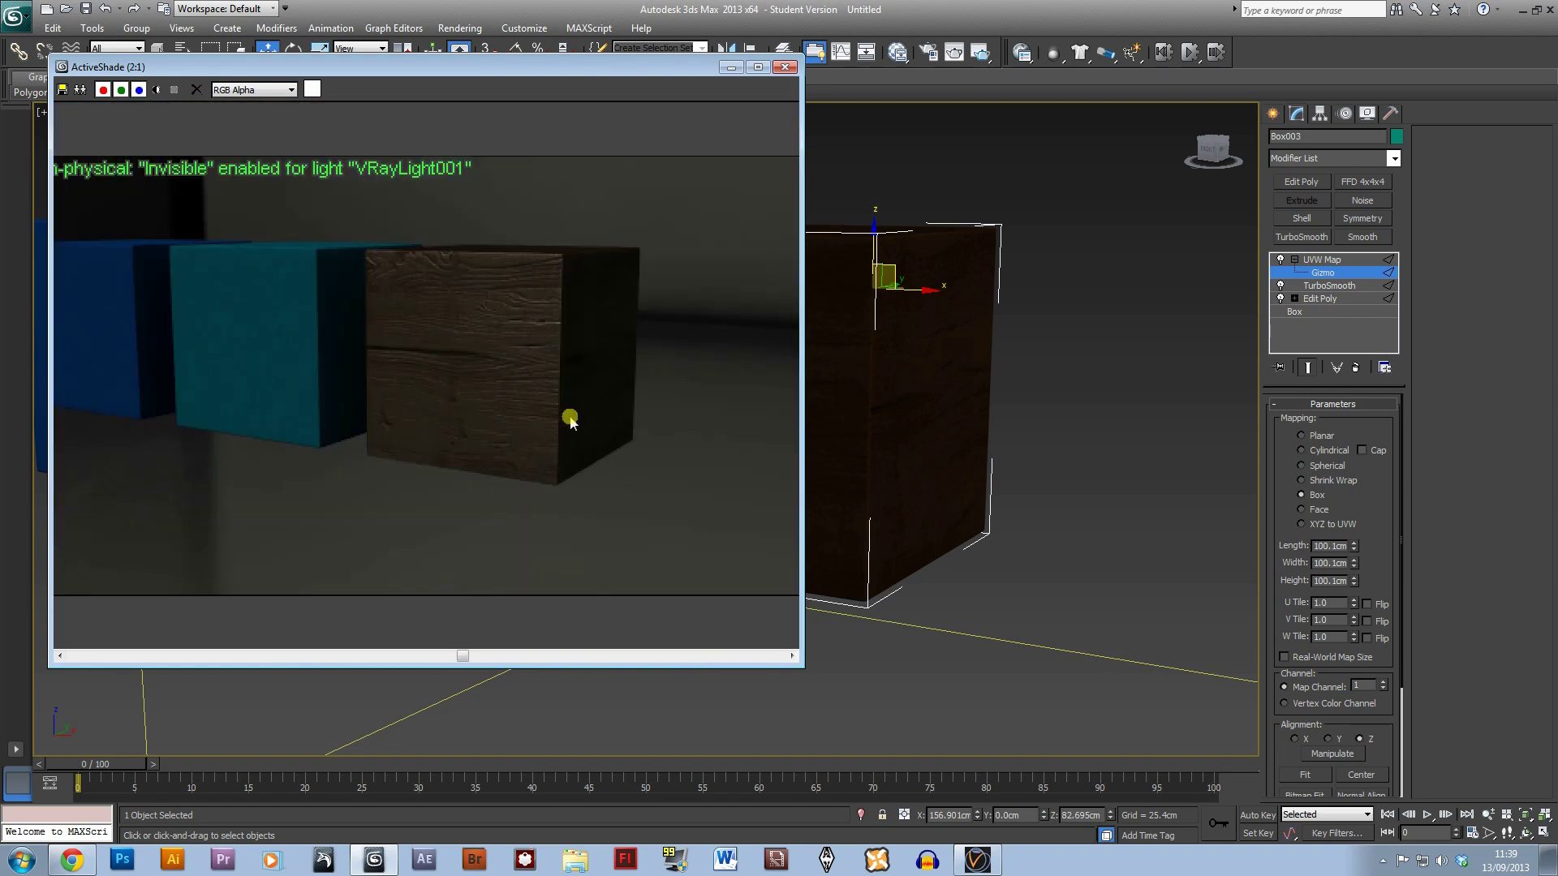
left_click(785, 67)
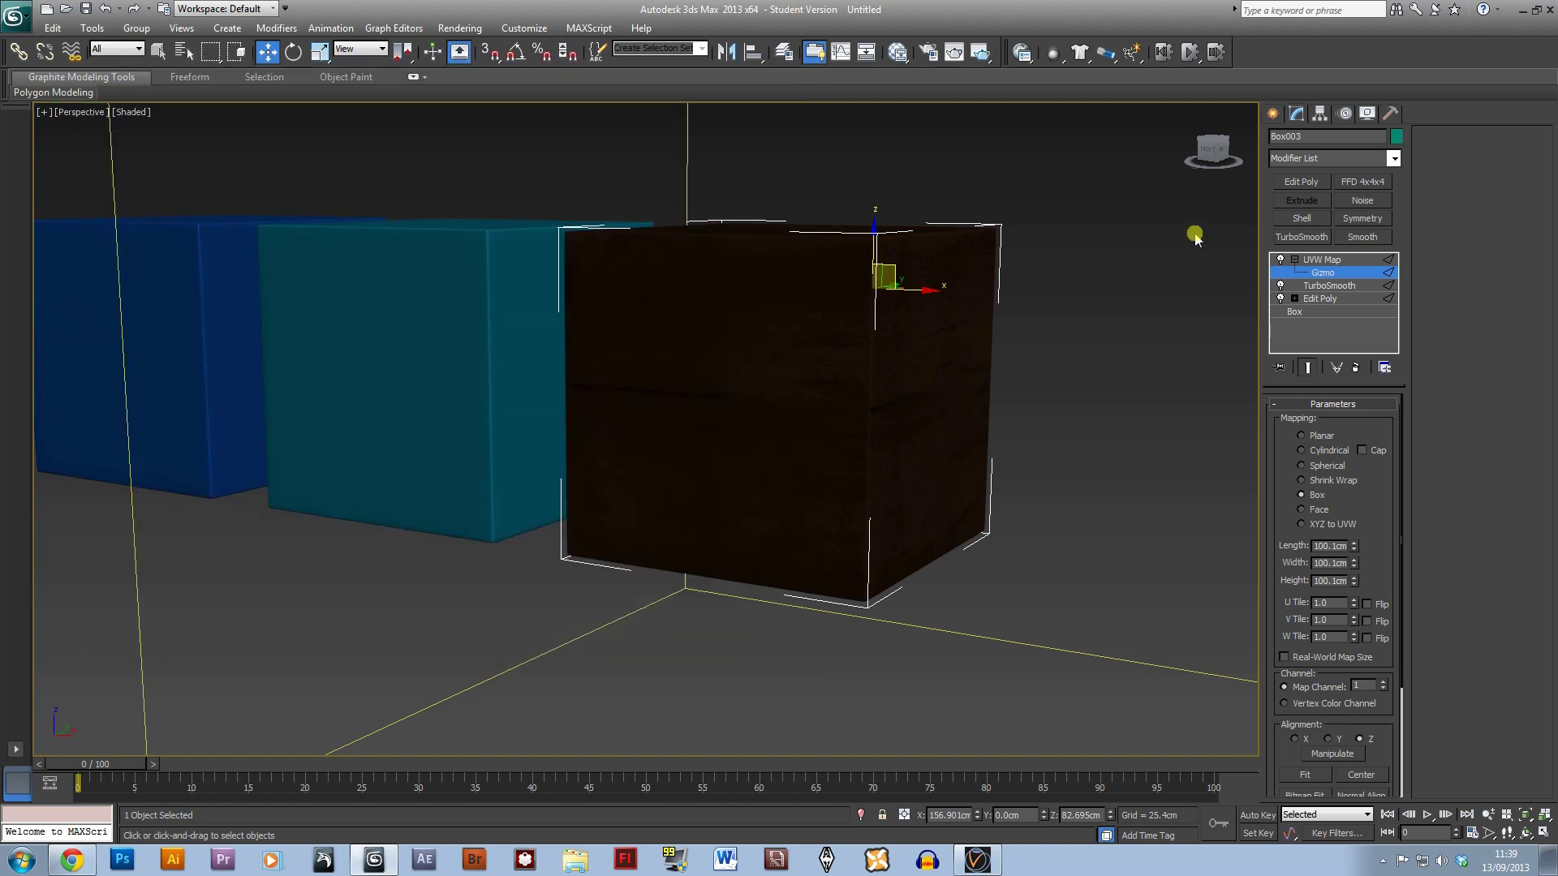
scroll(953, 492, "down", 4)
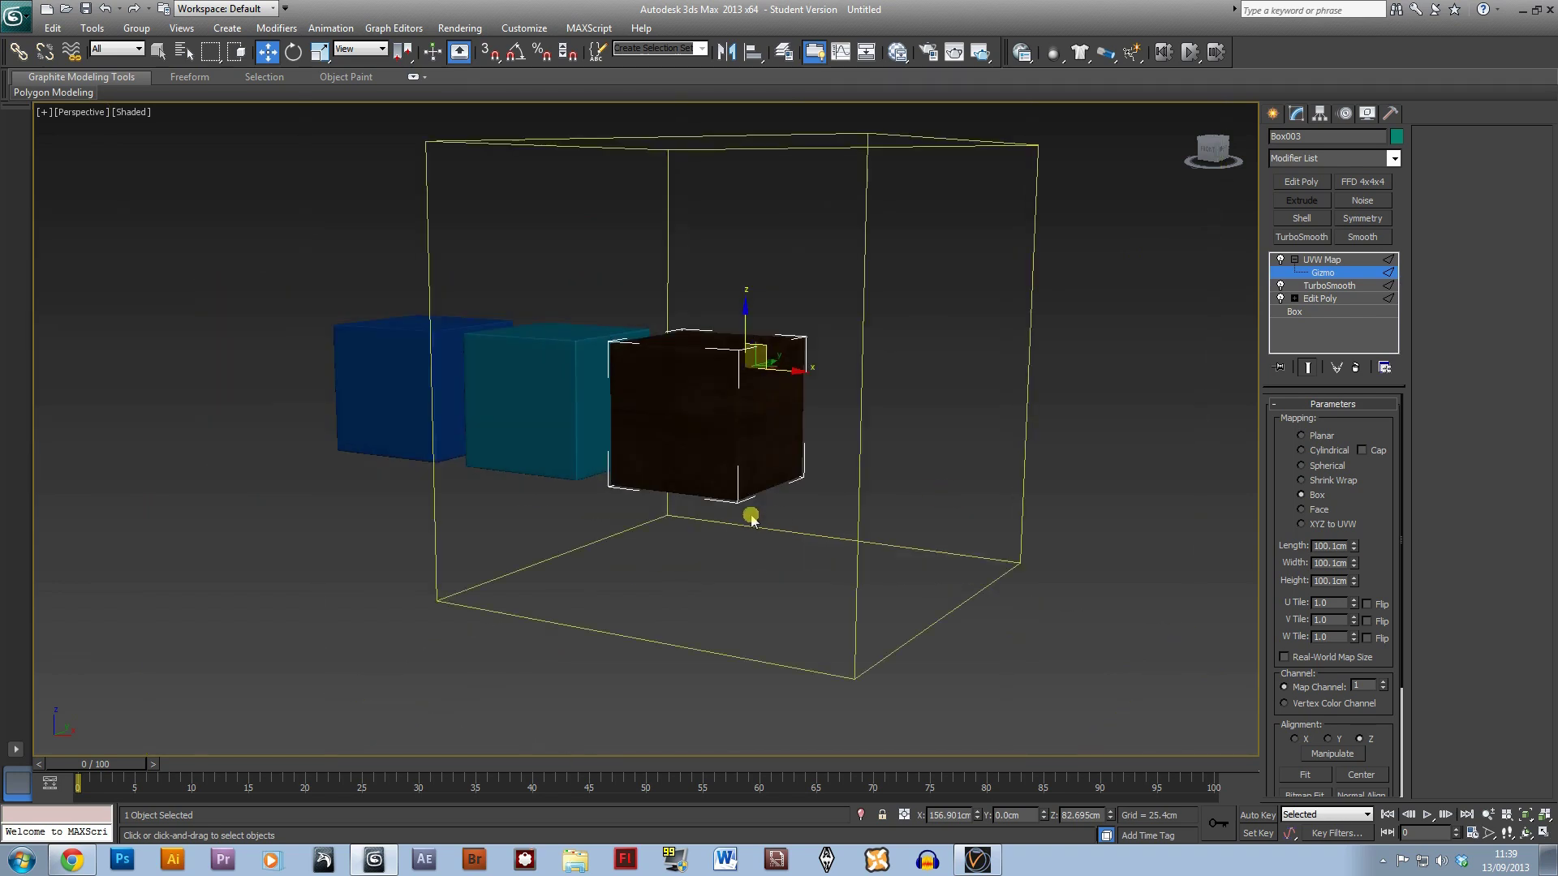
- Open the Slate Material Editor and load the Special Machined Steel library from Vray materials
middle_click_drag(751, 519, 875, 467, "alt")
key("m")
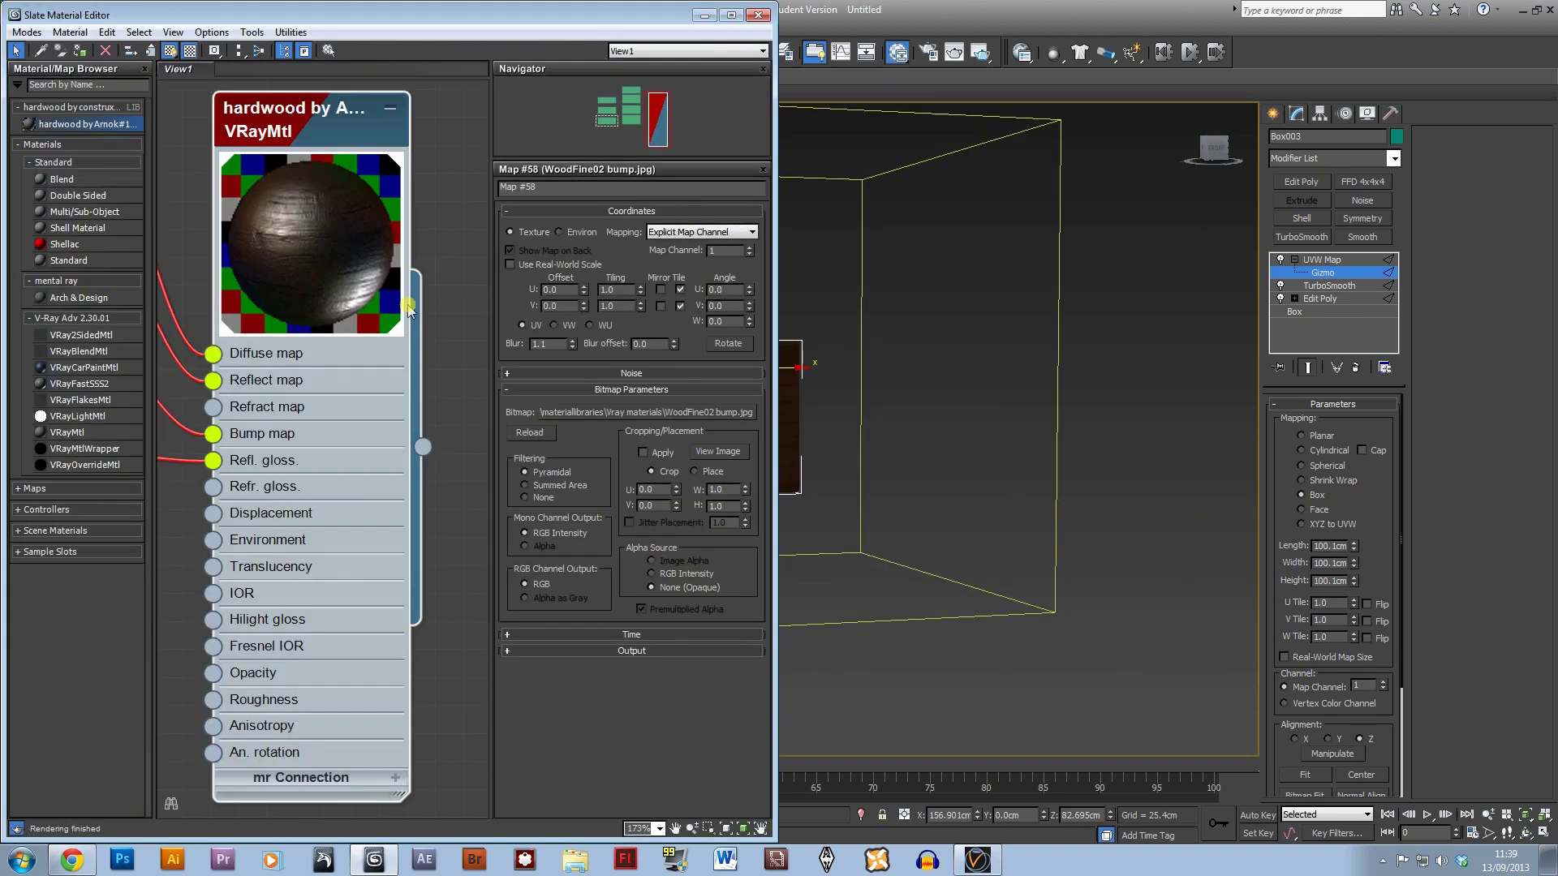
scroll(198, 241, "down", 8)
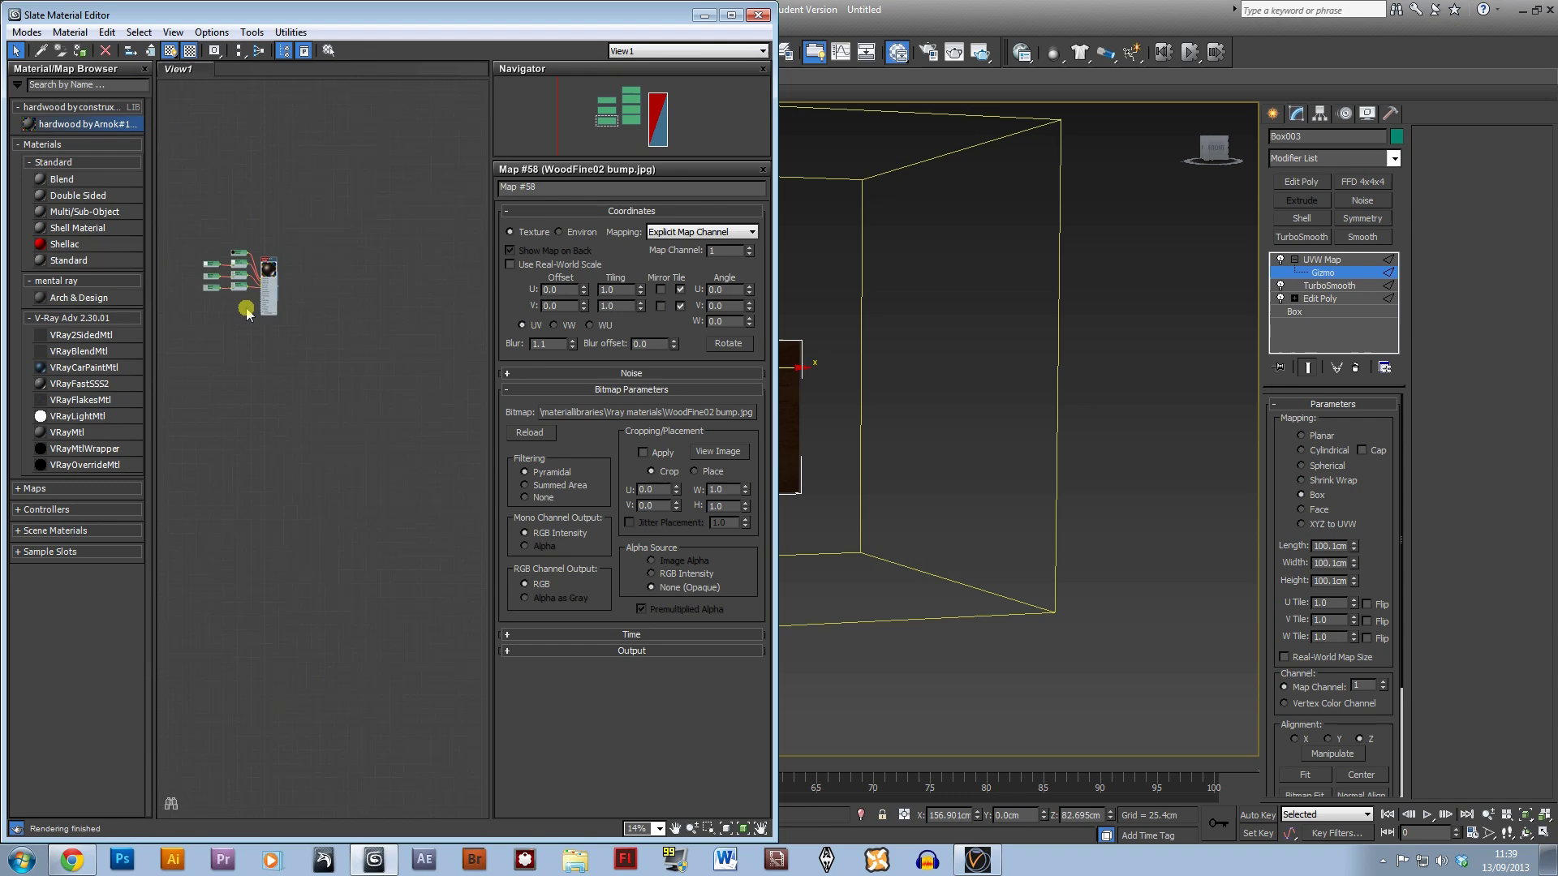
scroll(341, 358, "up", 5)
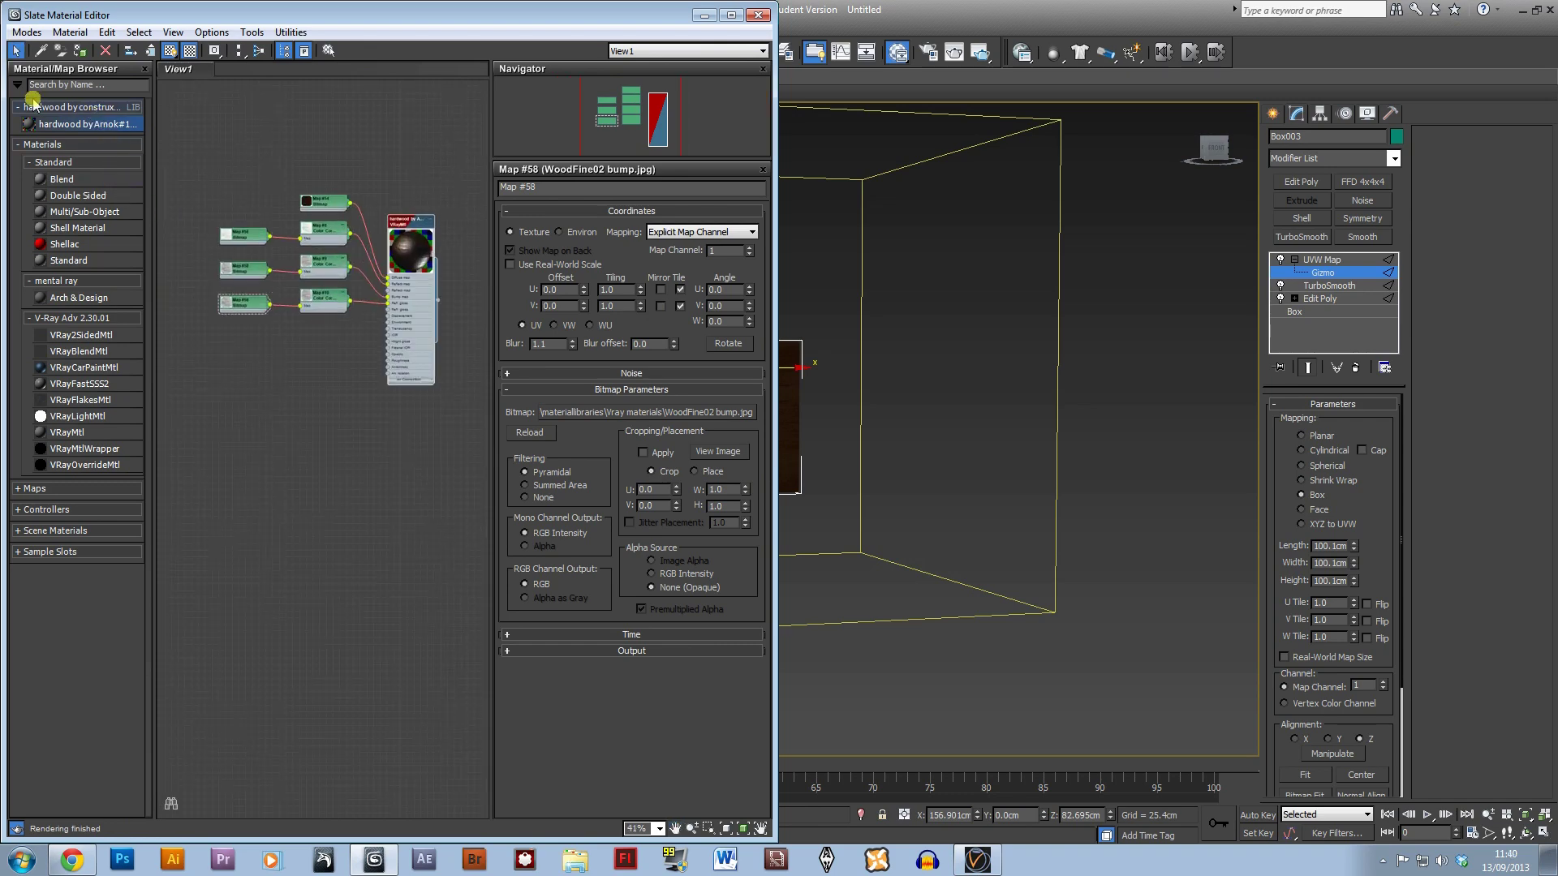
left_click(17, 84)
left_click(67, 155)
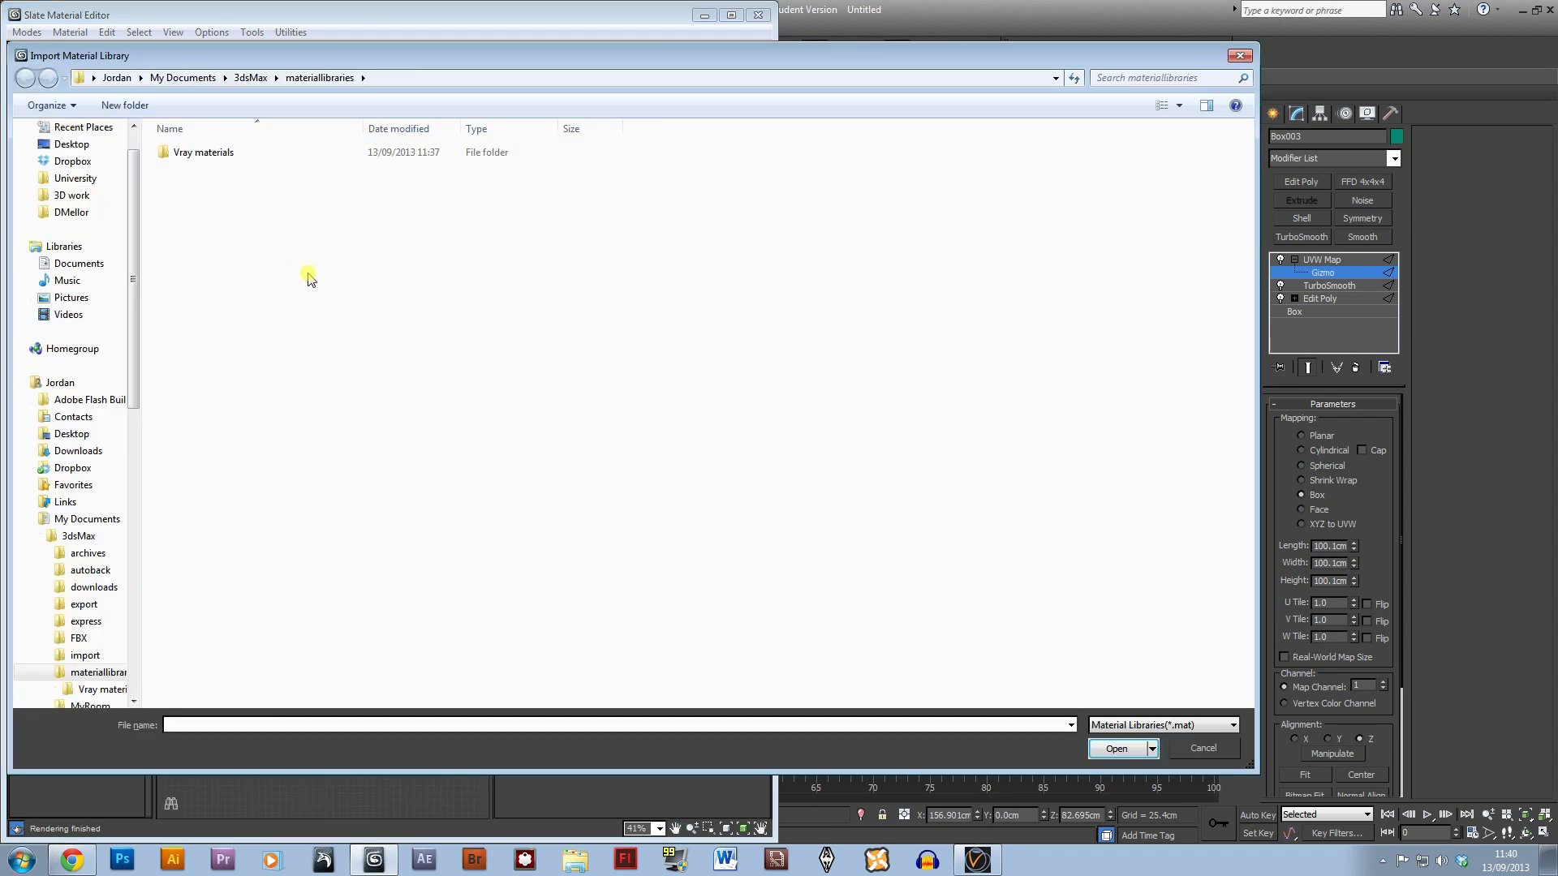
double_click(231, 163)
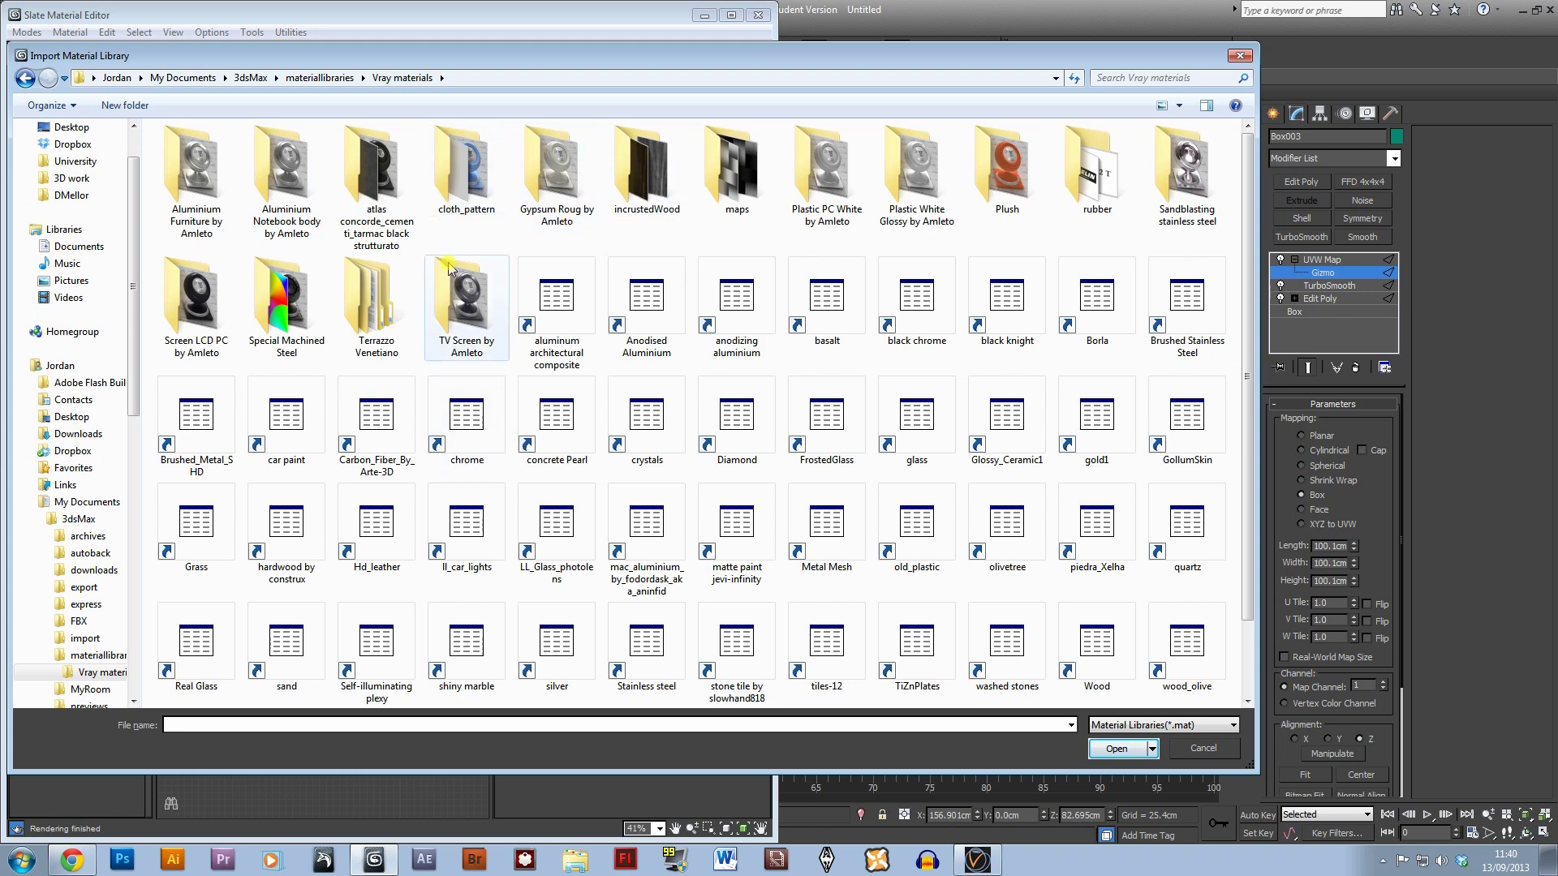
double_click(274, 298)
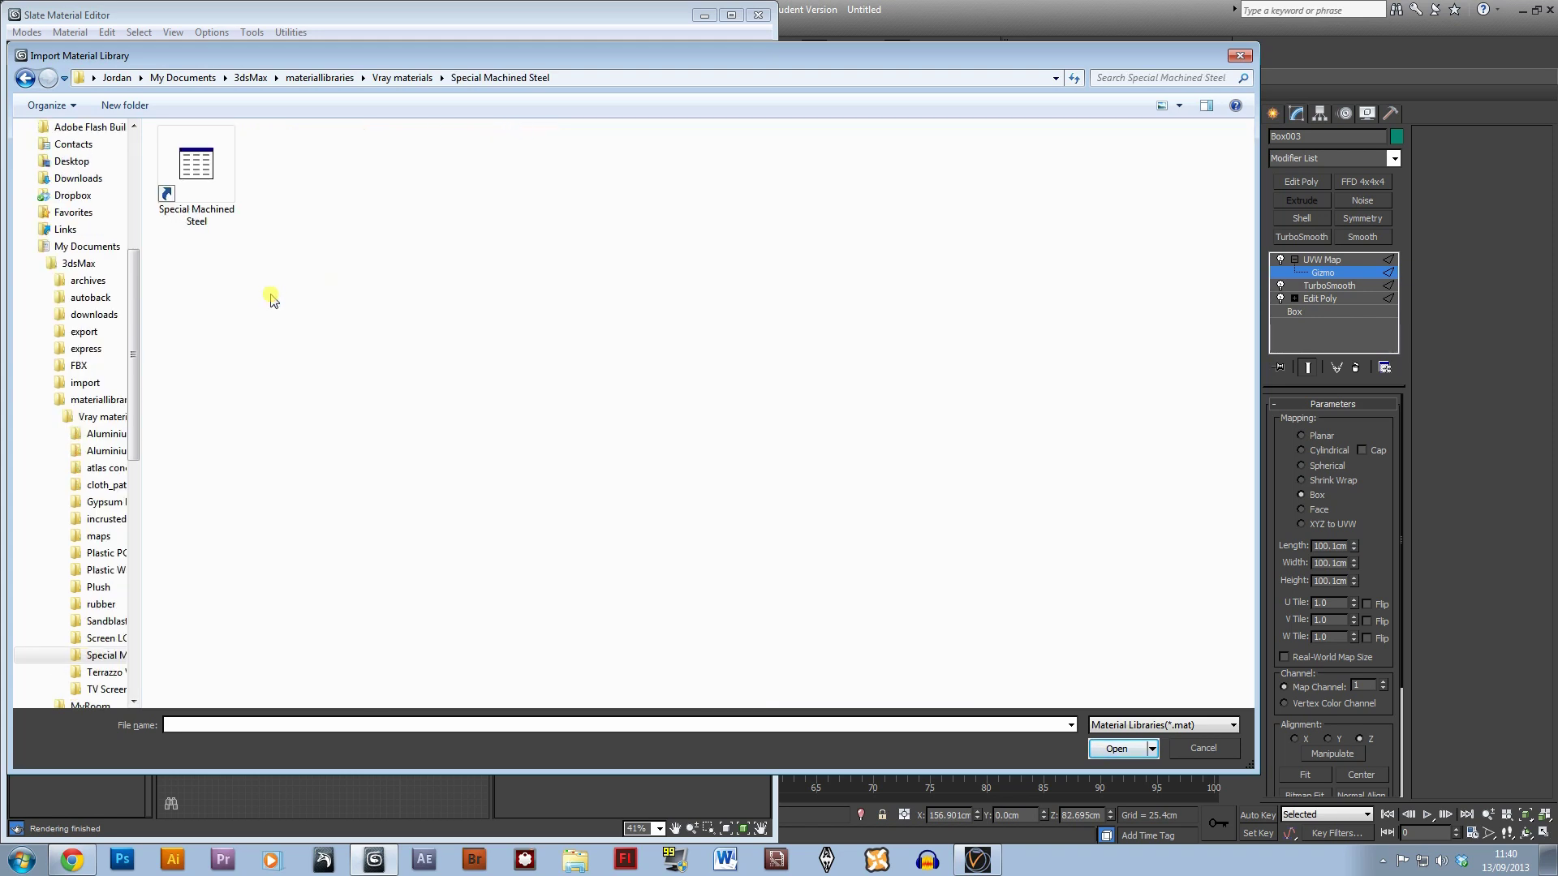
double_click(203, 173)
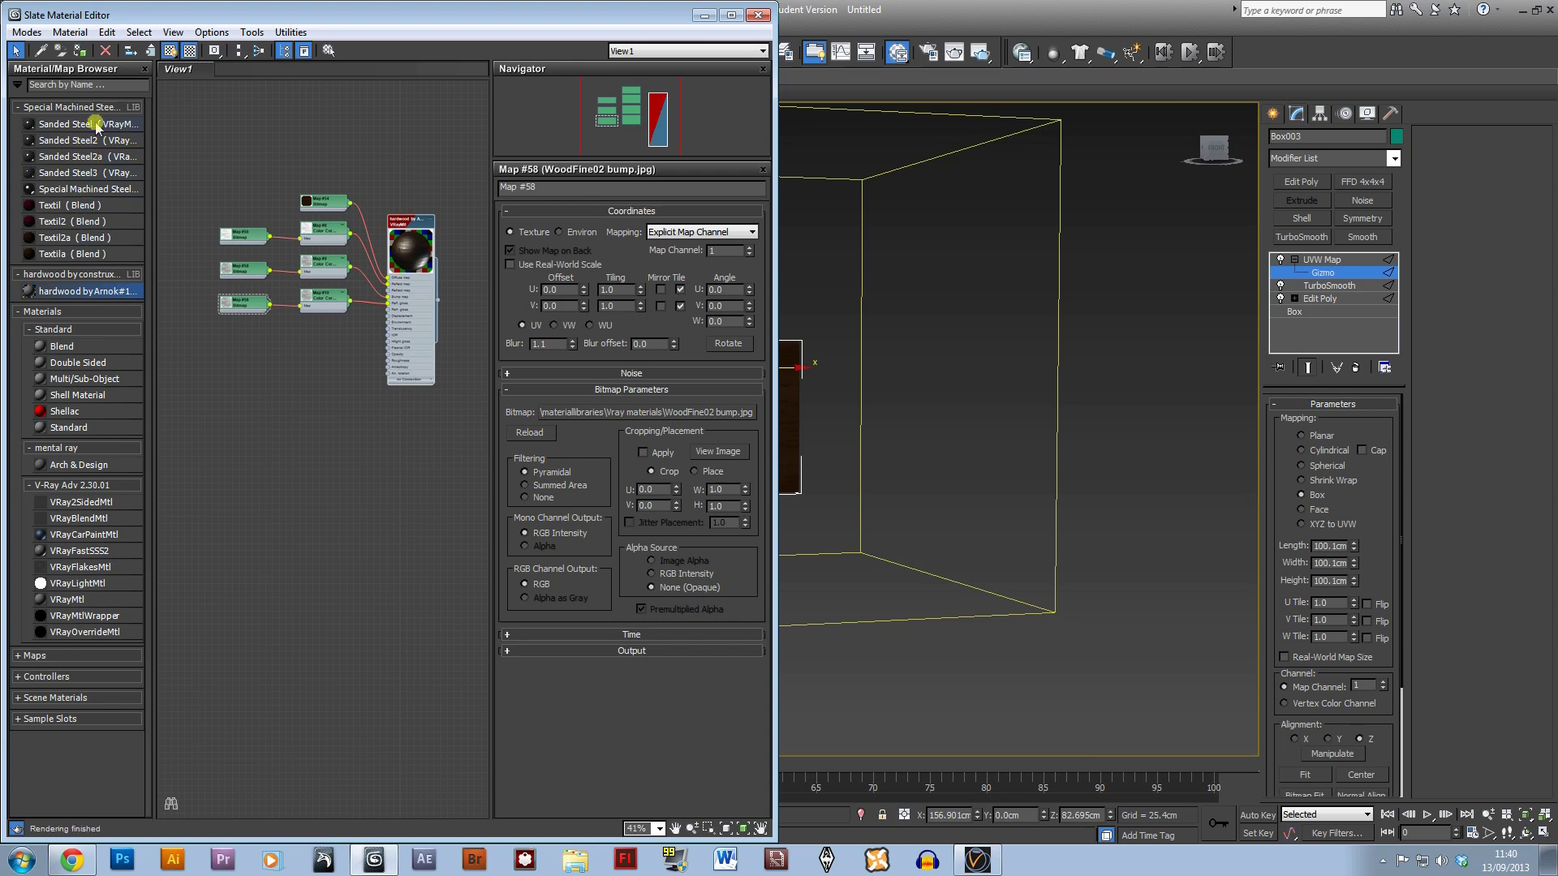
- Place Special Machined Steel in View1 and relink its bitmap to Machined Steel9e
left_click_drag(90, 193, 361, 436)
scroll(362, 435, "up", 1)
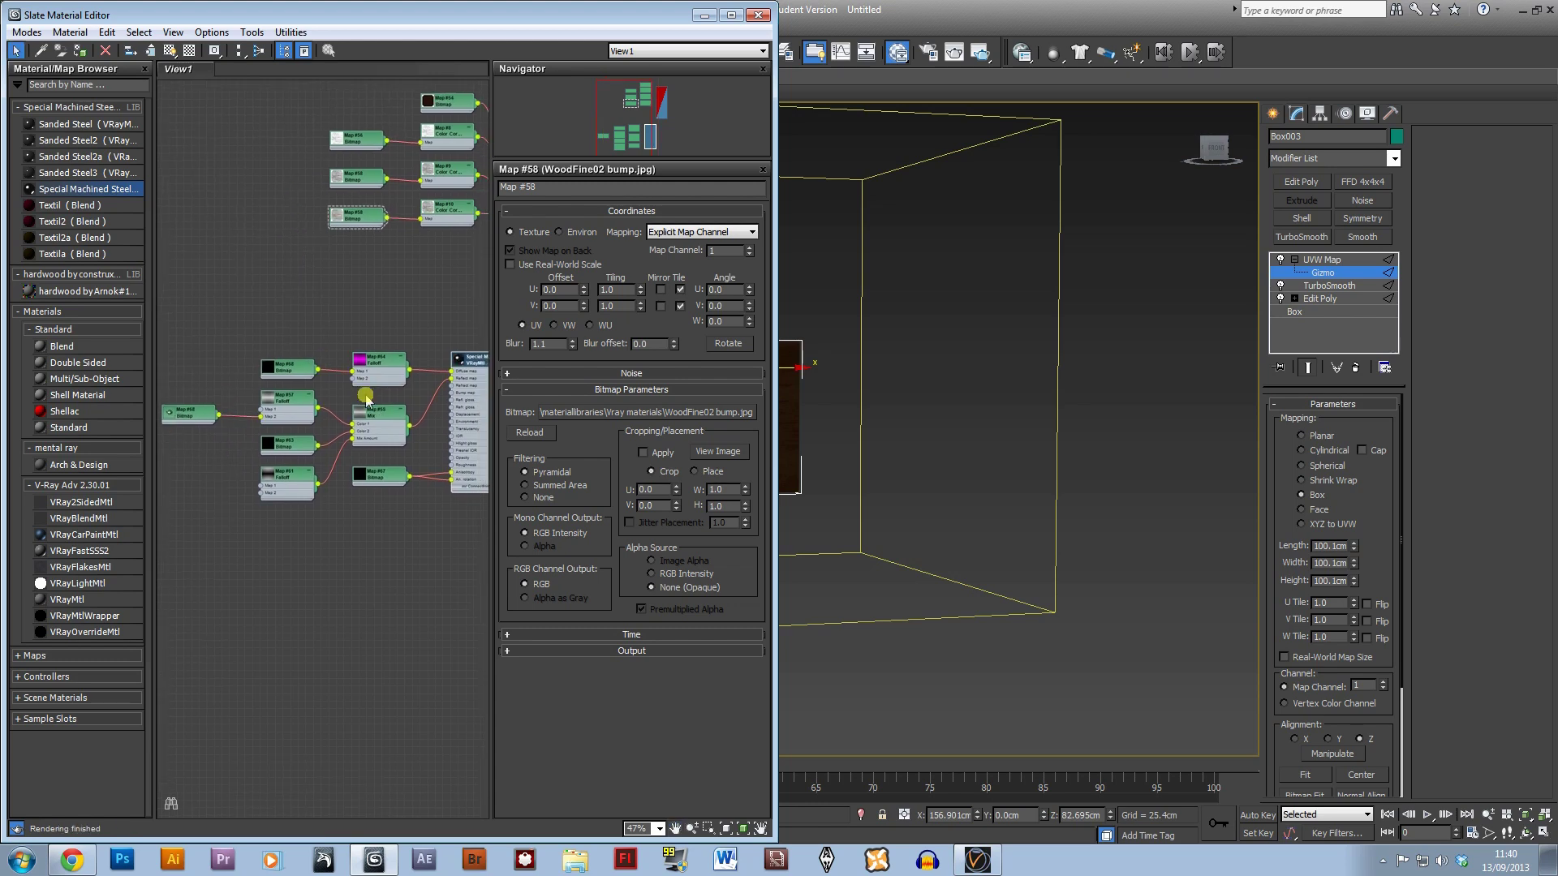
double_click(381, 478)
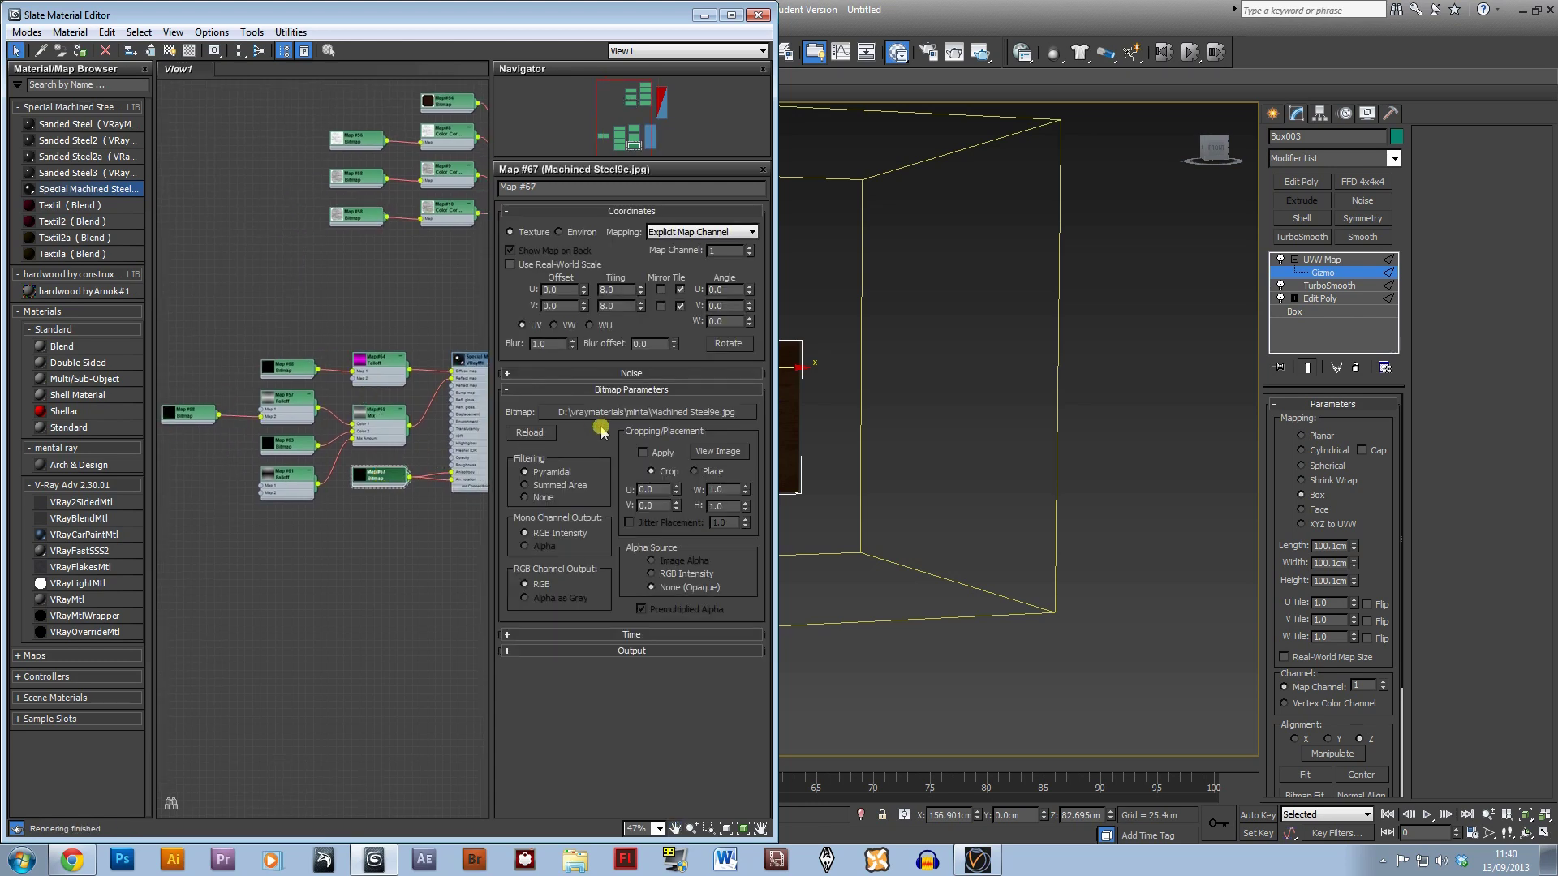
left_click(646, 412)
left_click(559, 528)
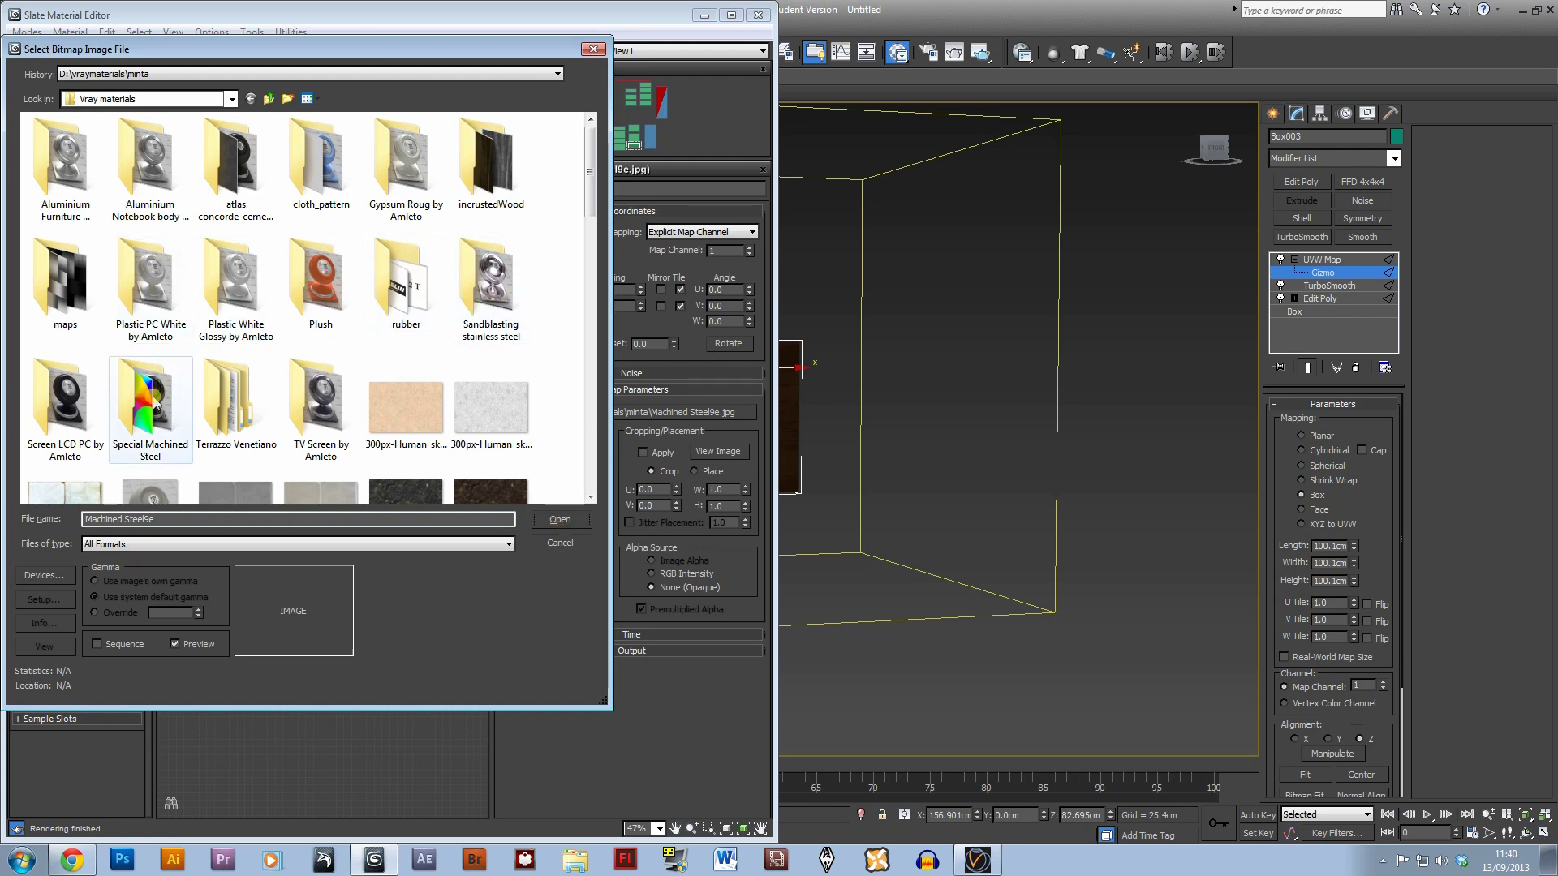
double_click(171, 422)
left_click(558, 518)
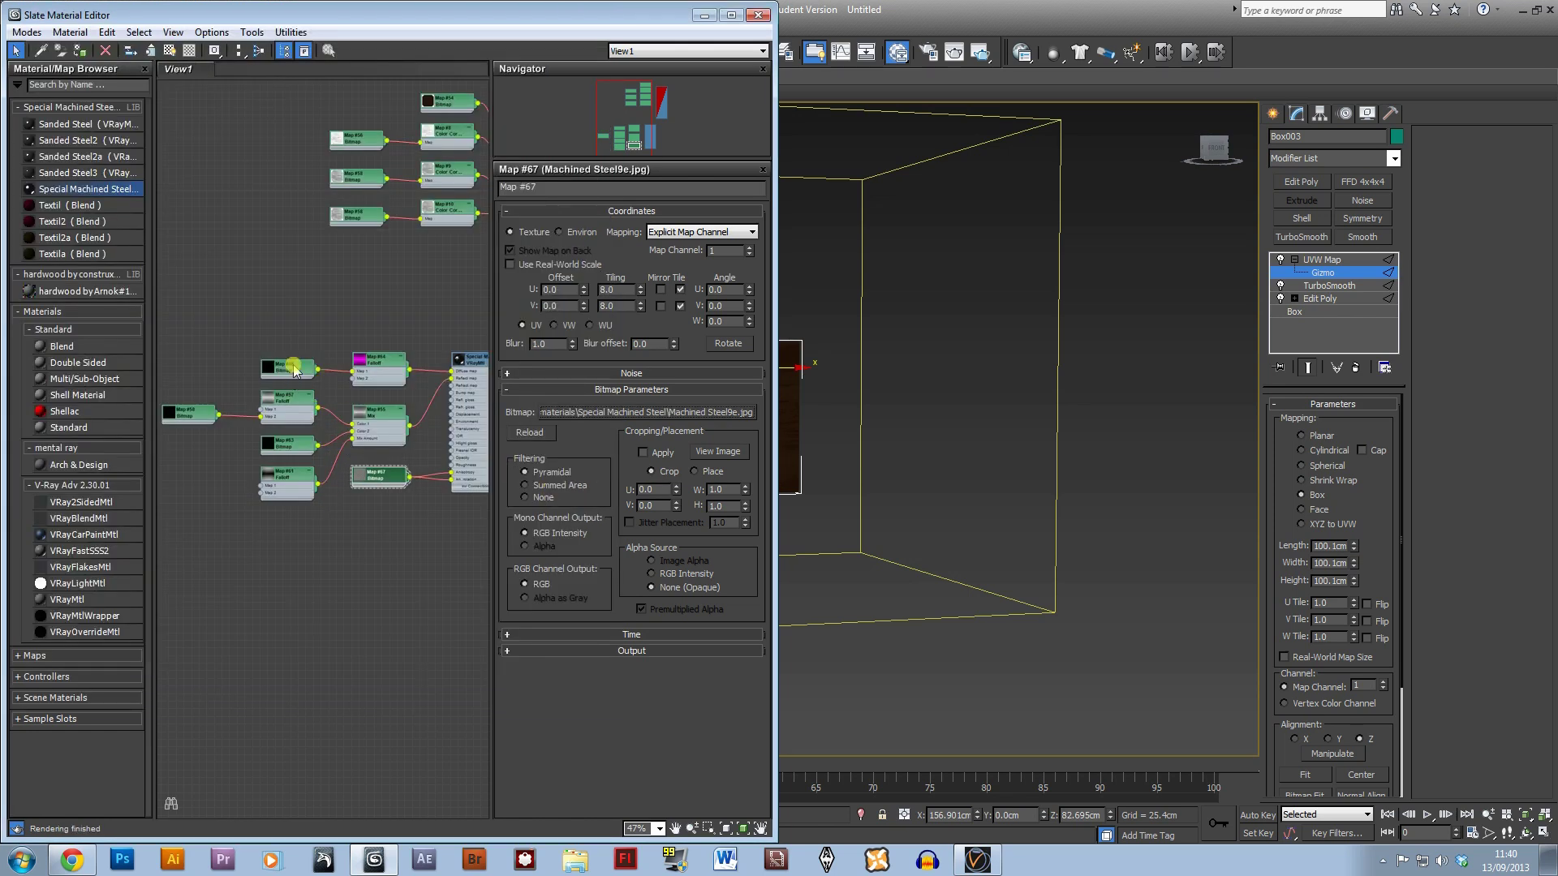
- Relink the Map #63 bitmap to Machined Steel9g from the Special Machined Steel folder
double_click(294, 371)
left_click(714, 412)
left_click(556, 520)
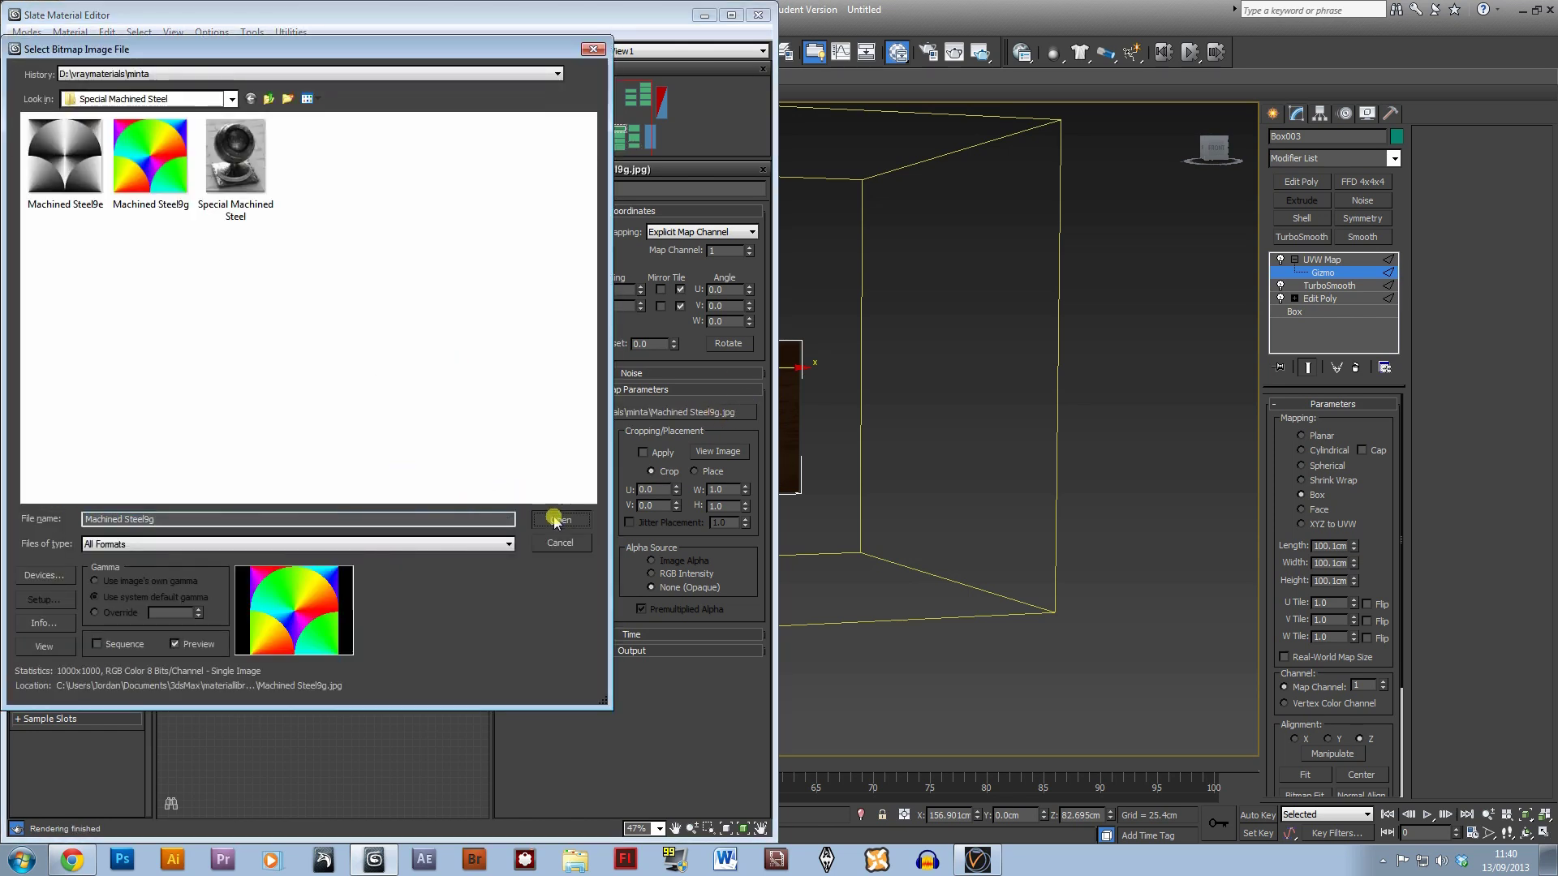
left_click(687, 412)
left_click(156, 171)
key("Return")
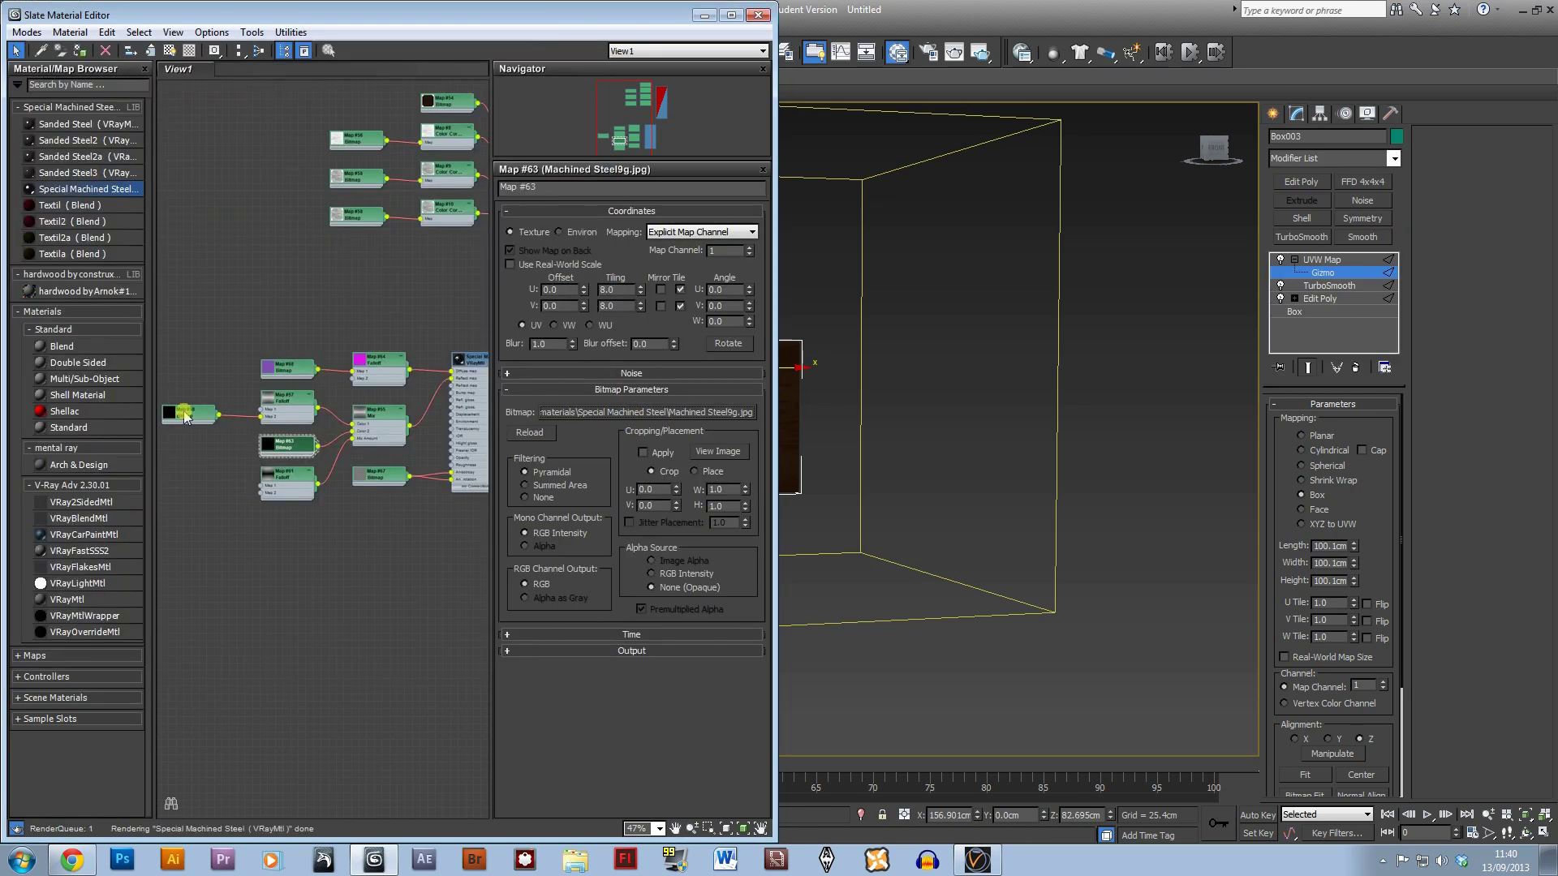
left_click(688, 413)
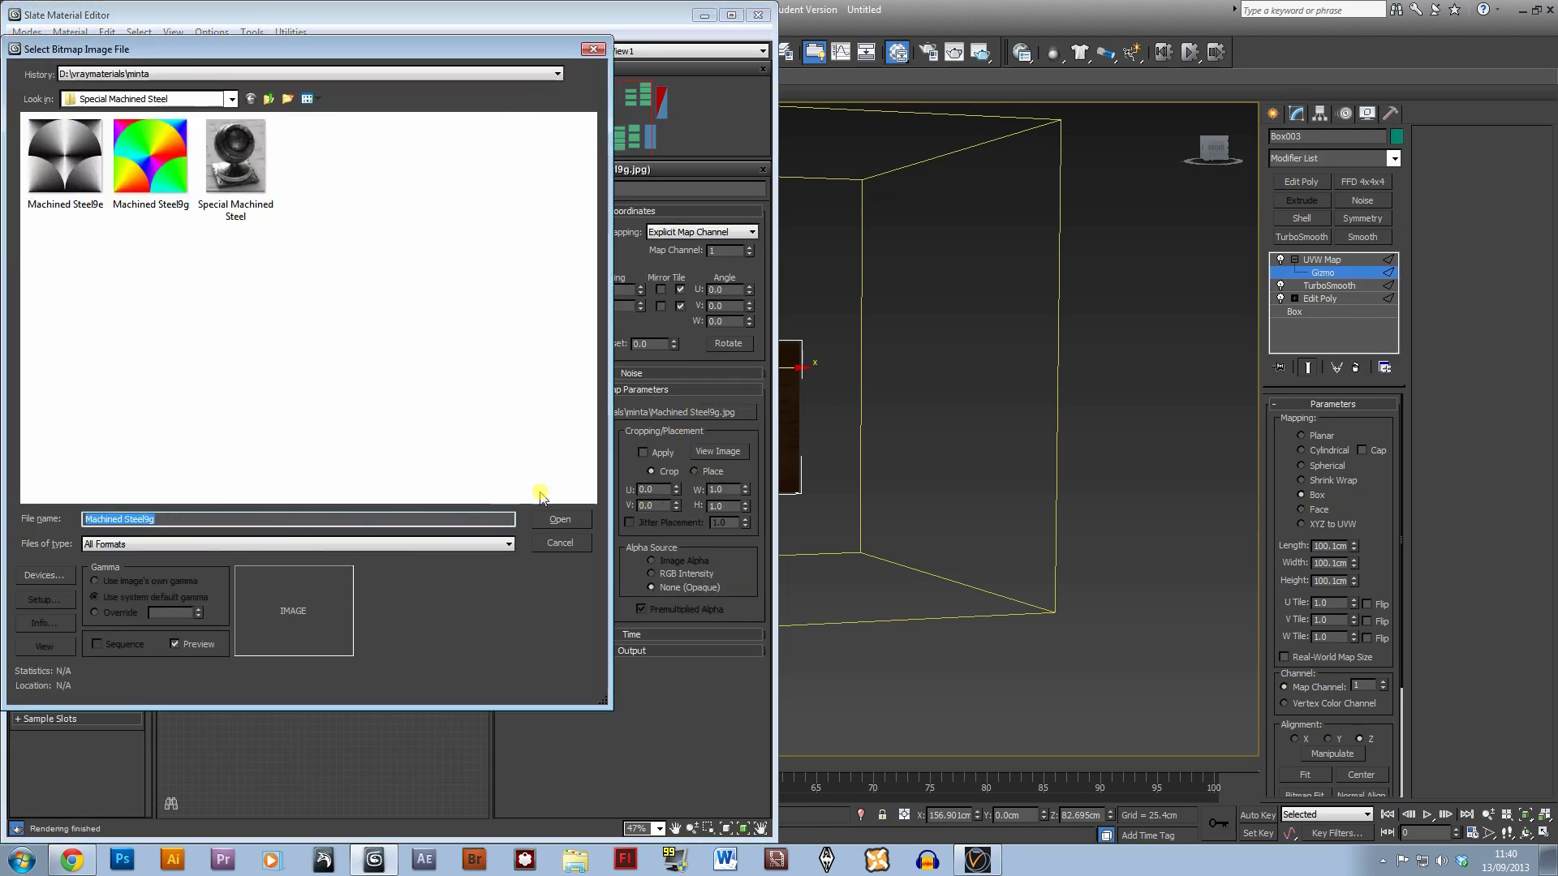
- Load Machined Steel9g.jpg into Map #58 and assign Special Machined Steel to the cyan Box002
left_click(558, 517)
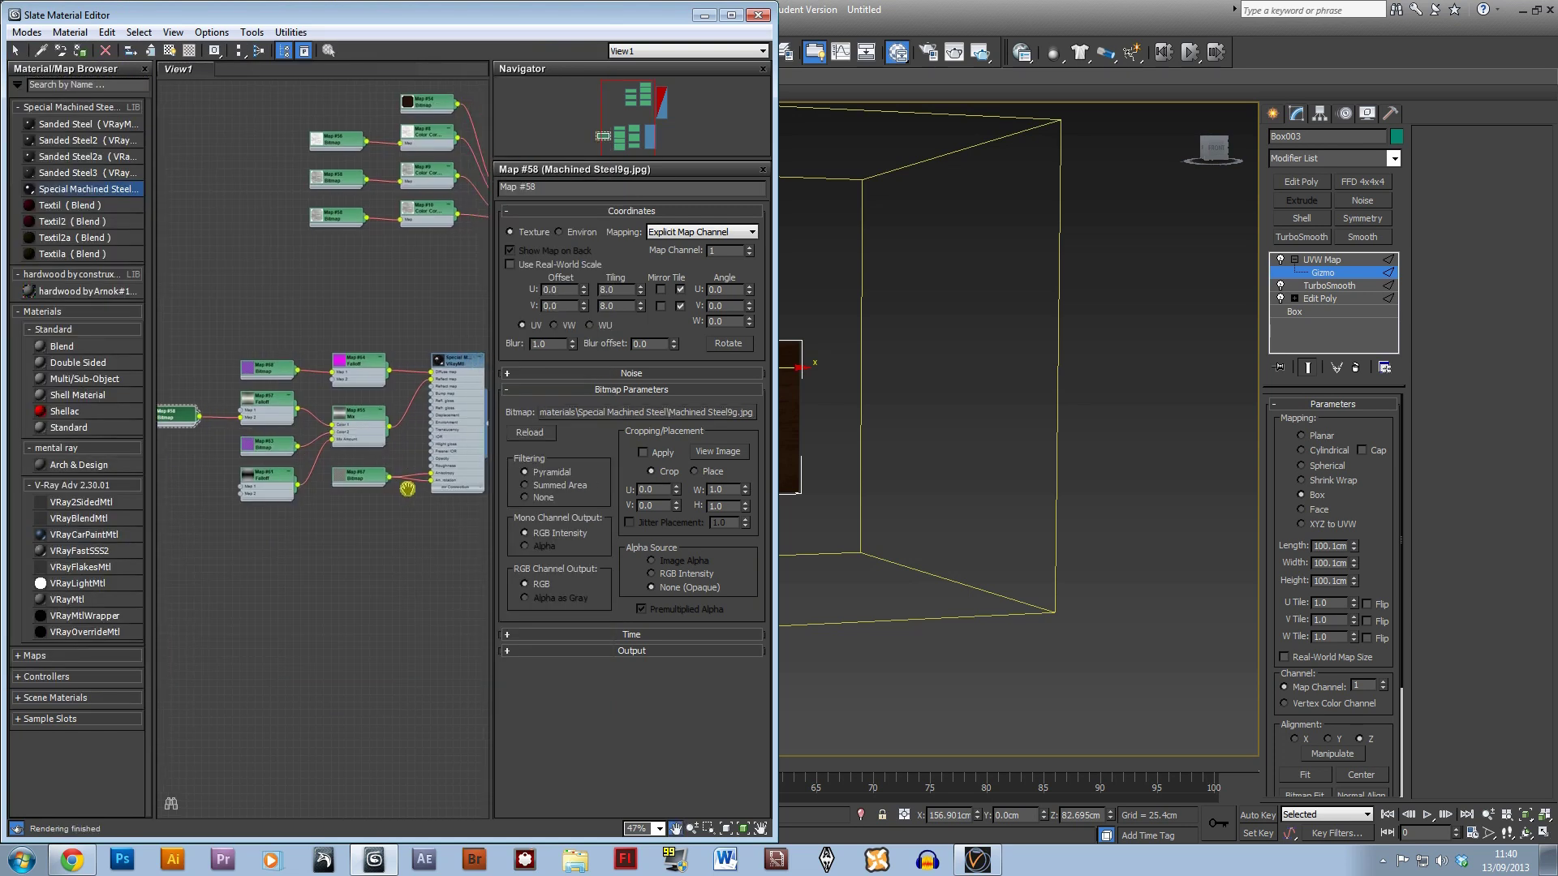
scroll(960, 452, "down", 4)
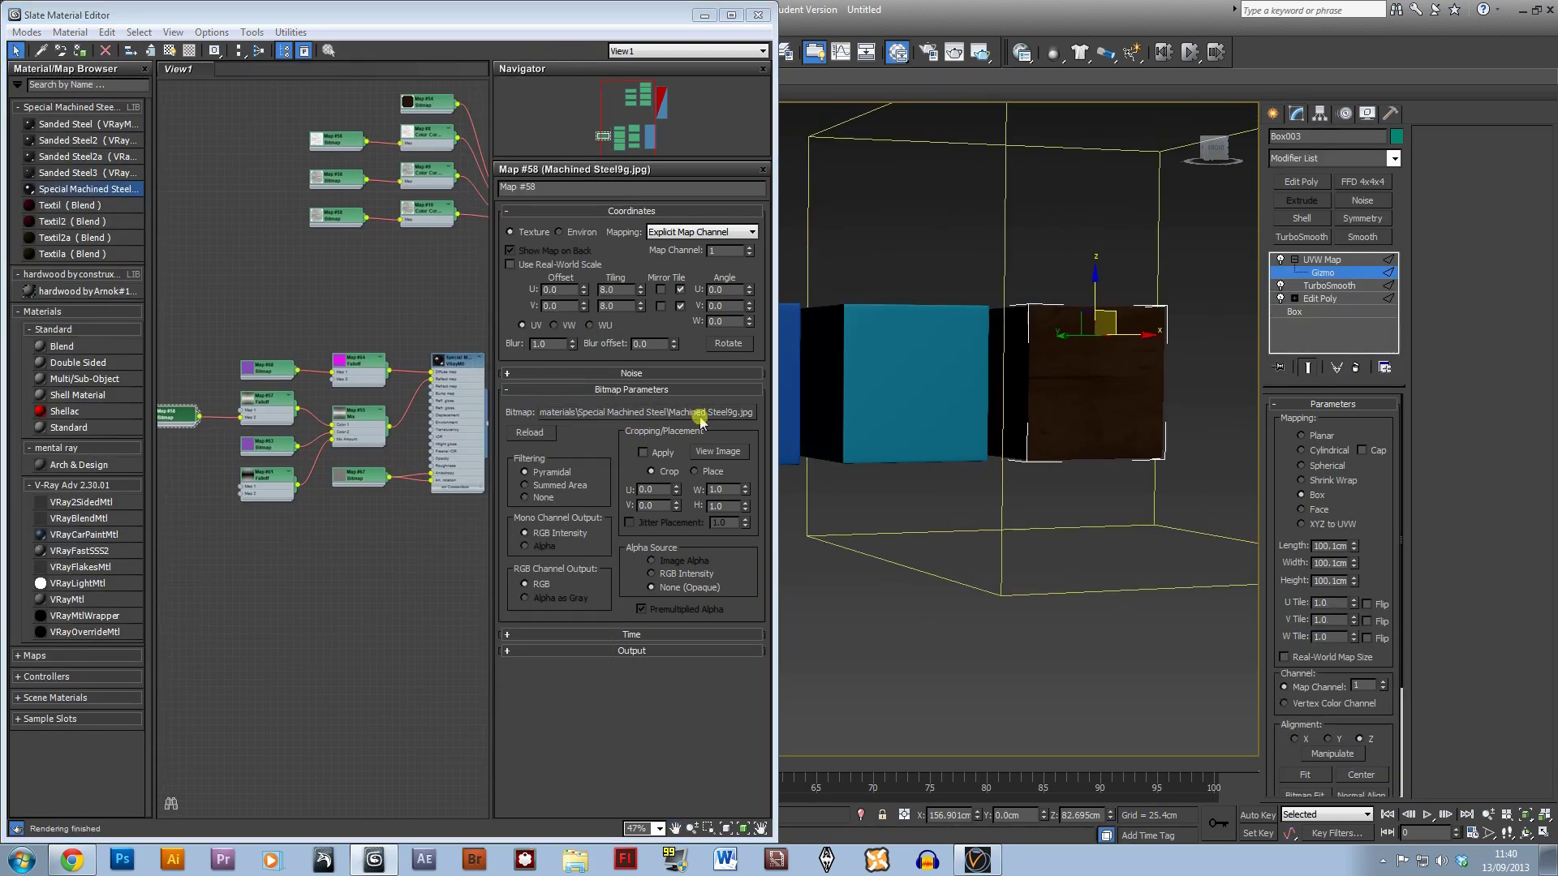
left_click(902, 379)
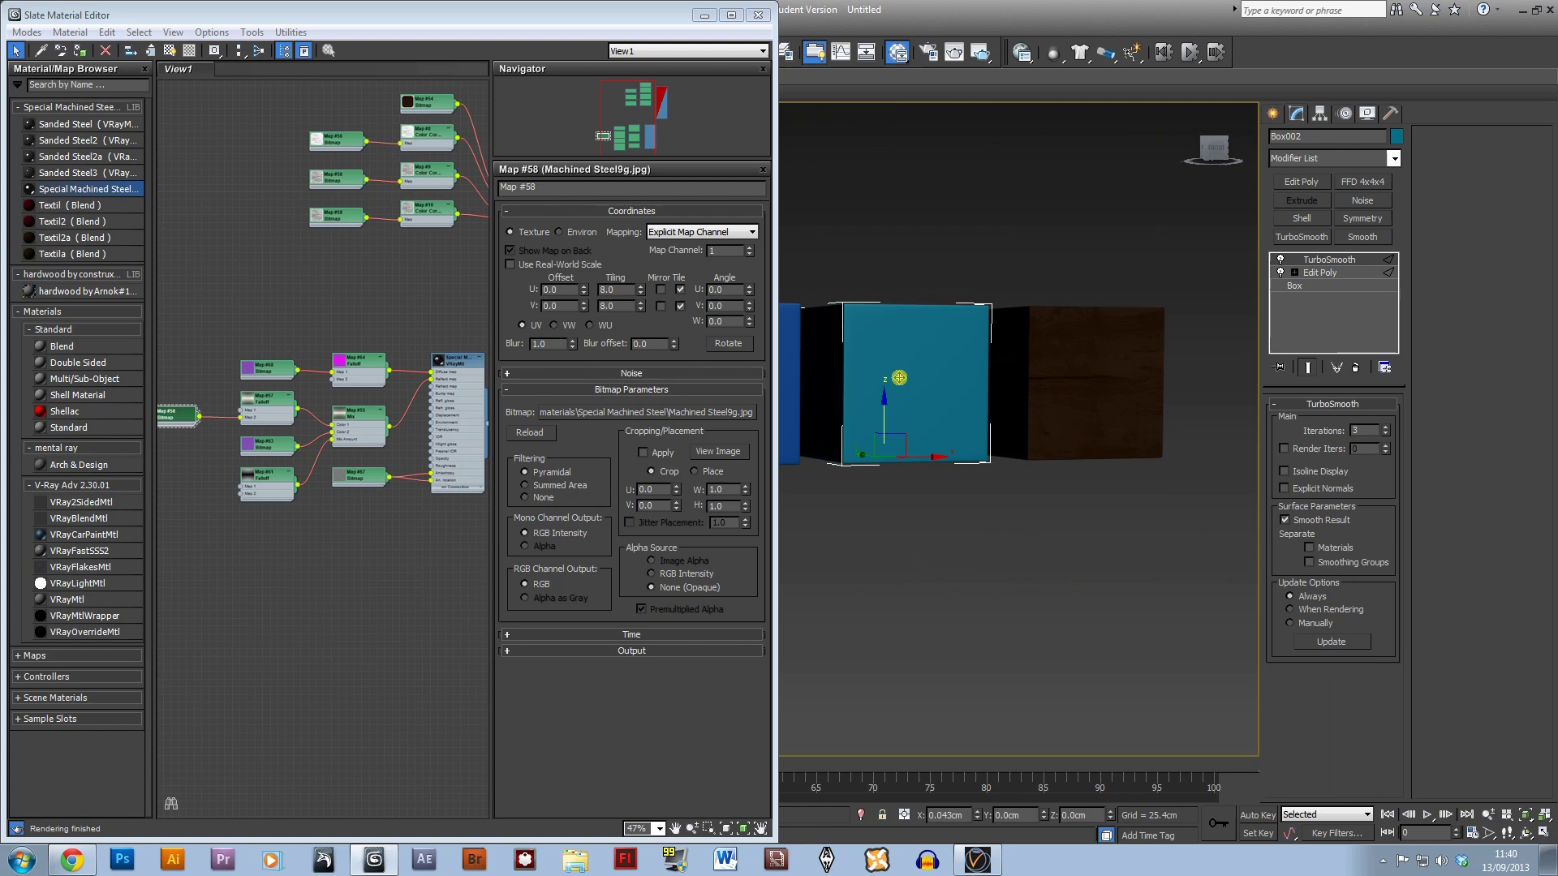
double_click(438, 380)
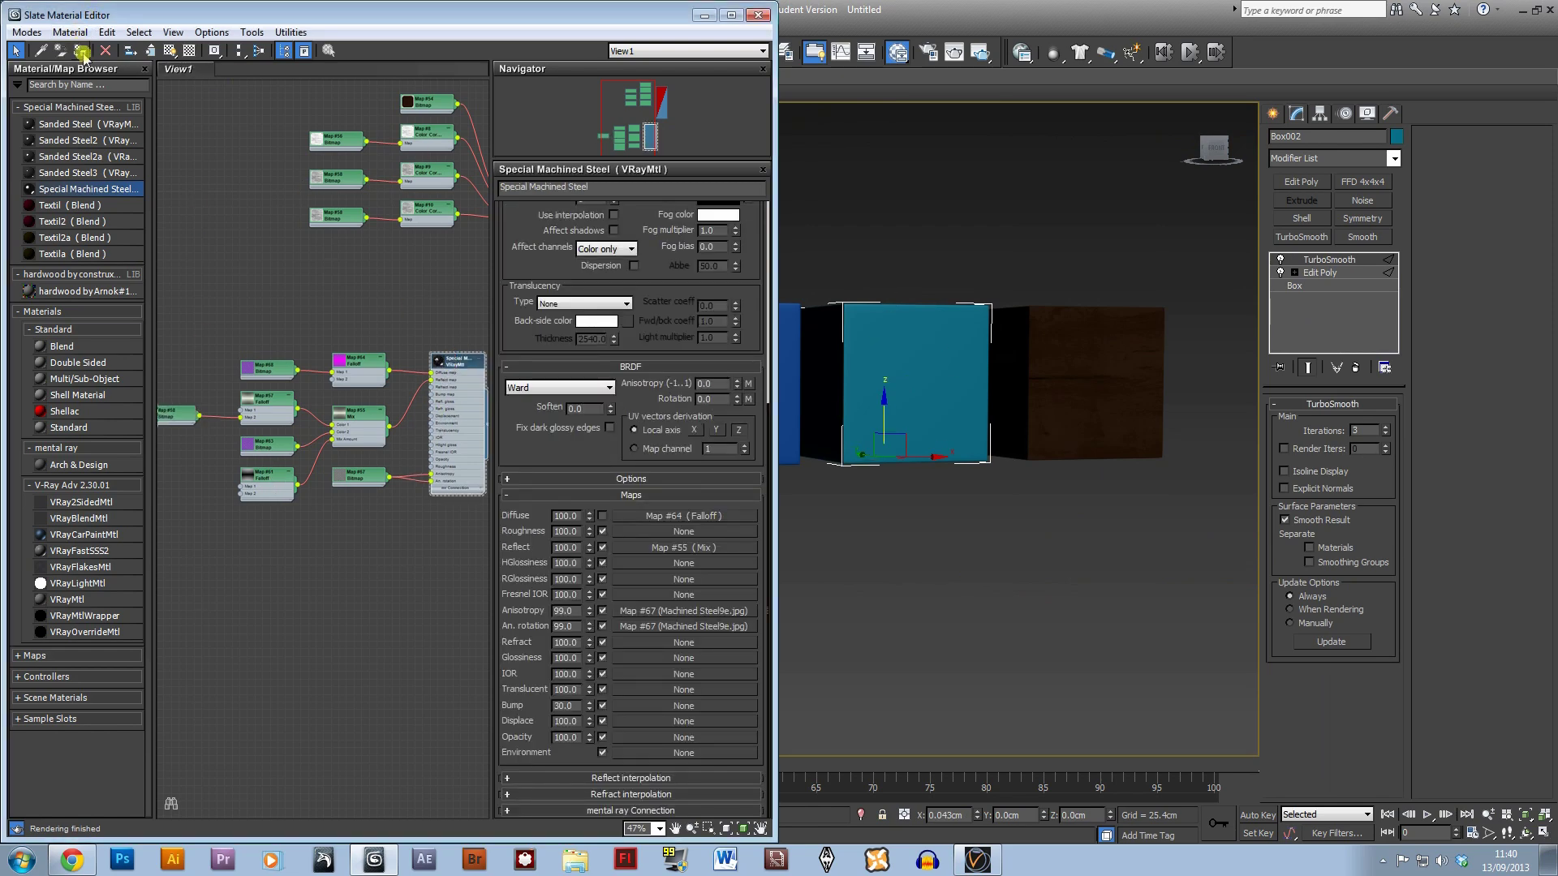
left_click(82, 52)
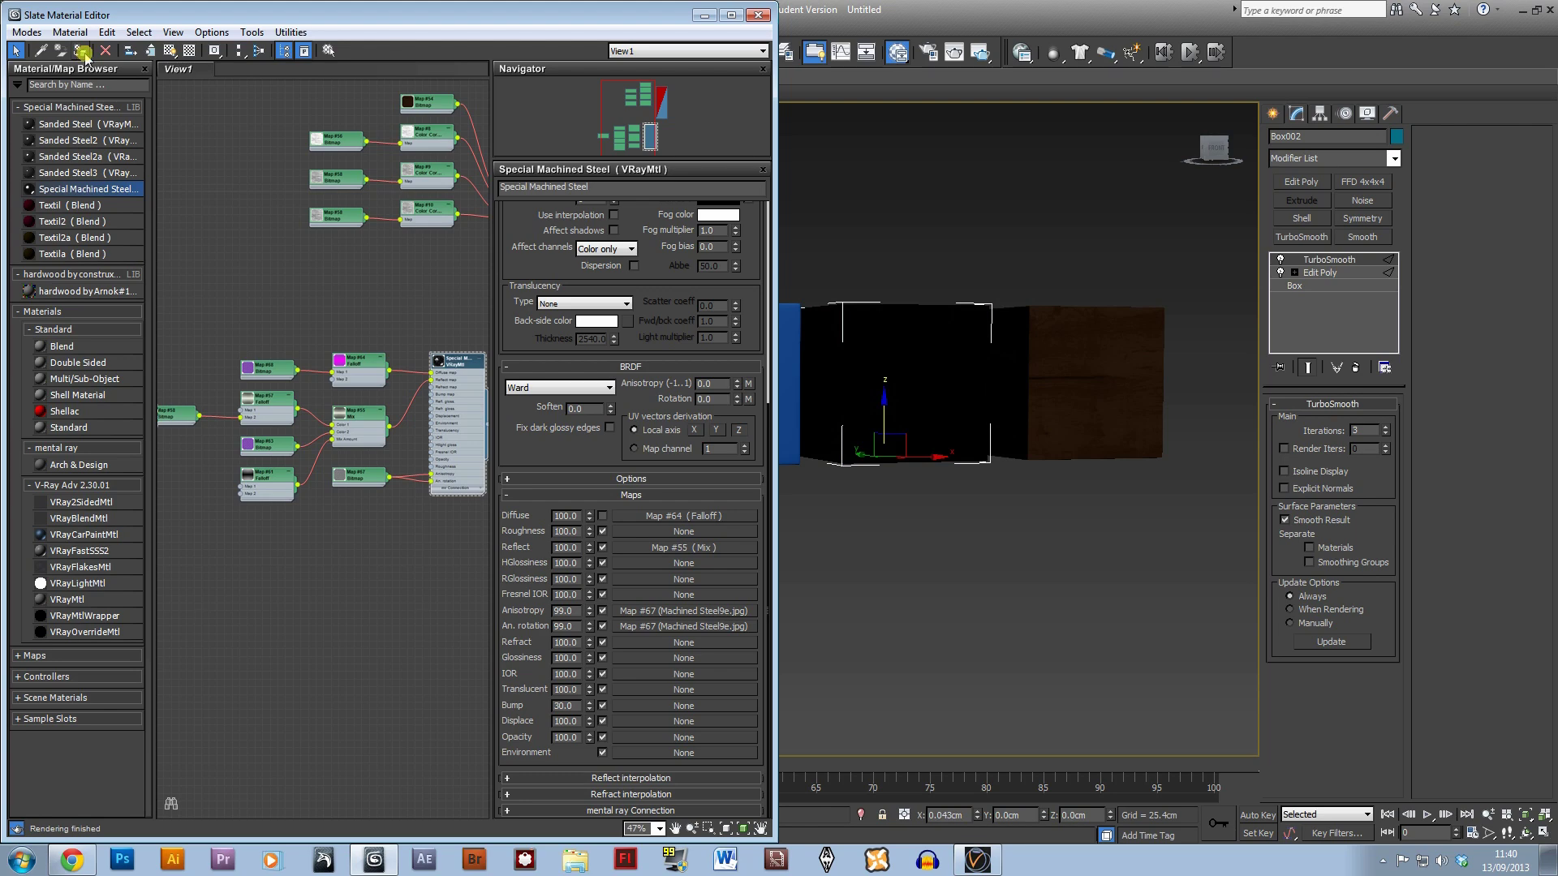
middle_click_drag(868, 448, 1073, 448)
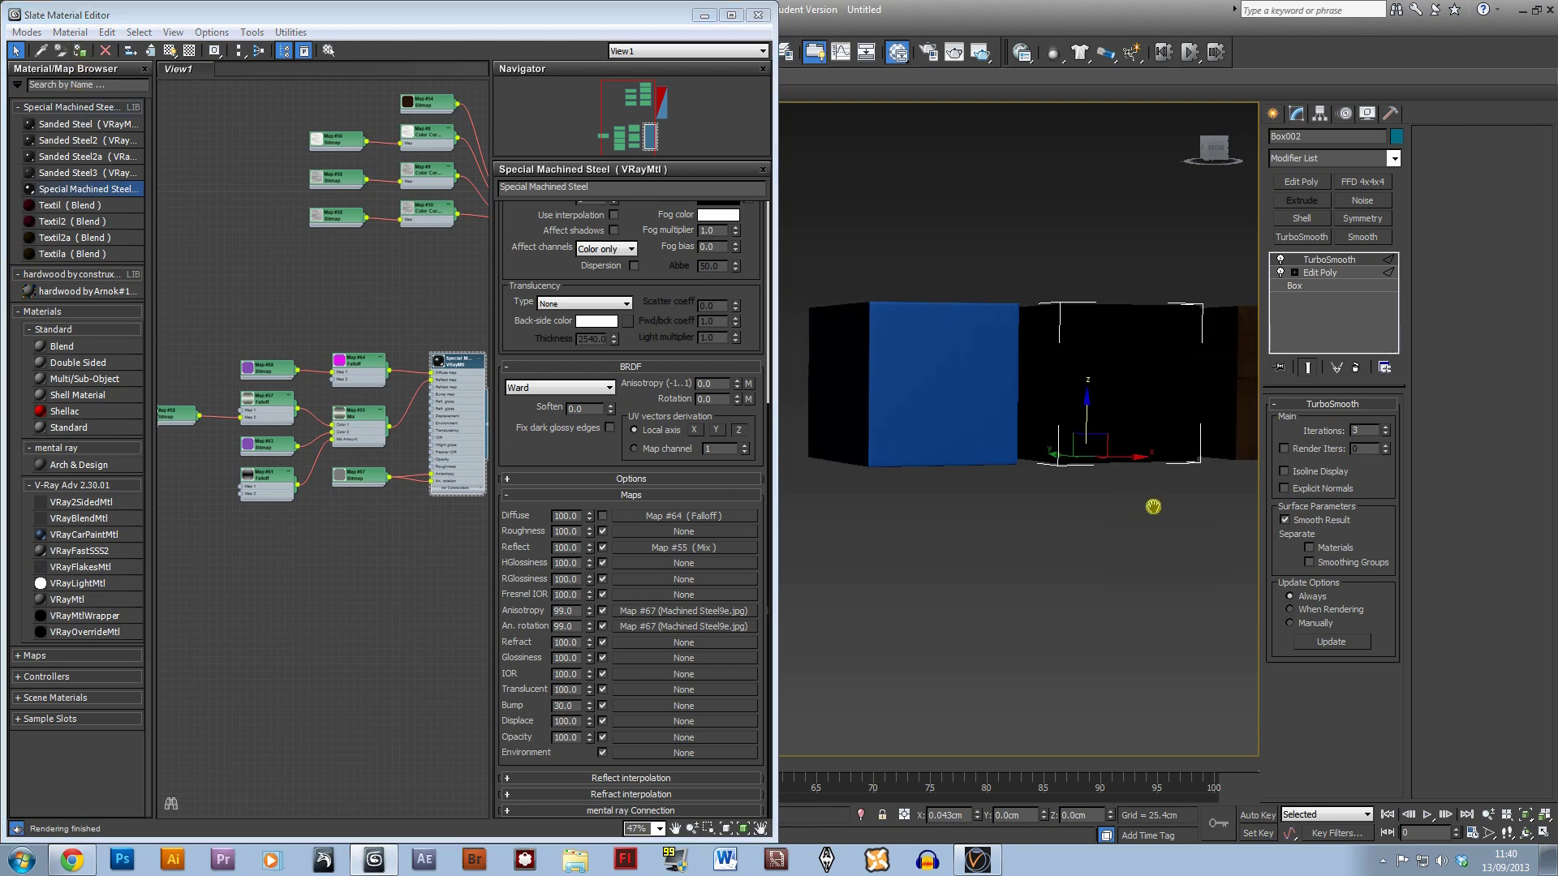
left_click(65, 107)
- Open the Glossy_Ceramic1.mat library from the Vray materials folder in the material browser
left_click(17, 84)
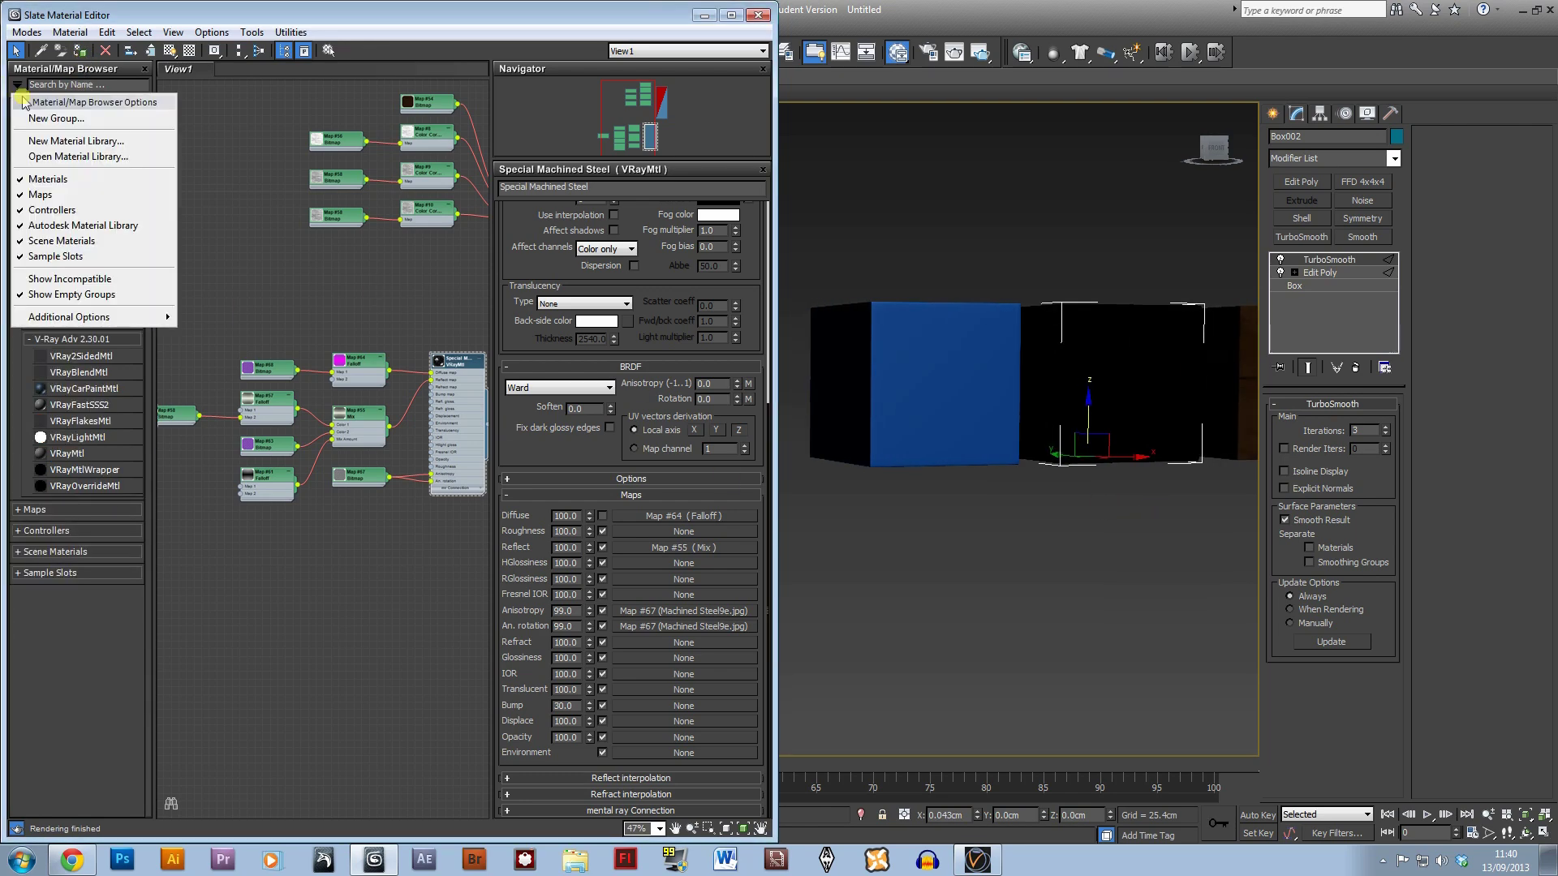
left_click(65, 159)
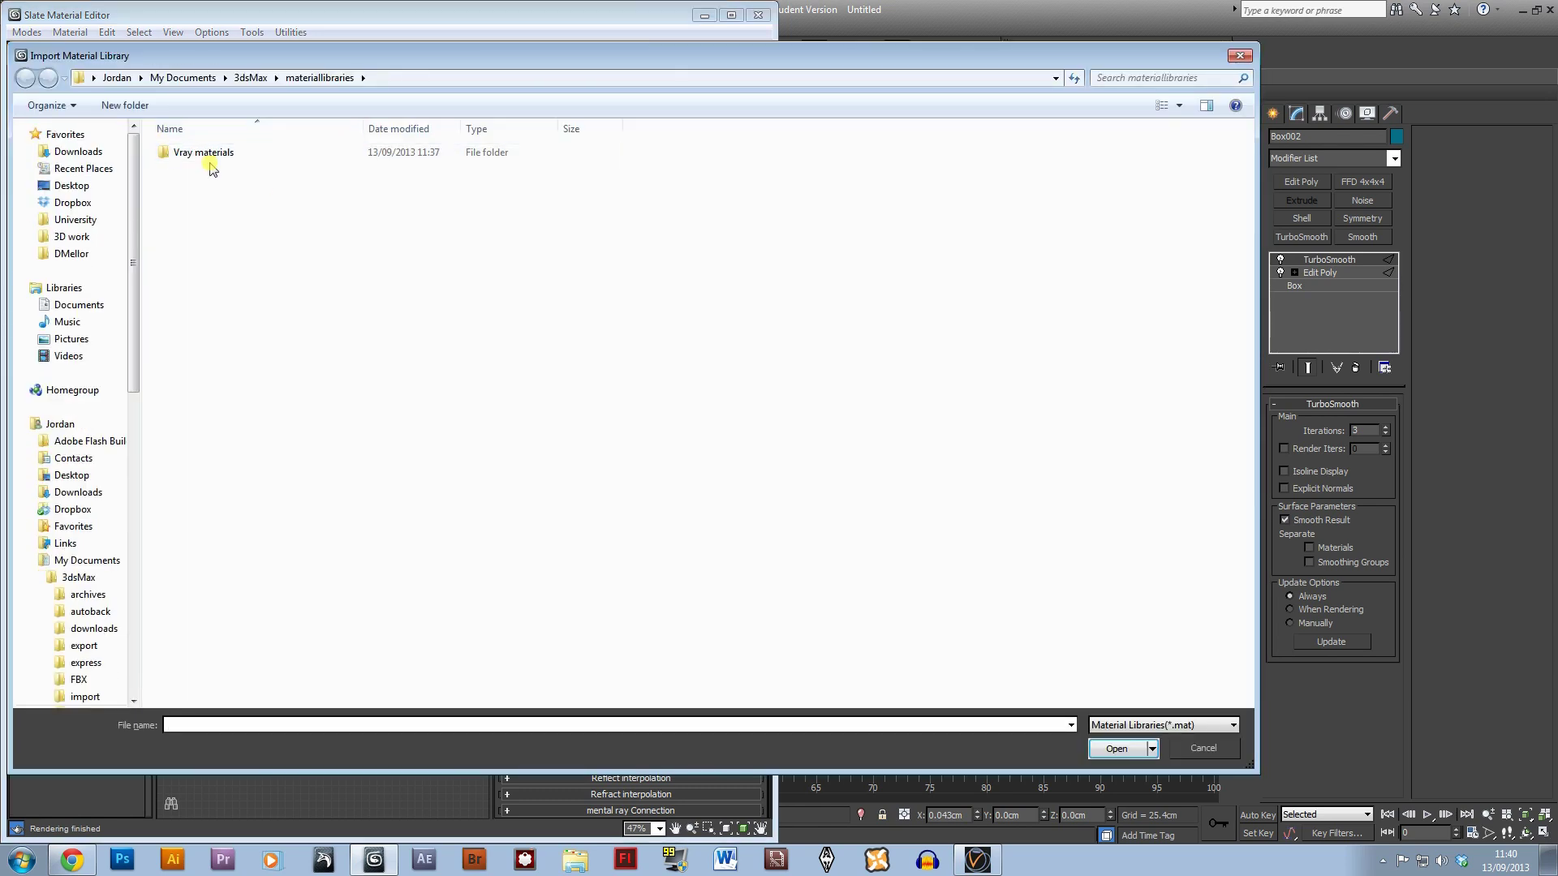
double_click(208, 156)
scroll(421, 417, "down", 3)
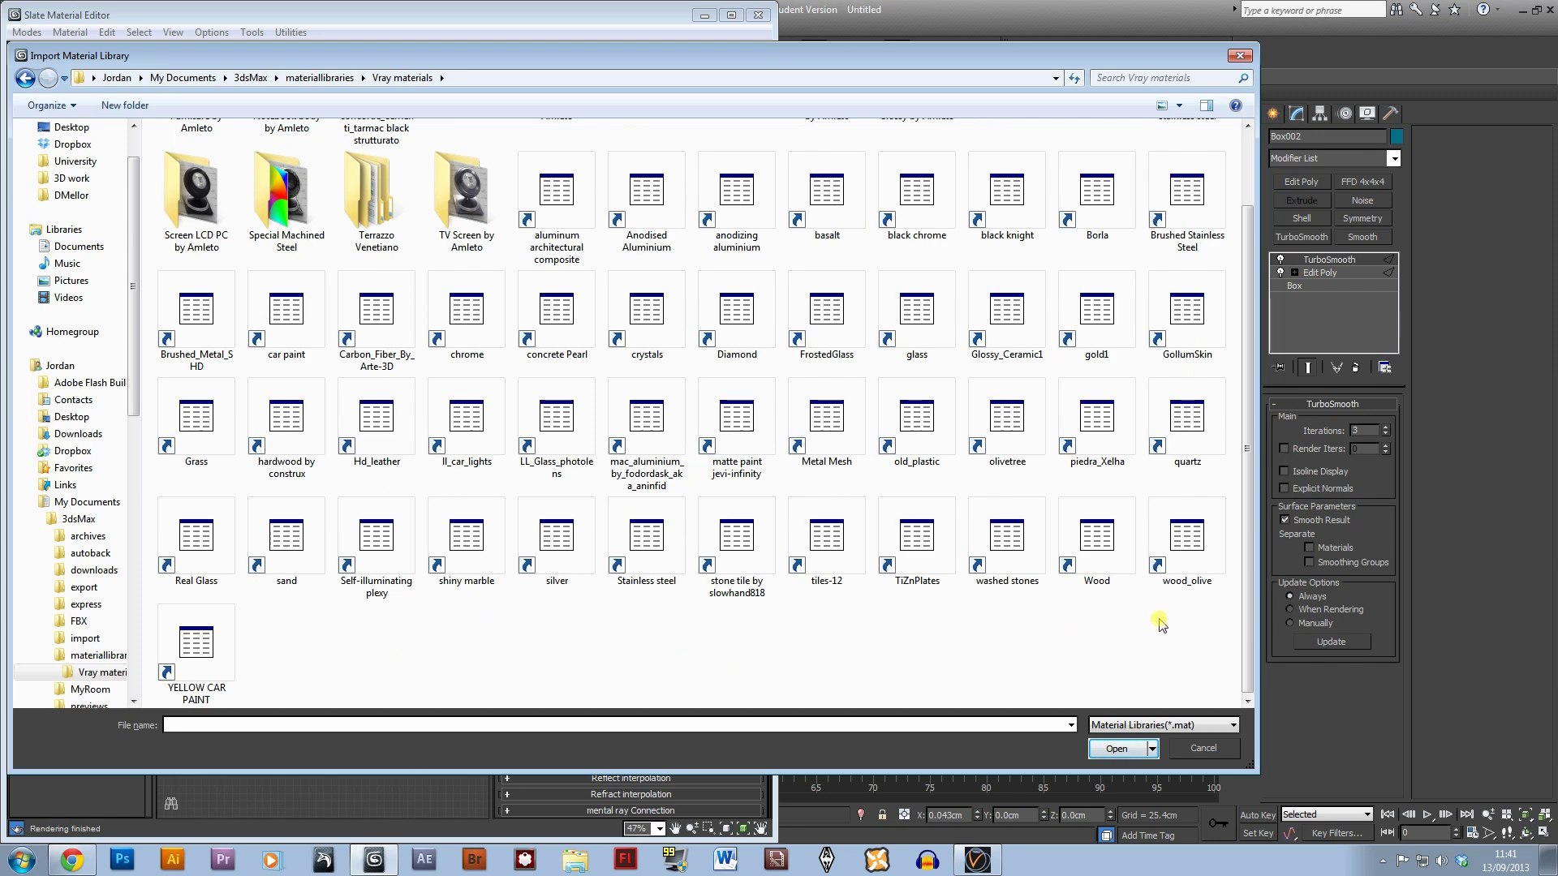
scroll(1133, 614, "up", 1)
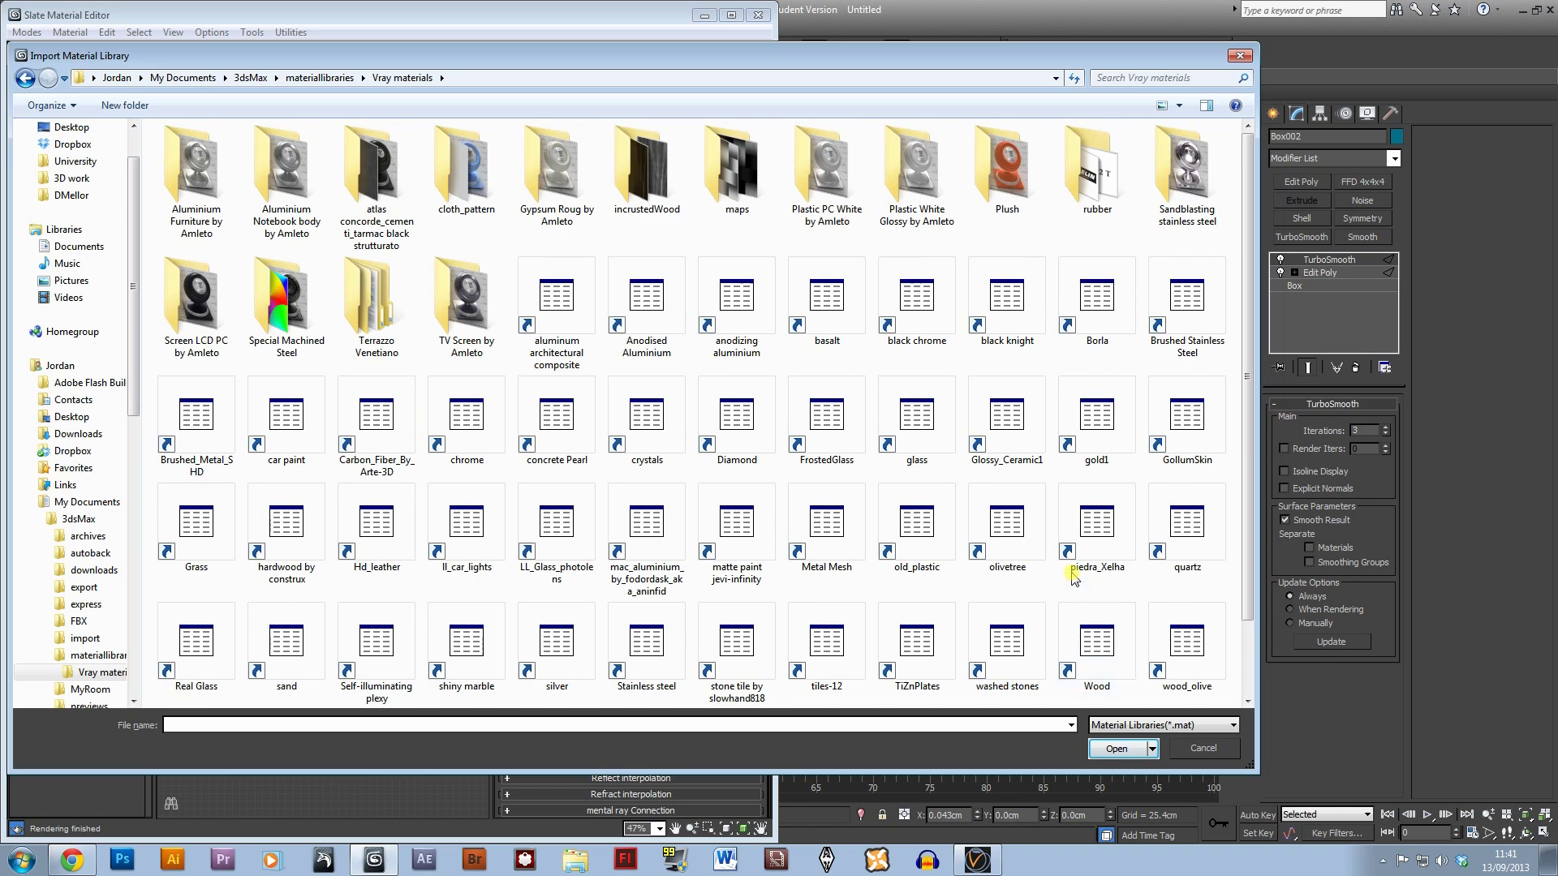
double_click(1003, 428)
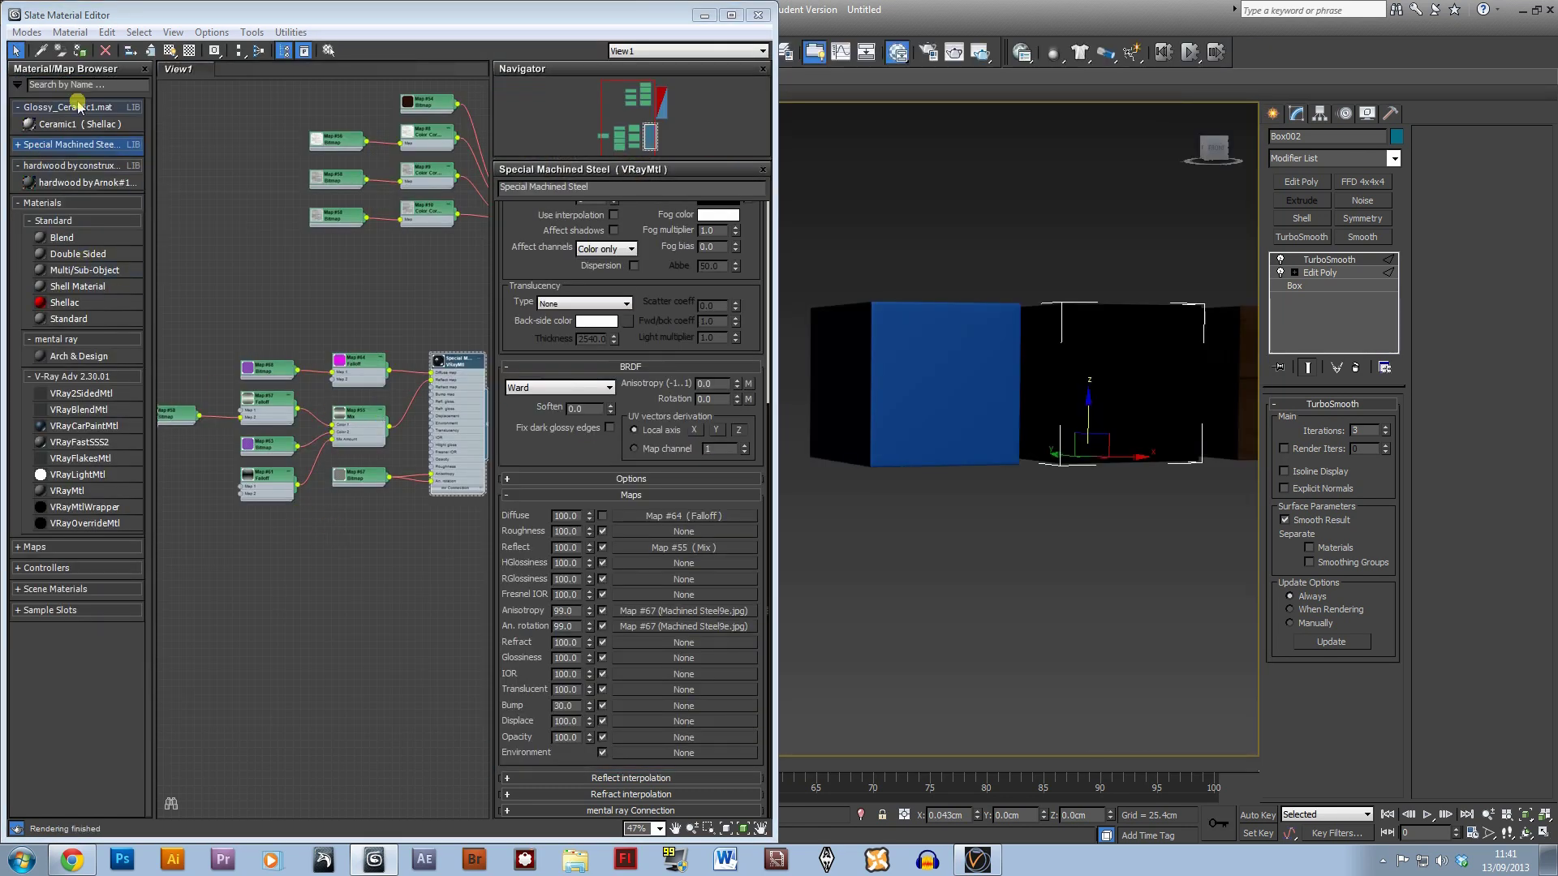
- Place Ceramic1 (Shellac) in View1 and drop its node onto the blue cube, turning it white
left_click_drag(71, 127, 357, 583)
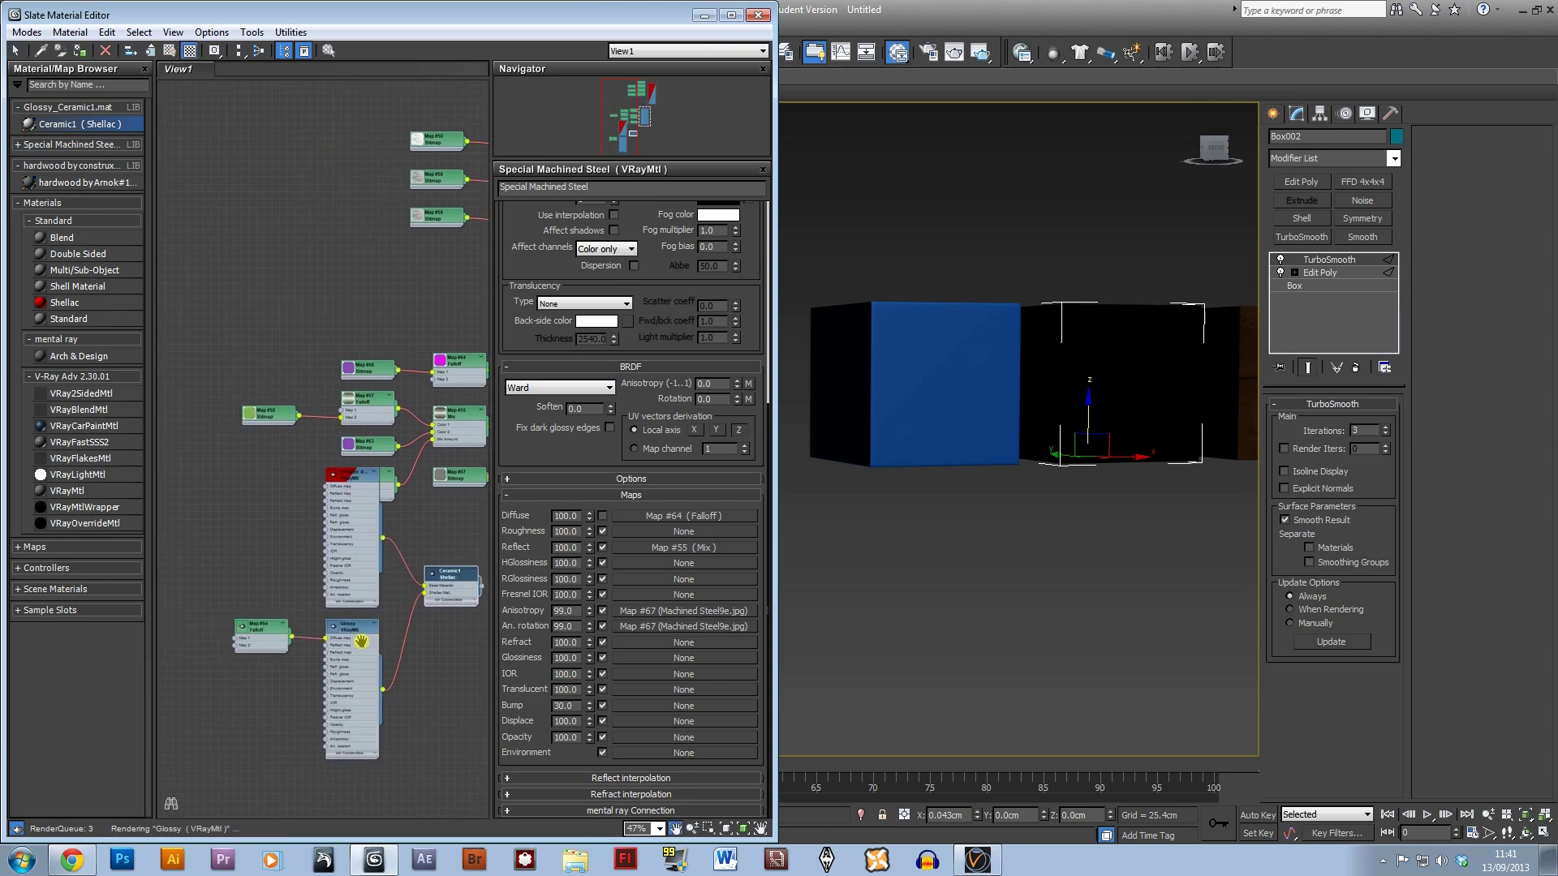
left_click_drag(345, 489, 235, 479)
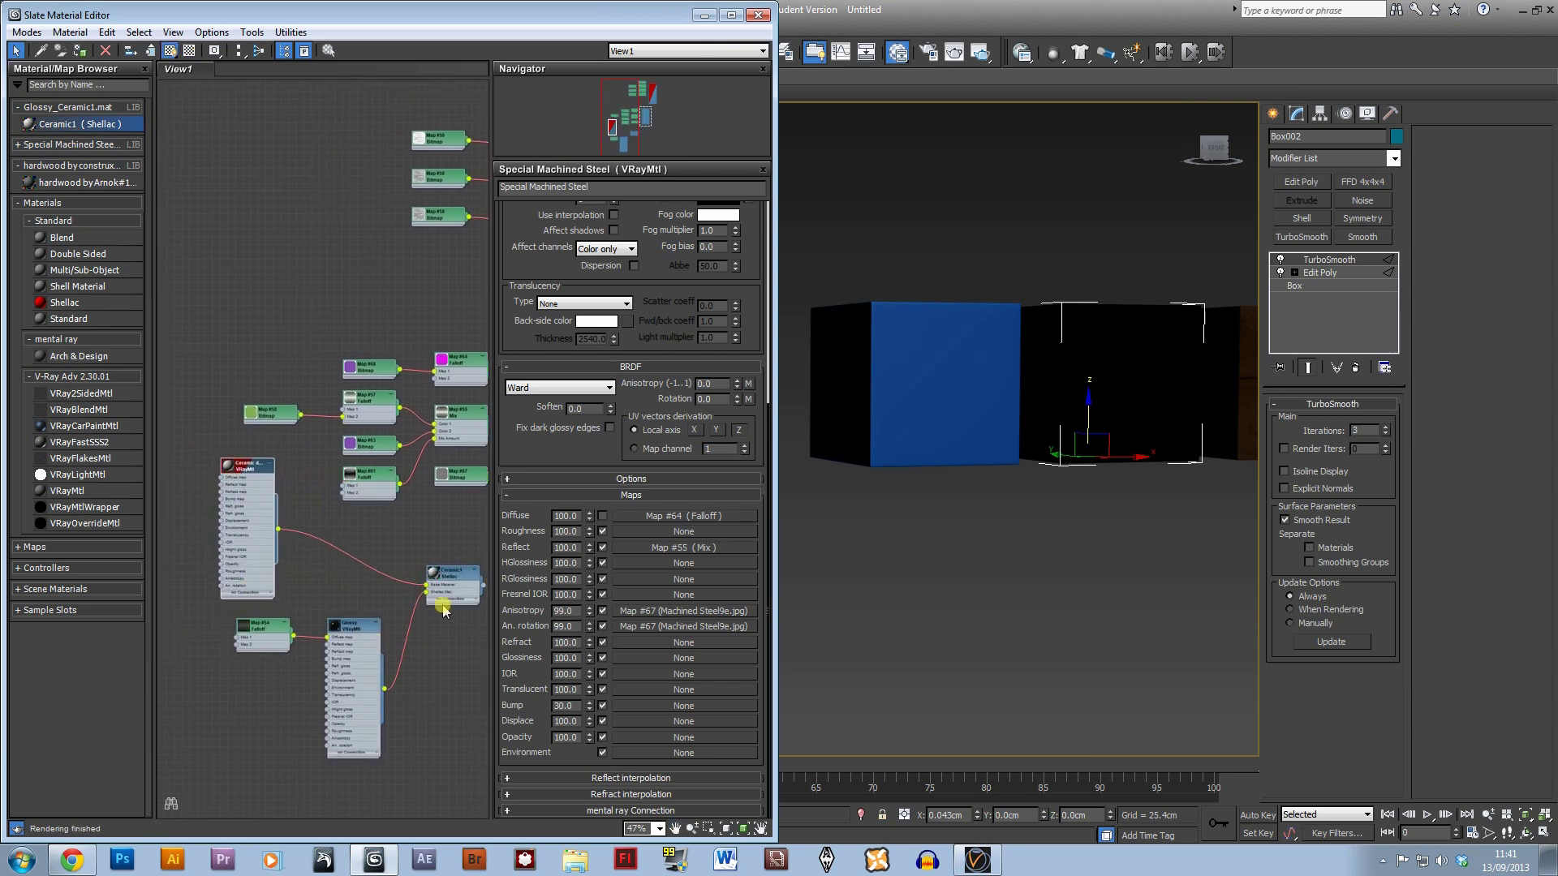
middle_click_drag(430, 555, 414, 567)
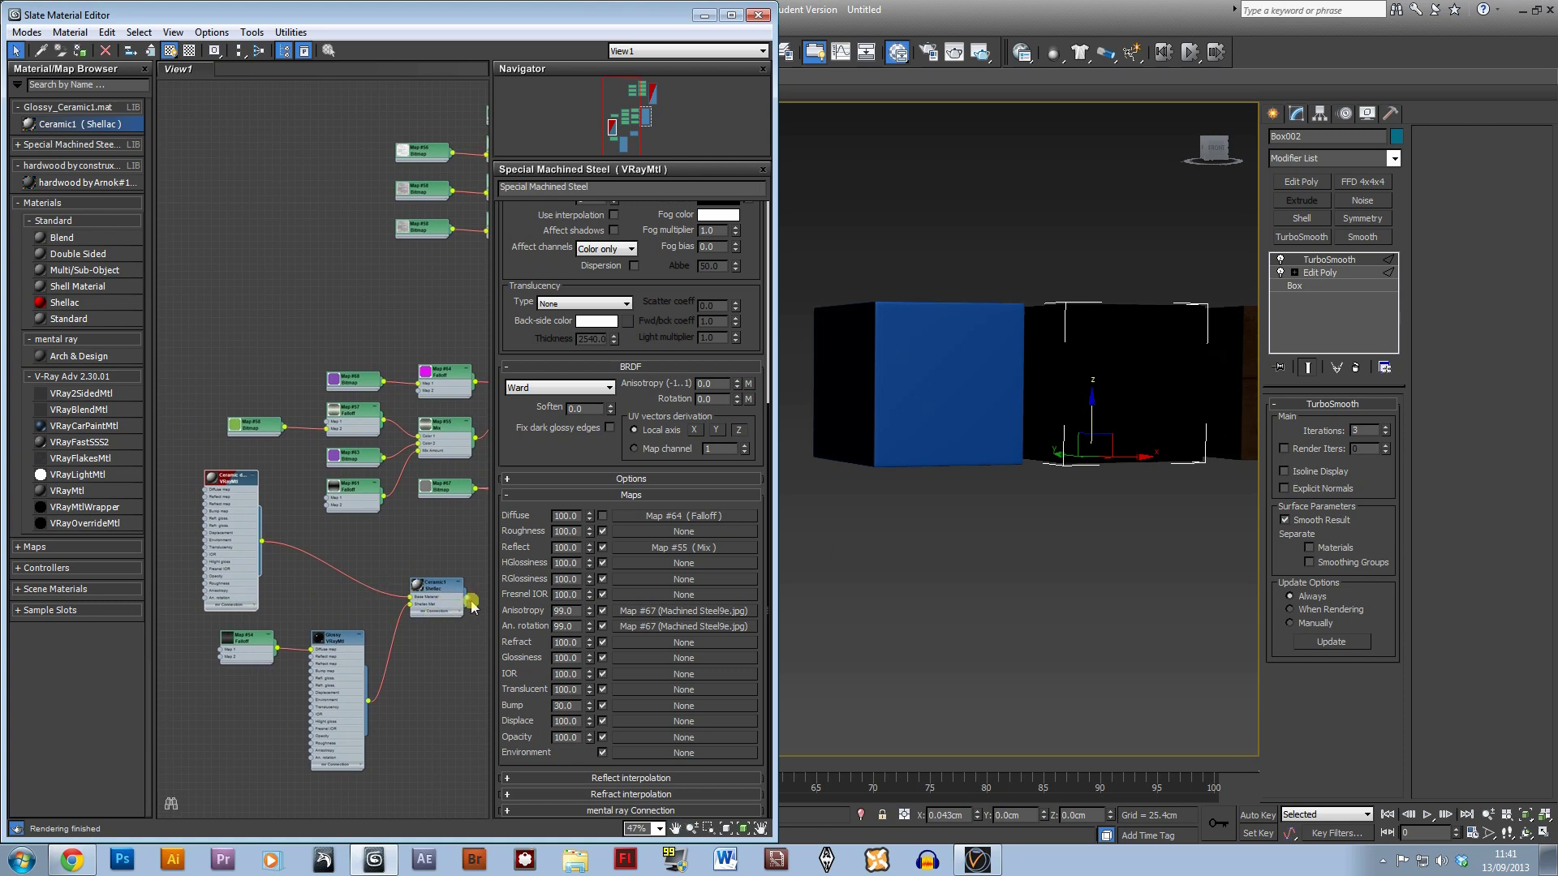
left_click_drag(468, 603, 931, 410)
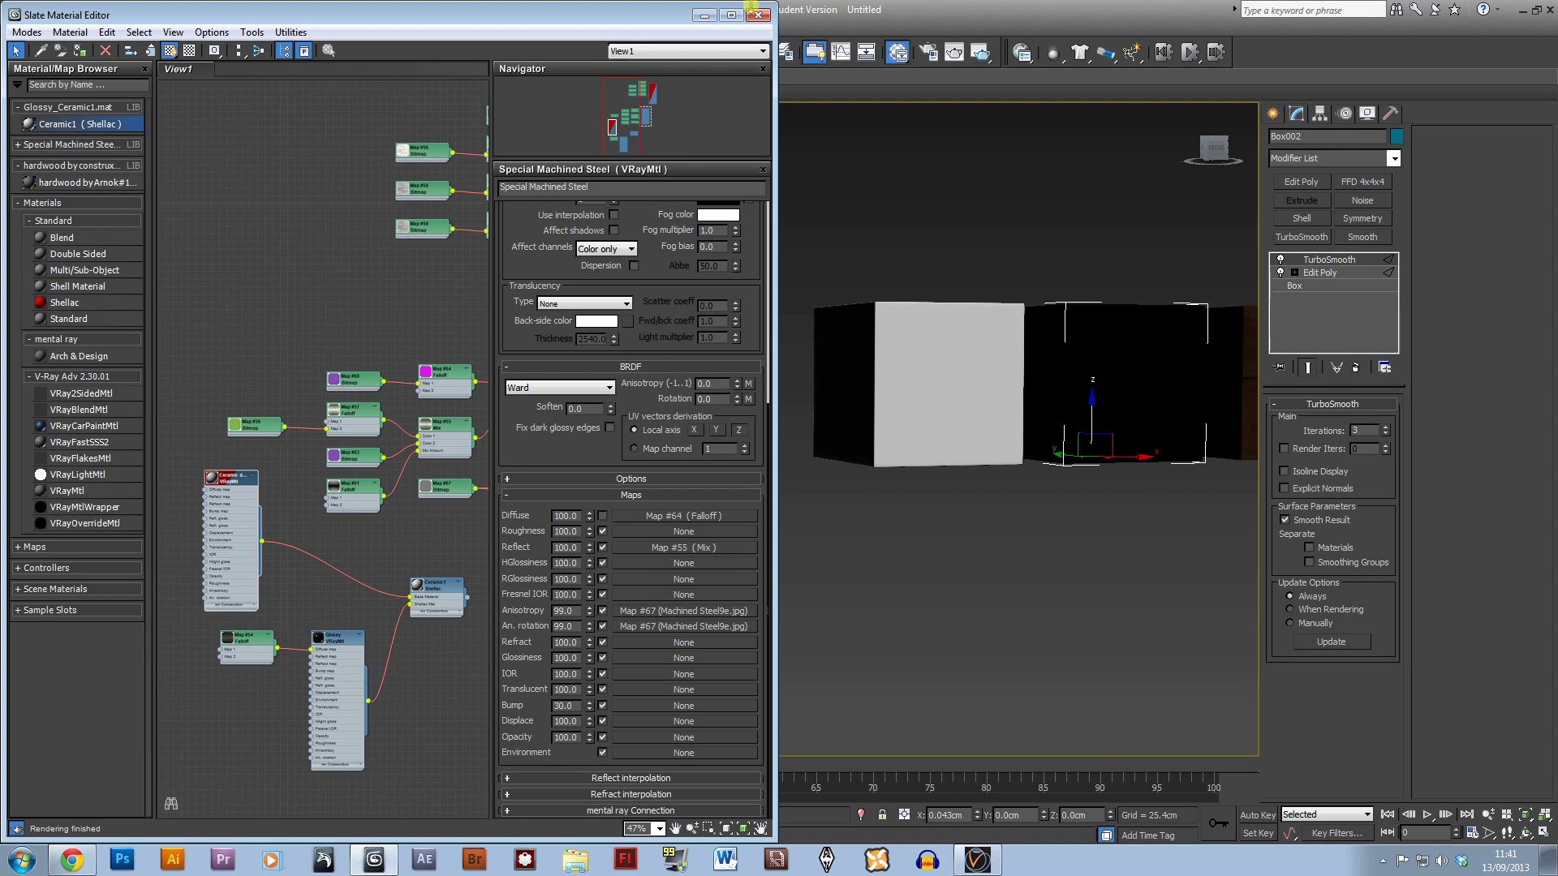
- Close the material editor and set the render output size to 1280x720
key("m")
middle_click_drag(968, 224, 731, 424)
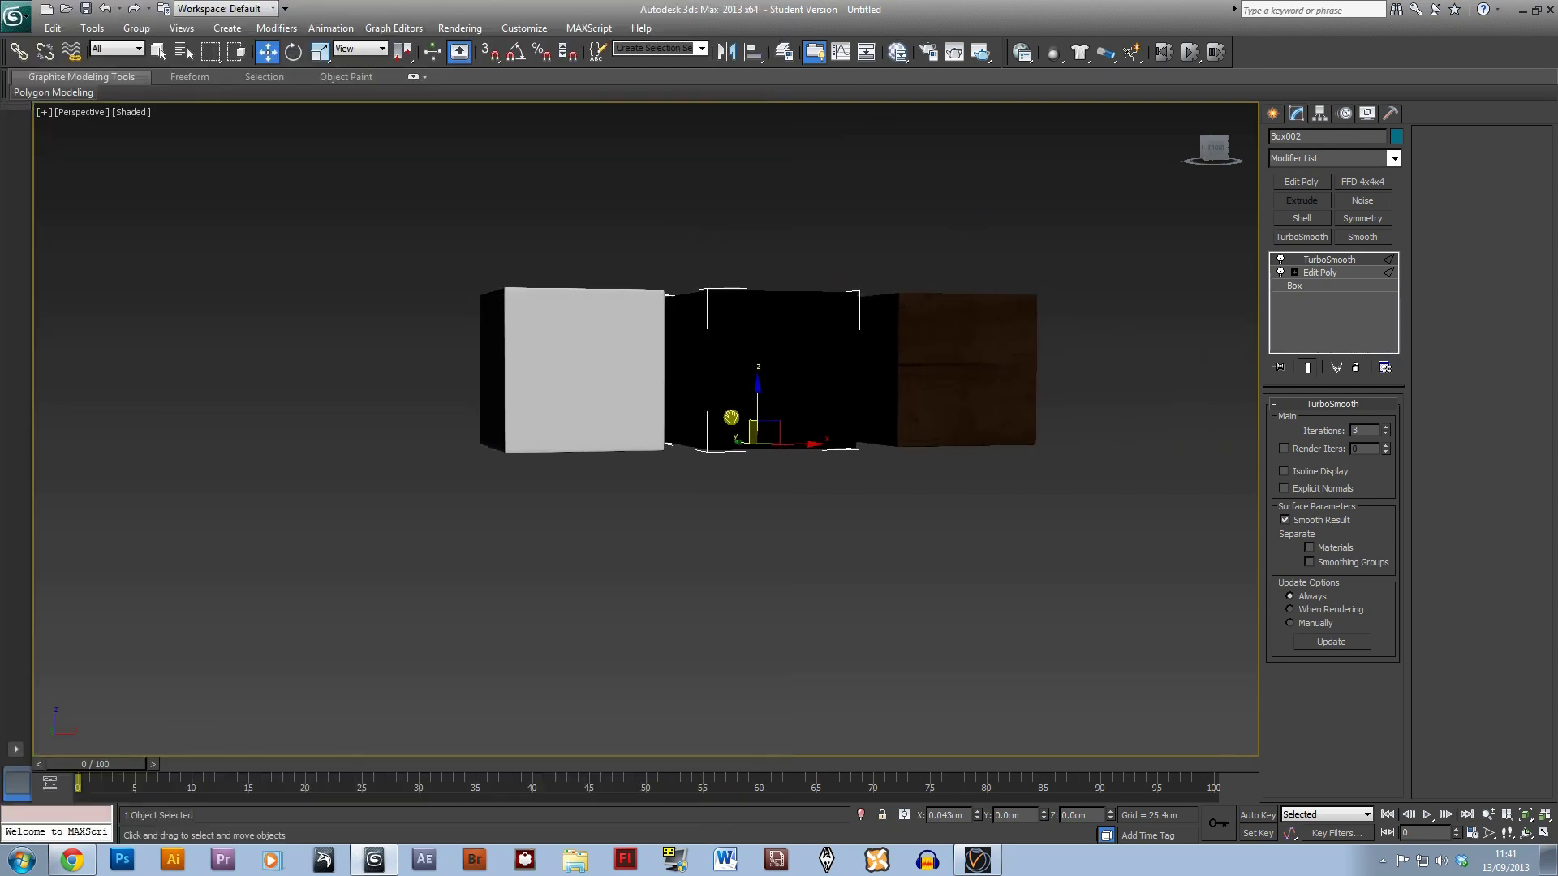
left_click(927, 51)
left_click(812, 485)
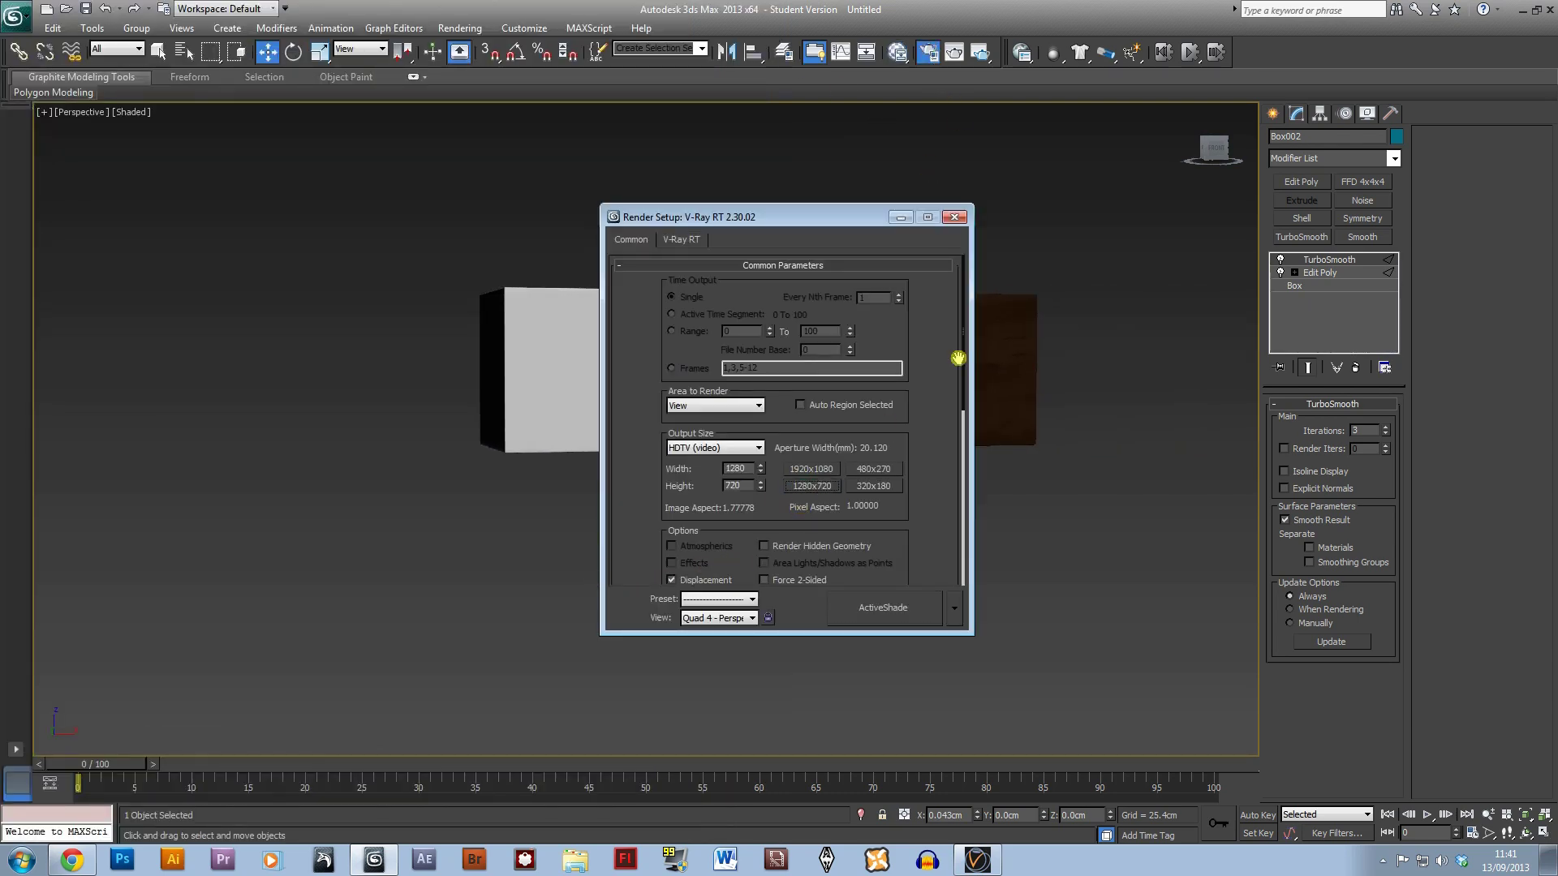
left_click(958, 218)
- Frame the three cubes in the perspective view, tilted slightly to show their tops
left_click(990, 398)
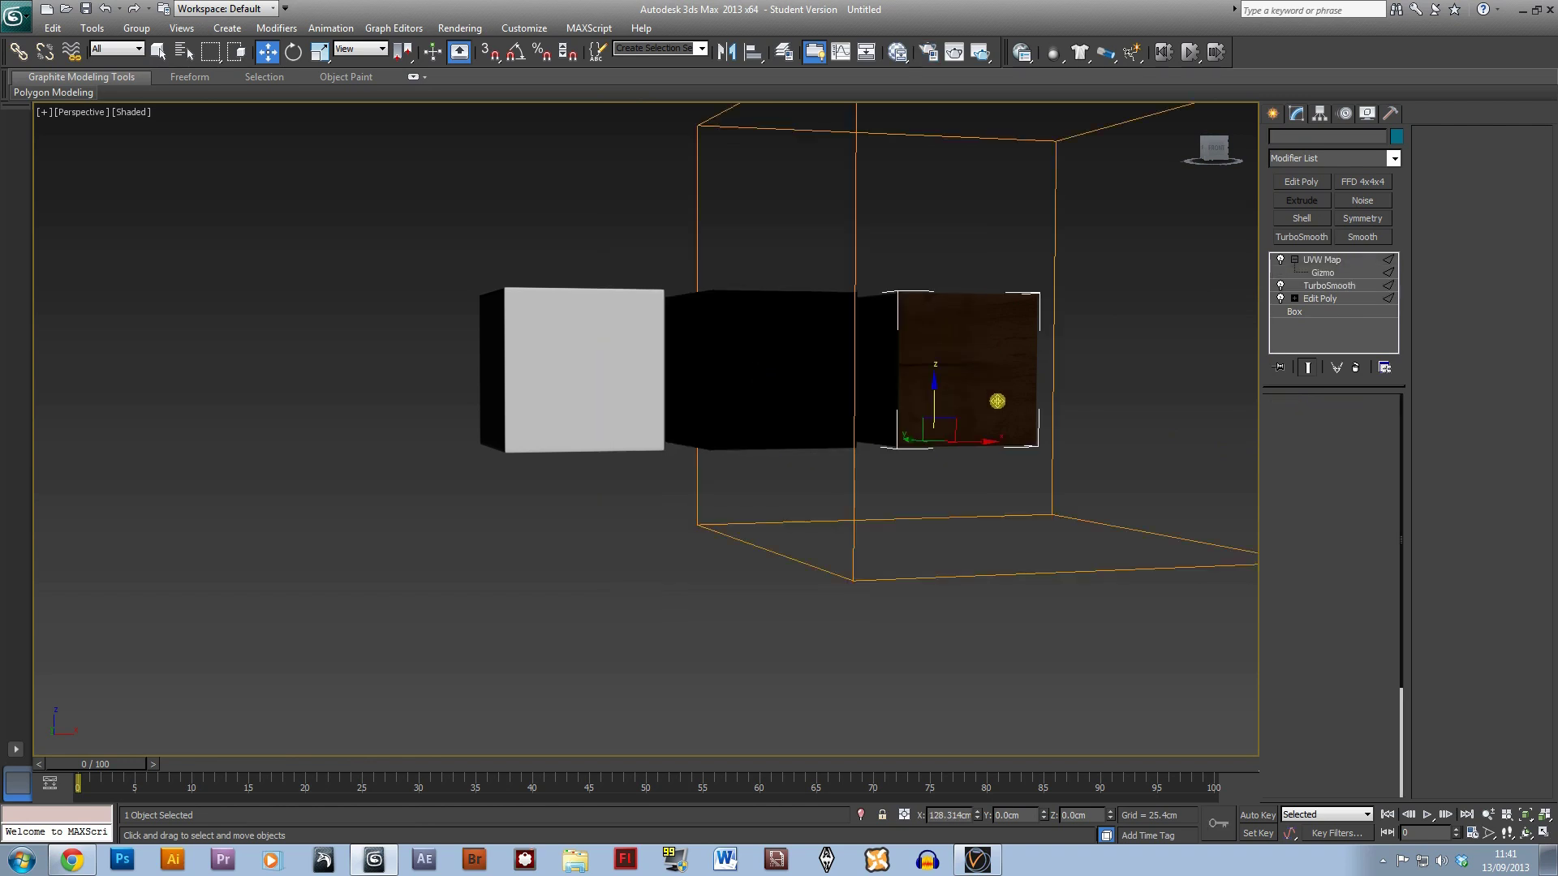
key("z")
scroll(772, 517, "down", 5)
middle_click_drag(699, 521, 876, 515)
scroll(750, 514, "up", 2)
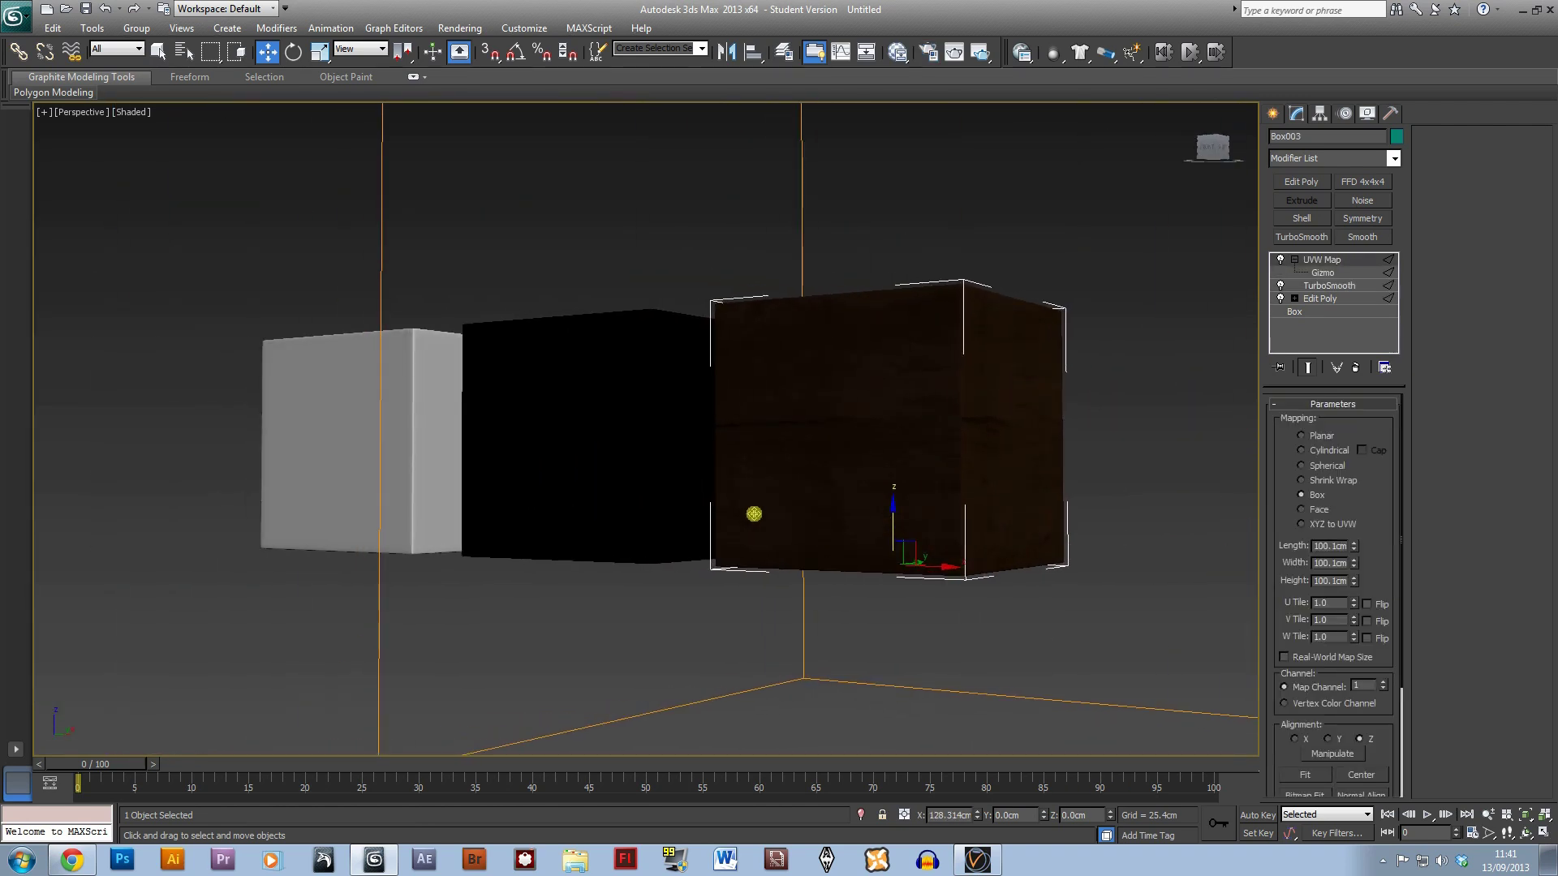
middle_click_drag(966, 233, 963, 296, "alt")
- Launch an ActiveShade render of the cubes and select the black steel cube
key("shift+q")
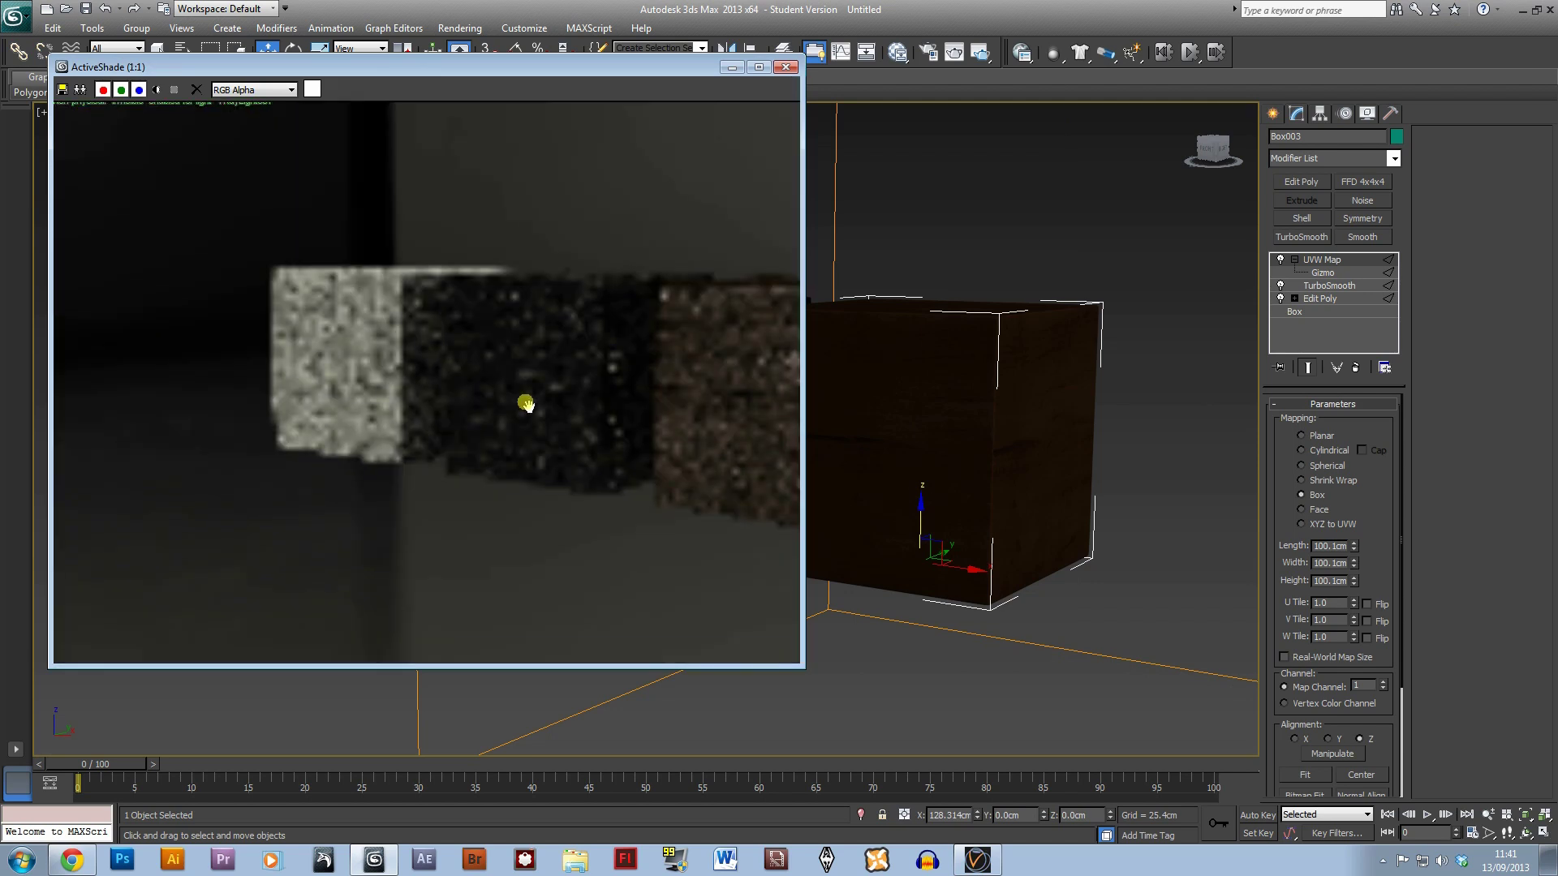
middle_click_drag(652, 439, 497, 414)
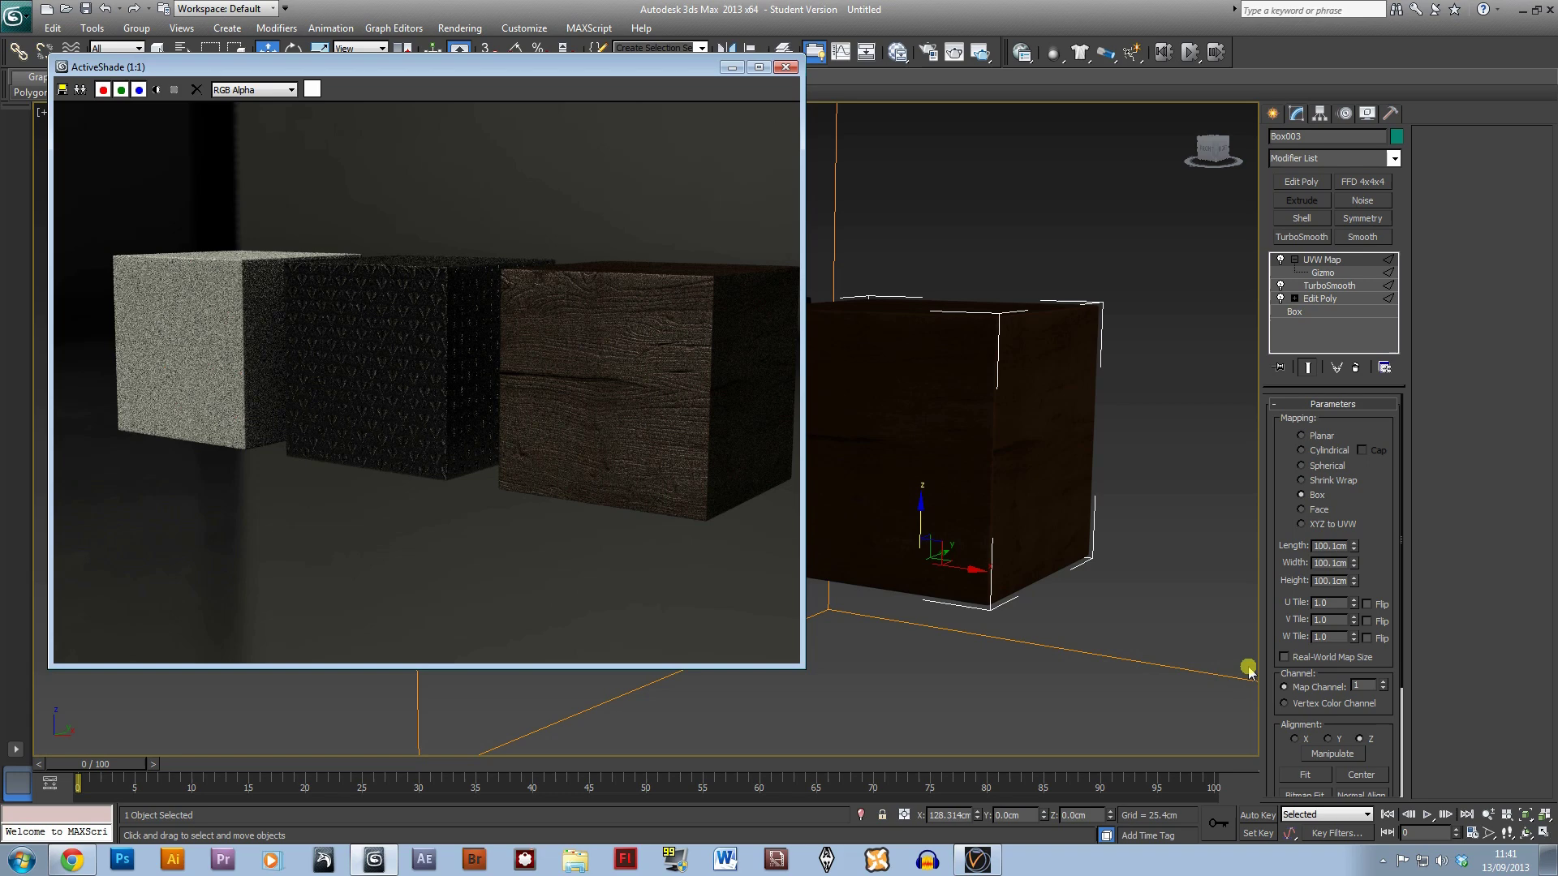
middle_click_drag(980, 625, 1152, 636)
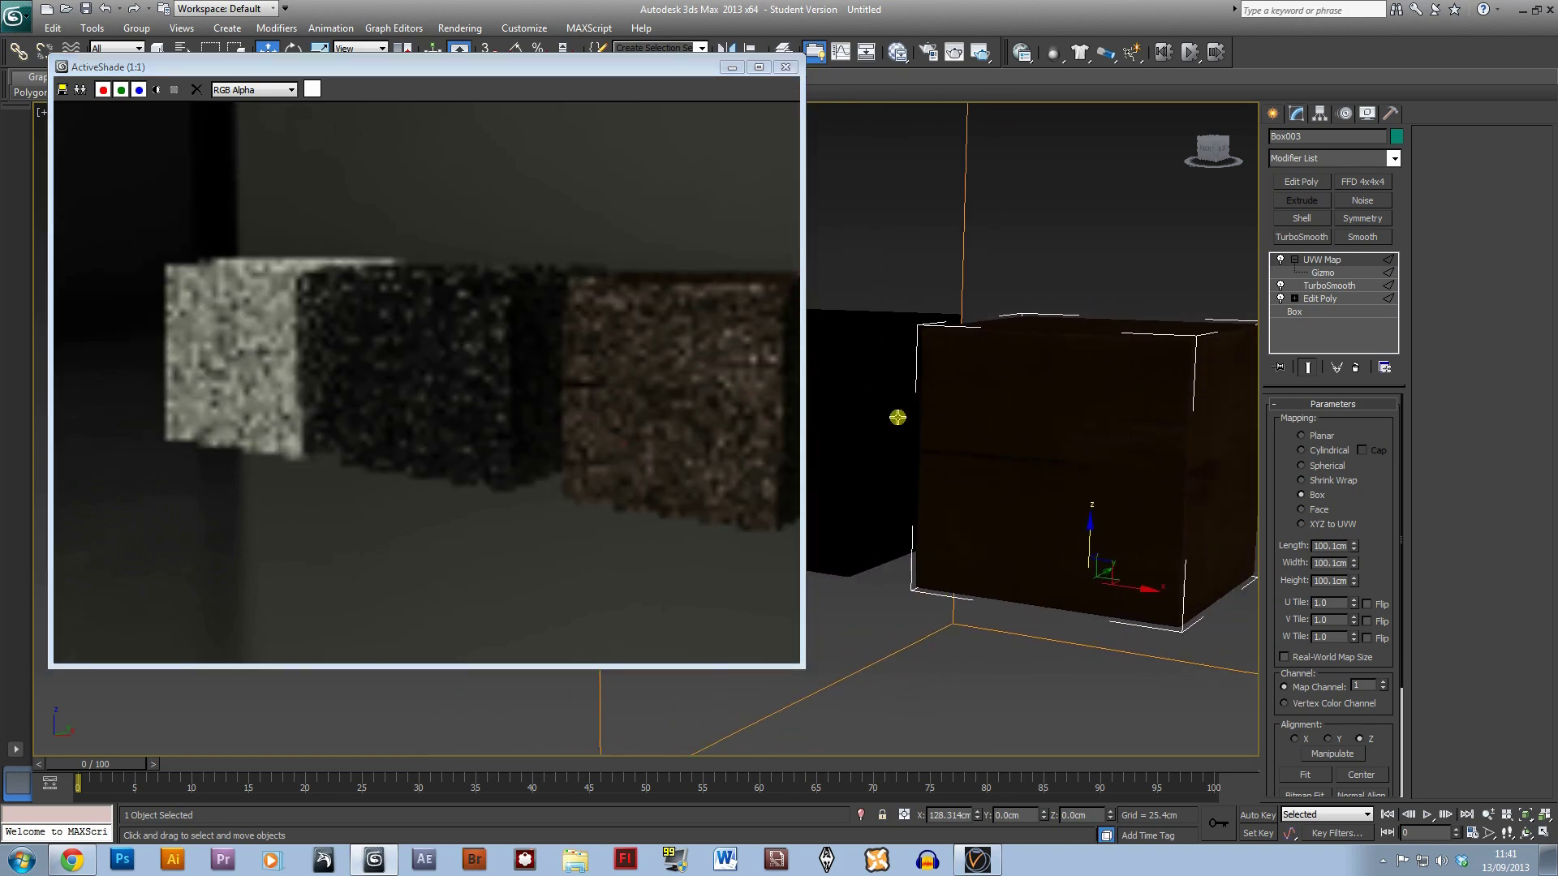
left_click(855, 382)
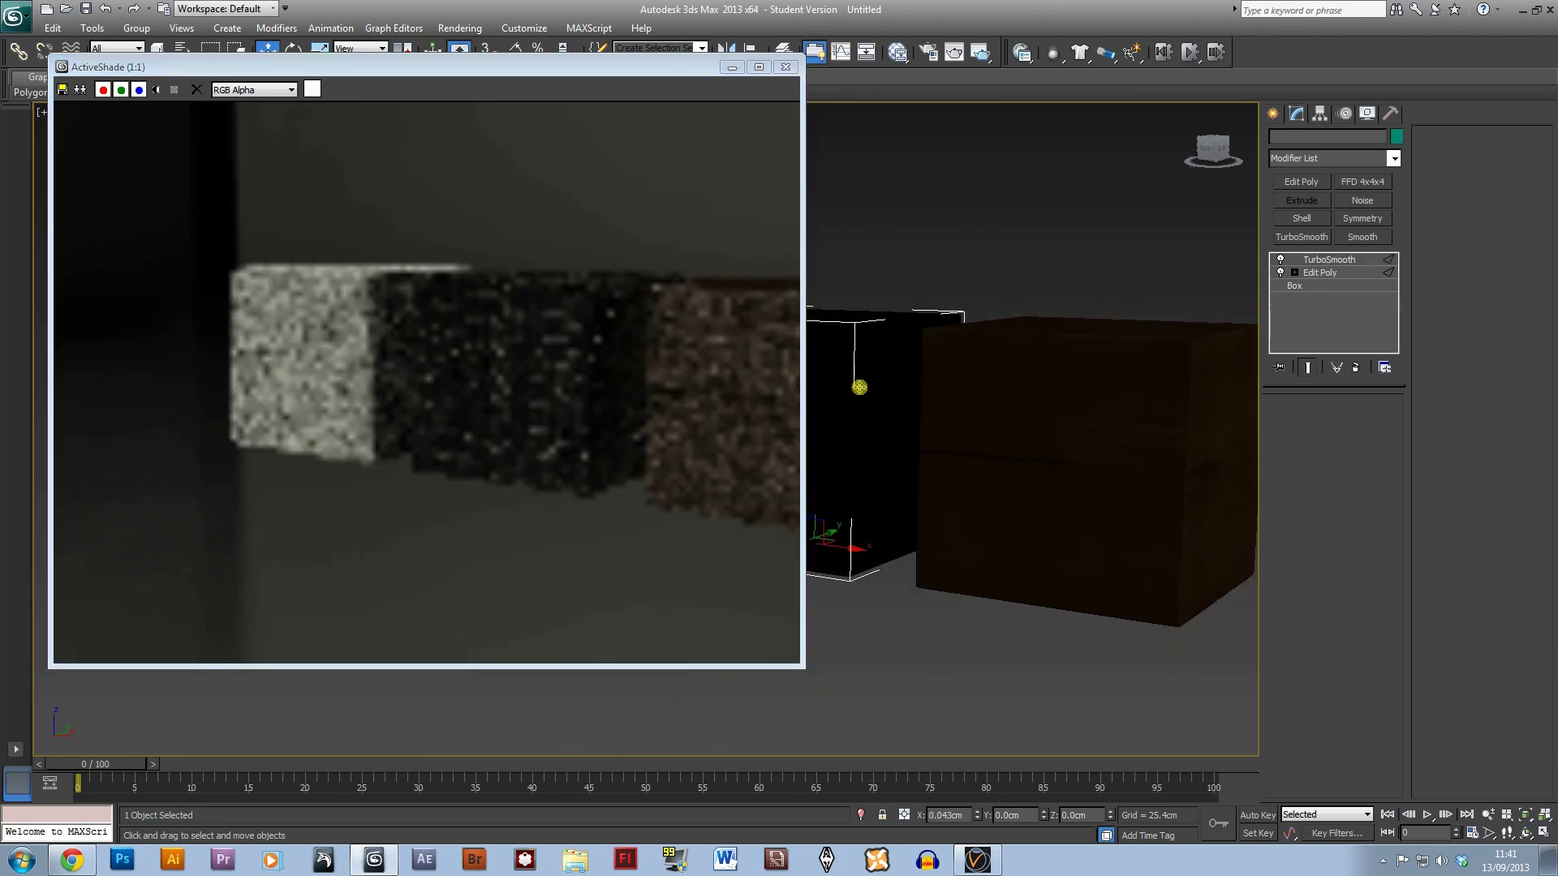
- Add a UVW Map modifier with Box mapping to the black steel cube
left_click(1393, 158)
left_click_drag(1393, 344, 1367, 803)
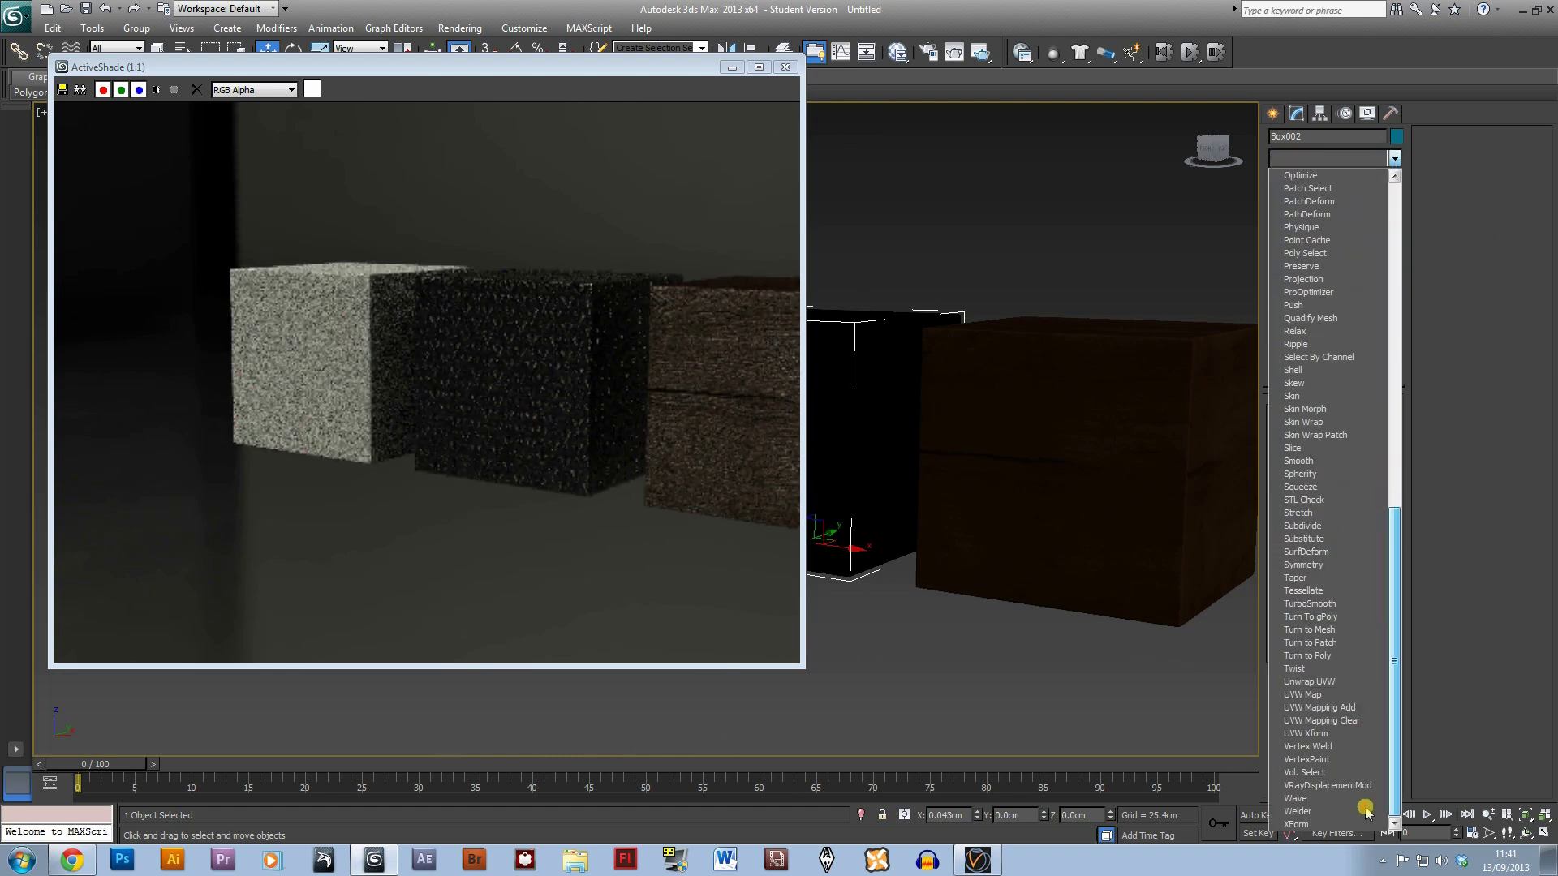
left_click(1346, 694)
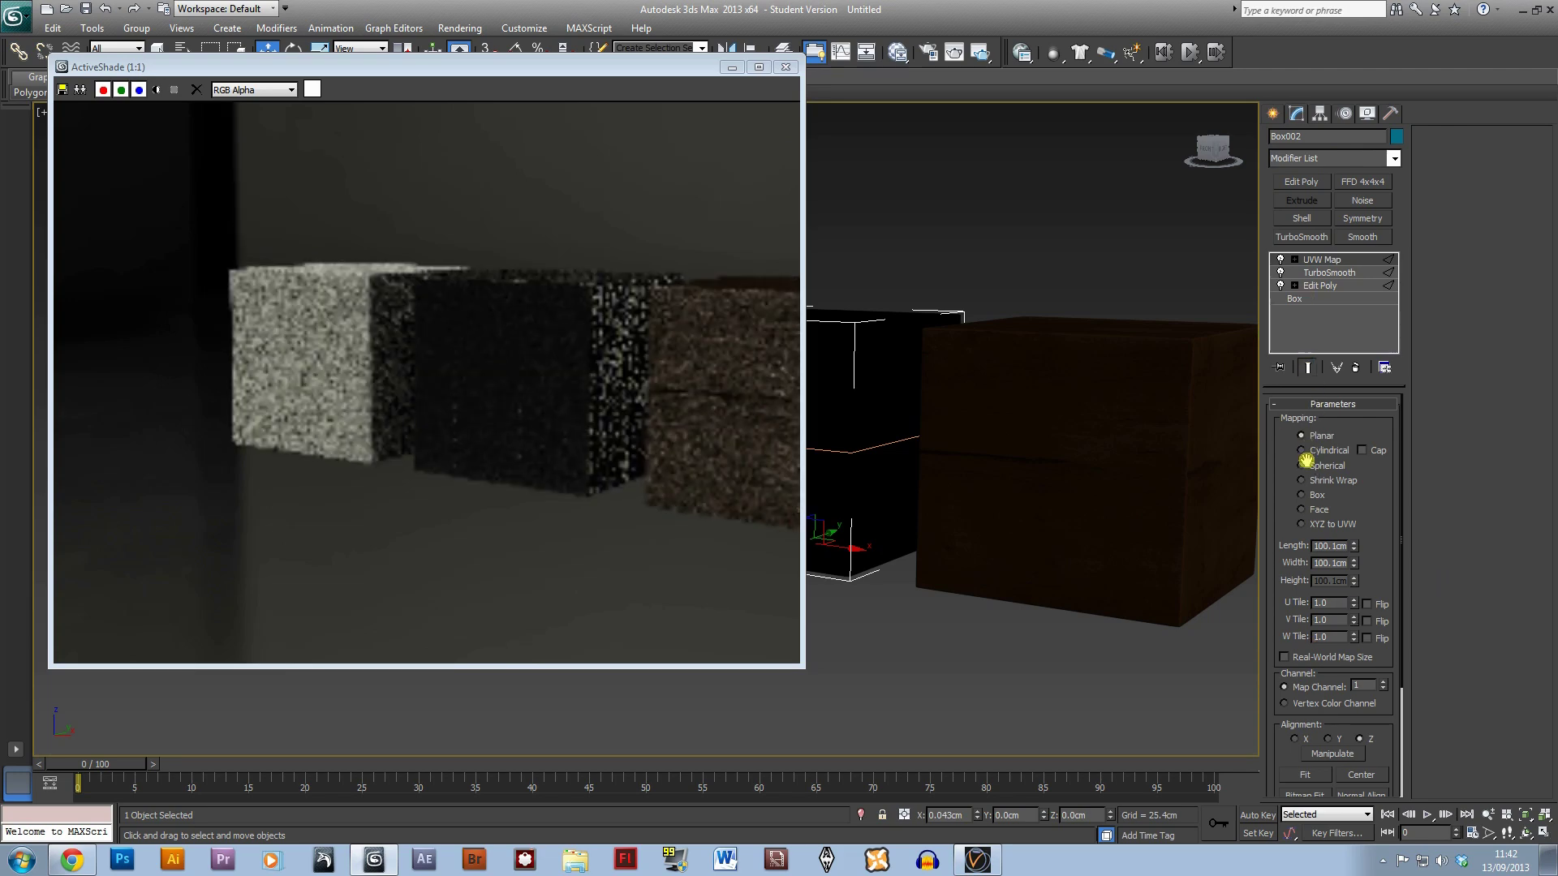
left_click(1301, 495)
- Scale up the UVW Map gizmo so the steel texture appears larger
left_click(1294, 260)
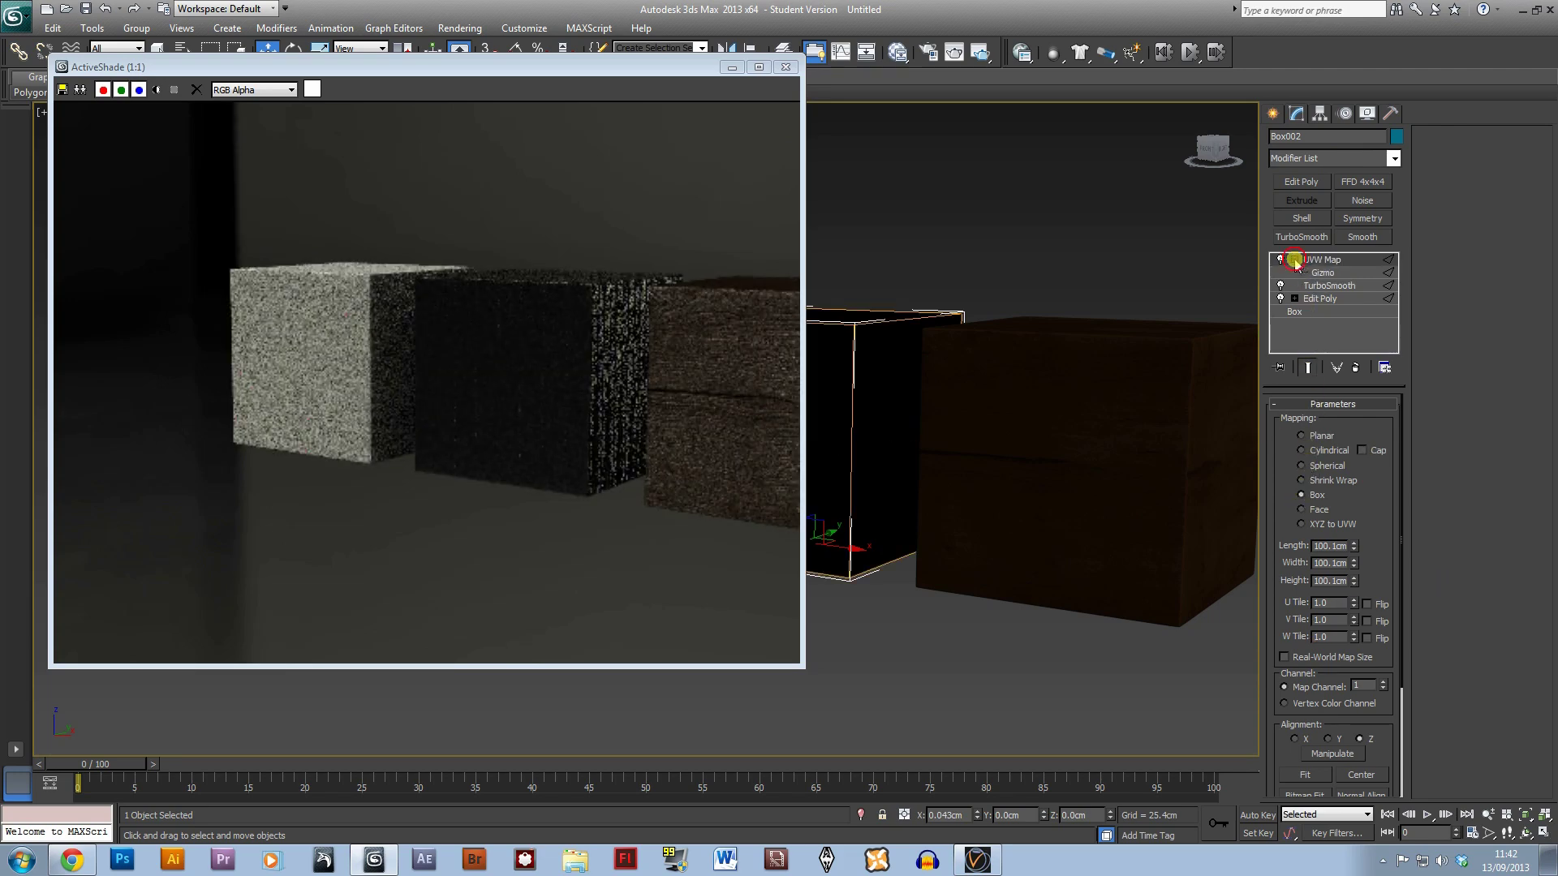
left_click(1323, 273)
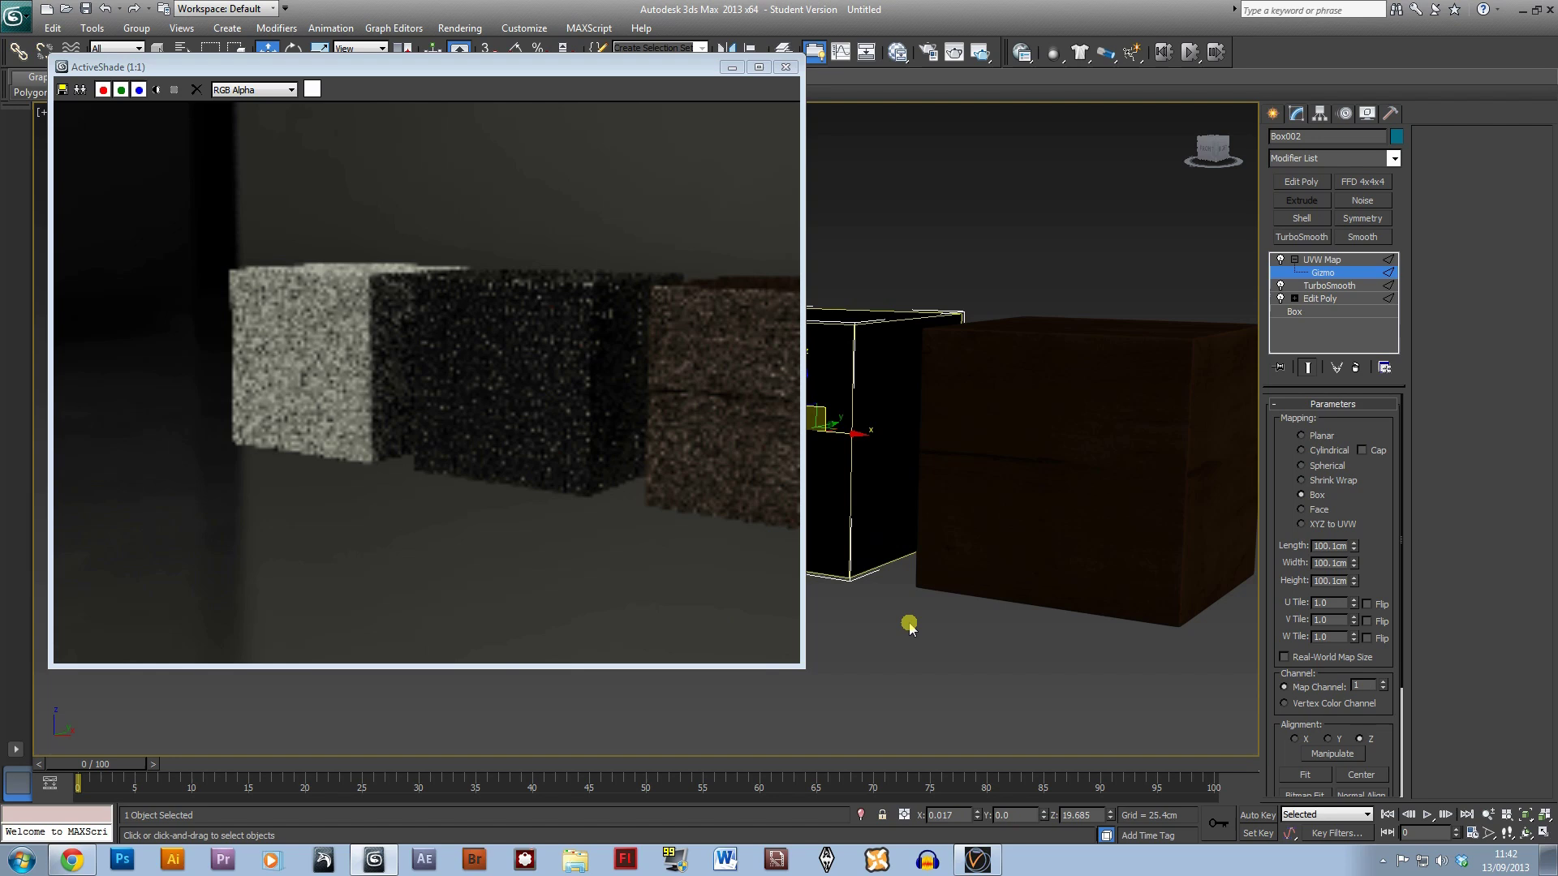
key("r")
scroll(933, 617, "up", 4)
left_click(985, 339)
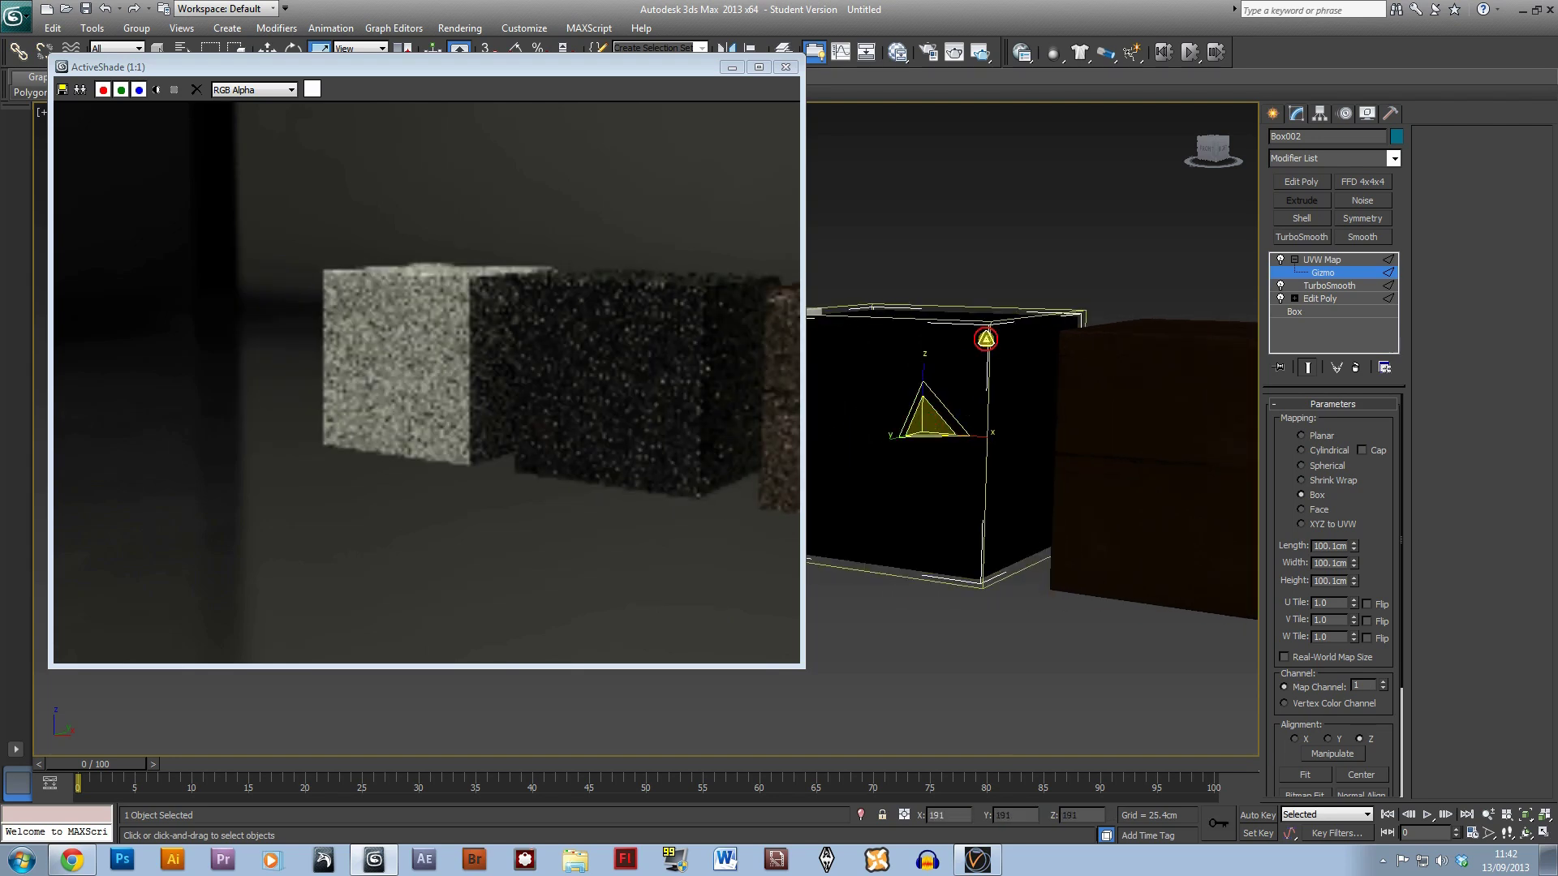
left_click_drag(986, 339, 953, 438)
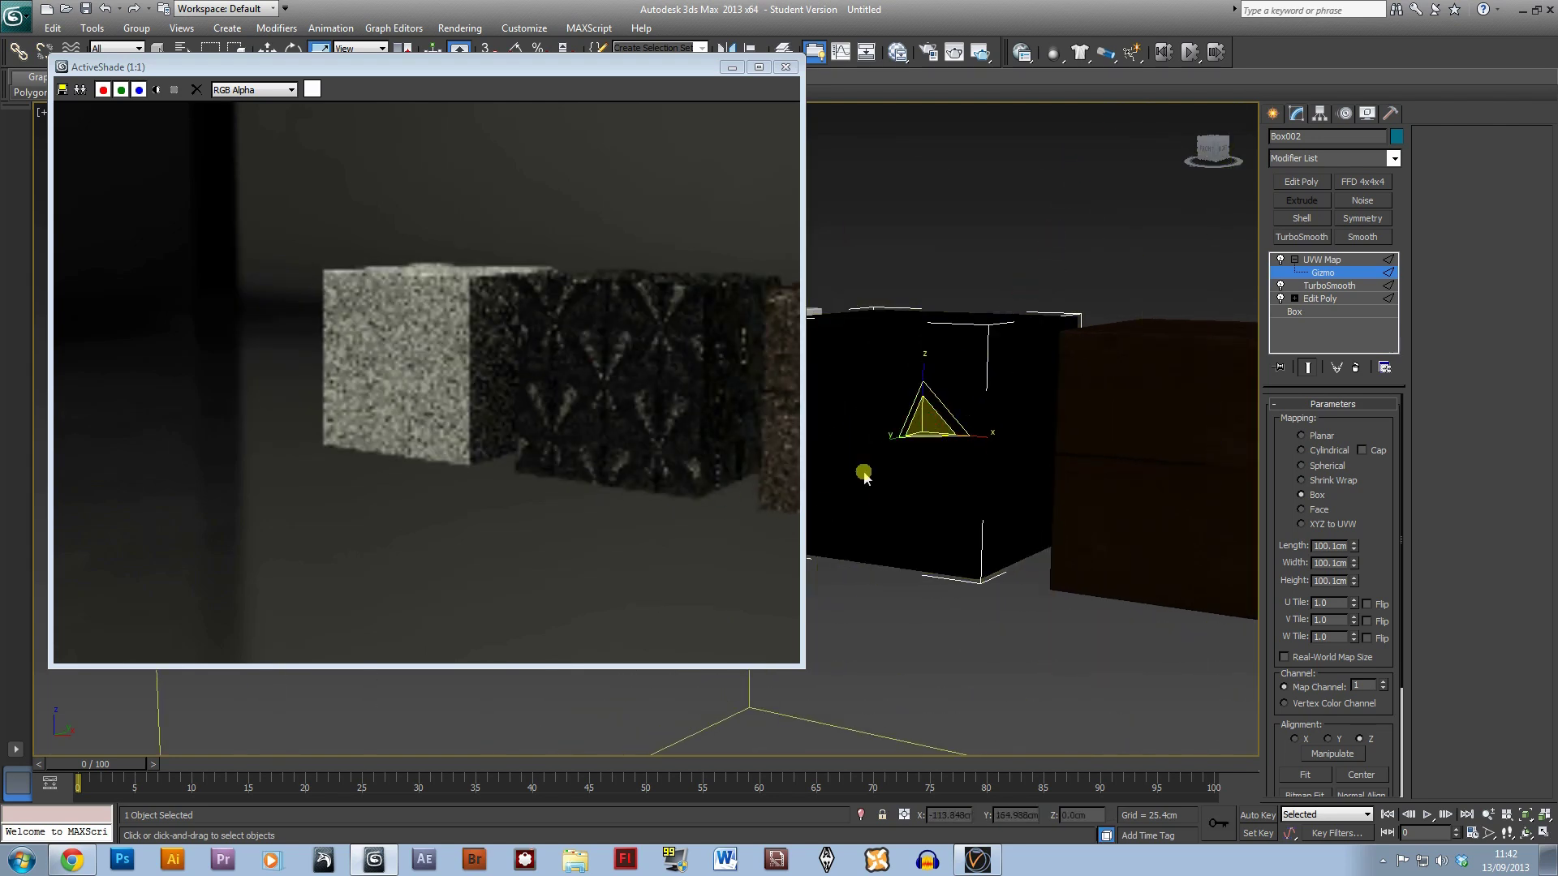
left_click_drag(863, 476, 906, 475)
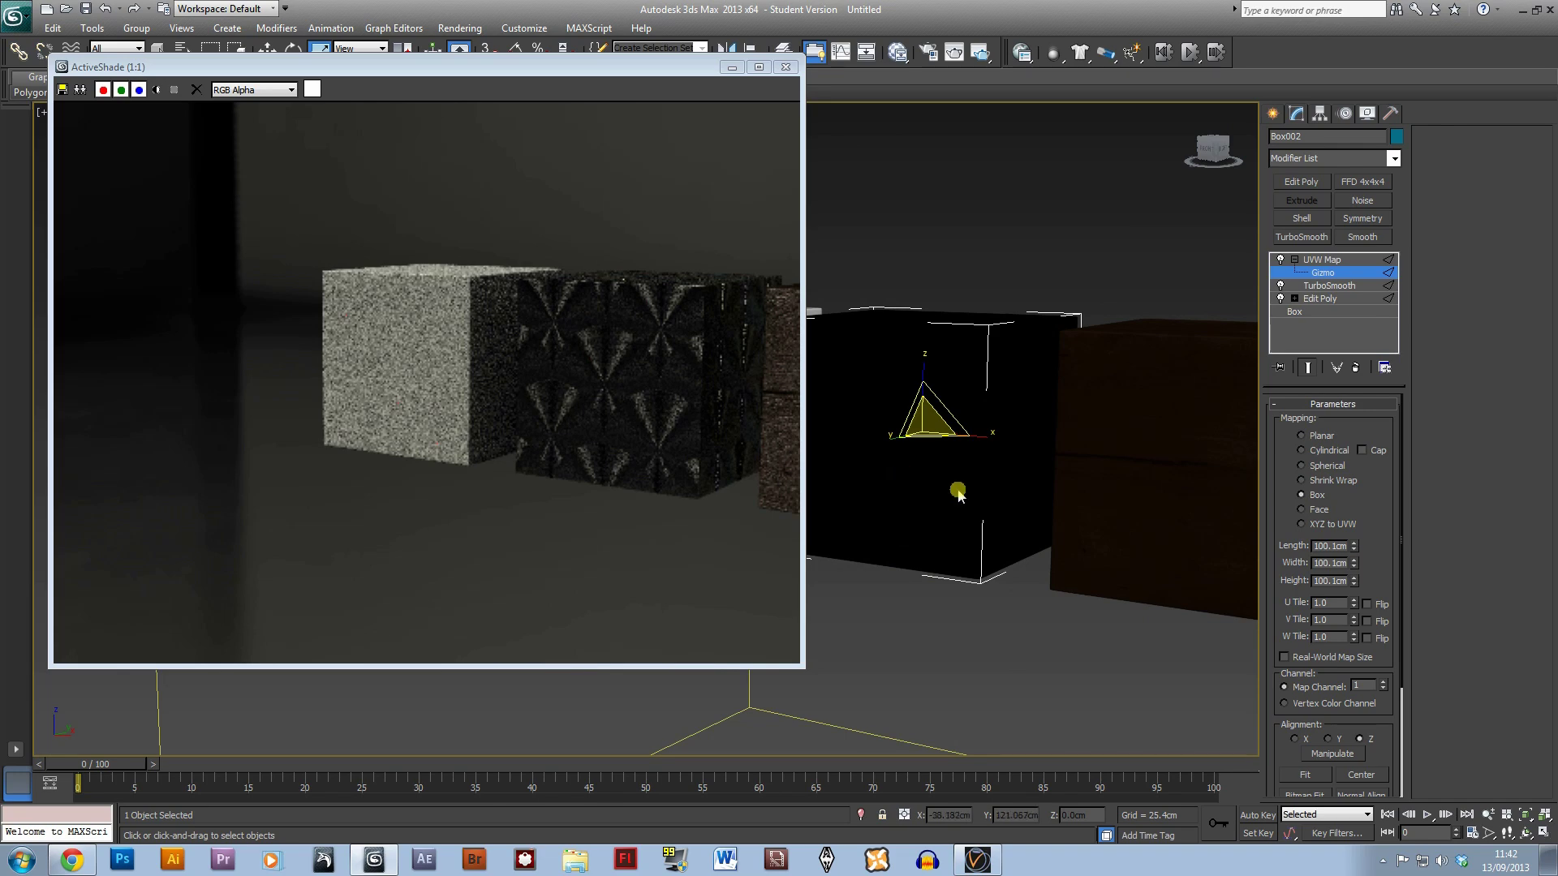
middle_click_drag(984, 470, 911, 421, "alt")
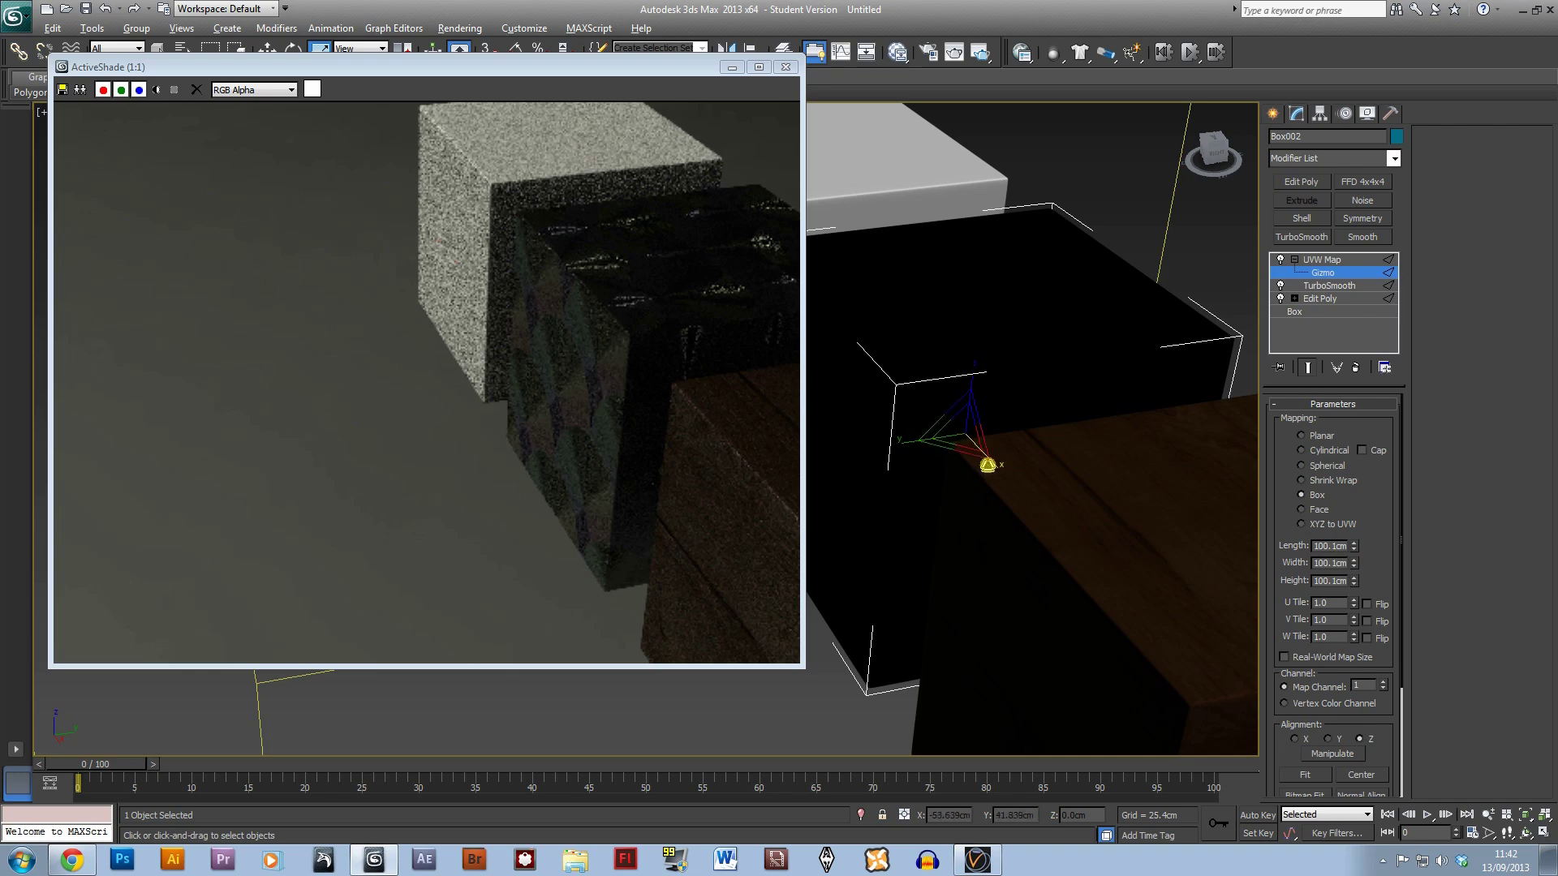
- Orbit to a frontal view of the ceramic, steel and wood cubes for the ActiveShade preview
middle_click_drag(994, 535, 770, 430, "alt")
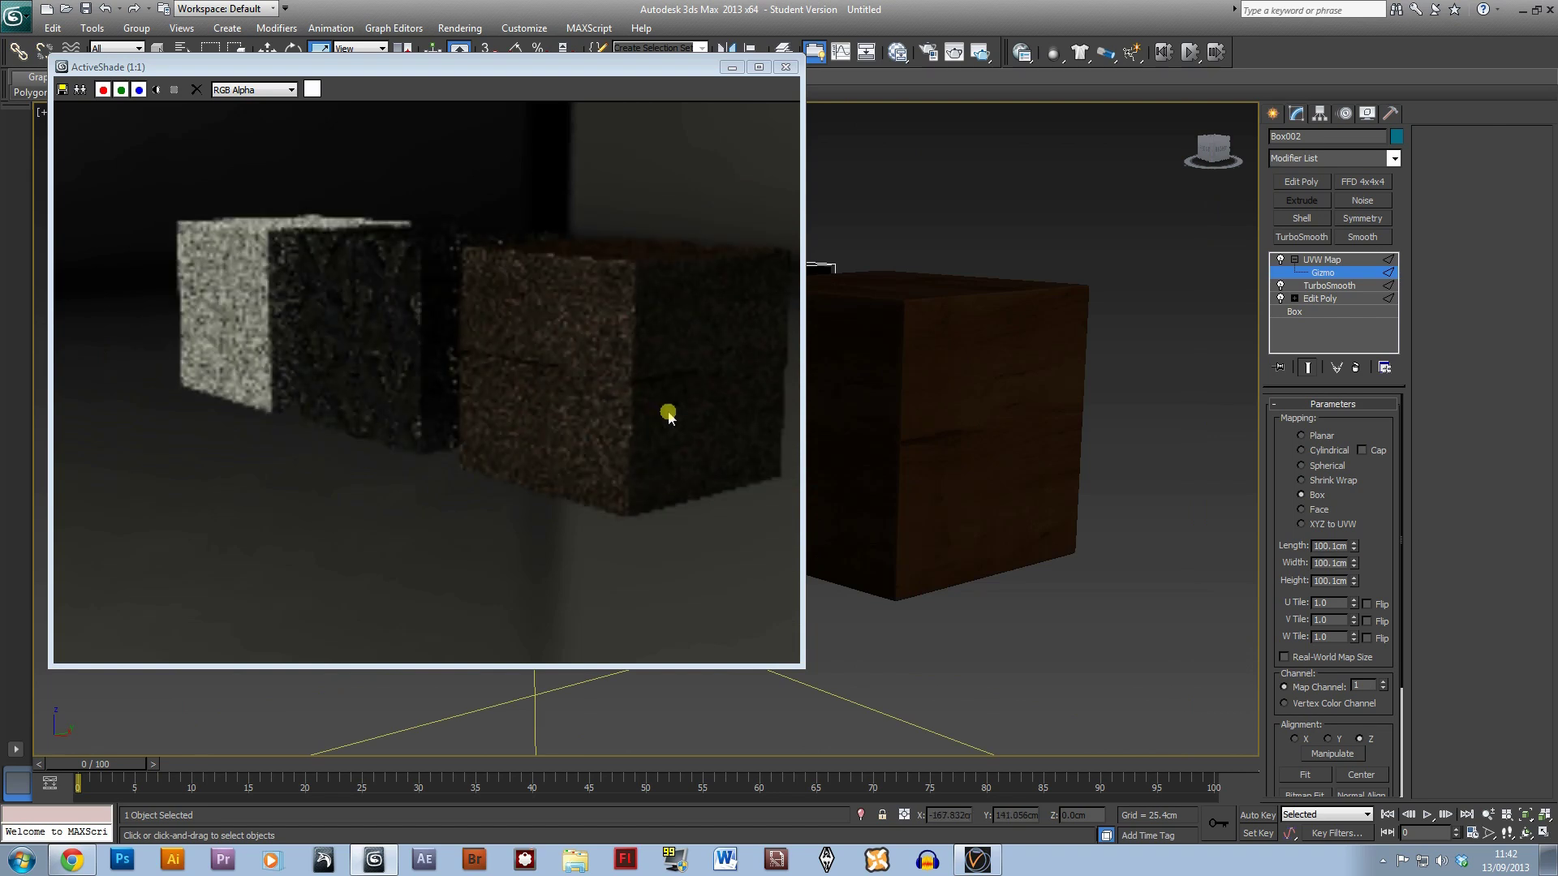